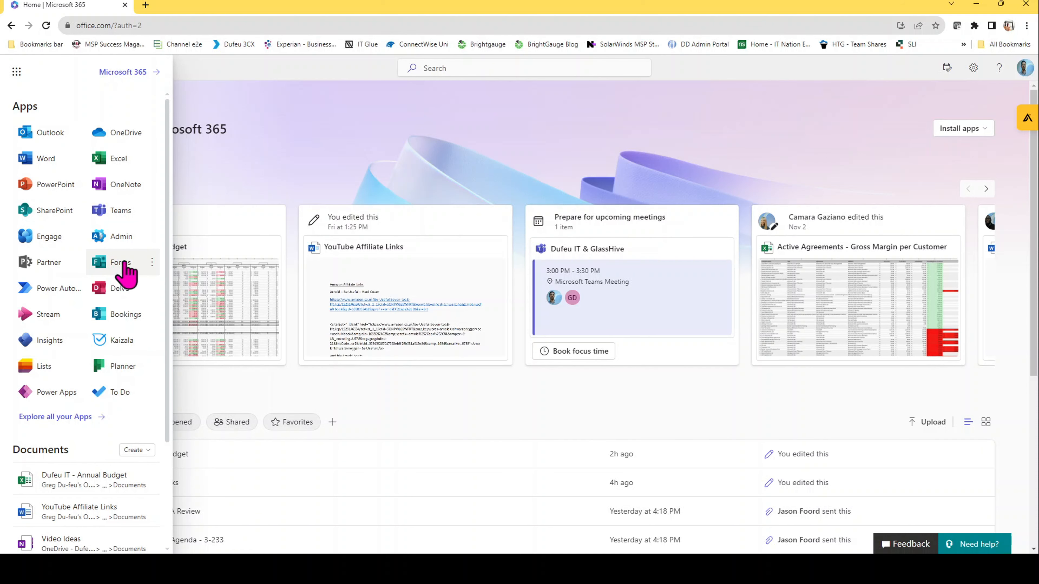
Step: Open Microsoft Forms and look over the templates, recent forms and groups on its start page
left_click(125, 264)
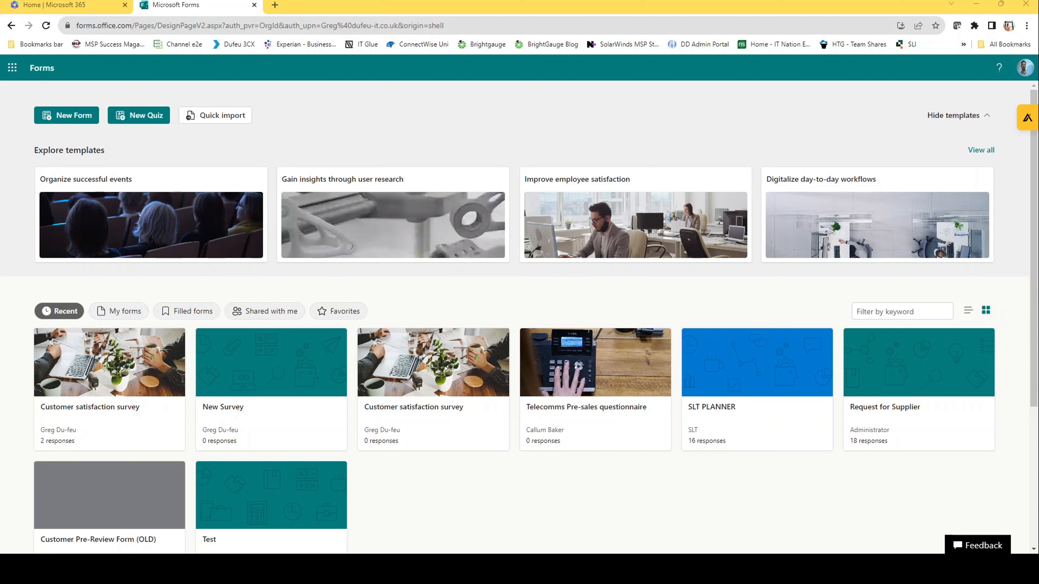
mouse_move(635, 225)
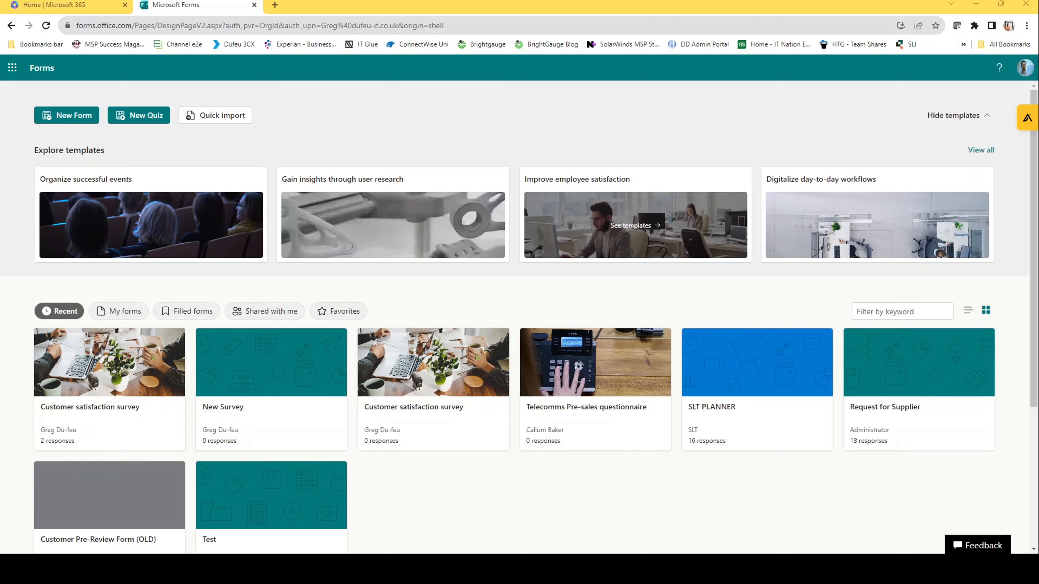
scroll(635, 225, "down", 5)
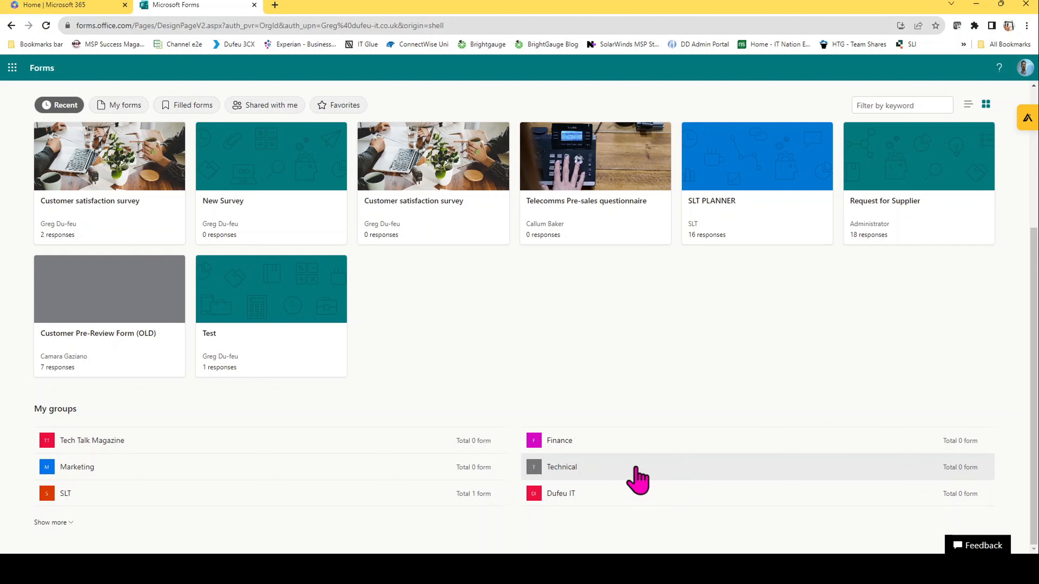
left_click(632, 475)
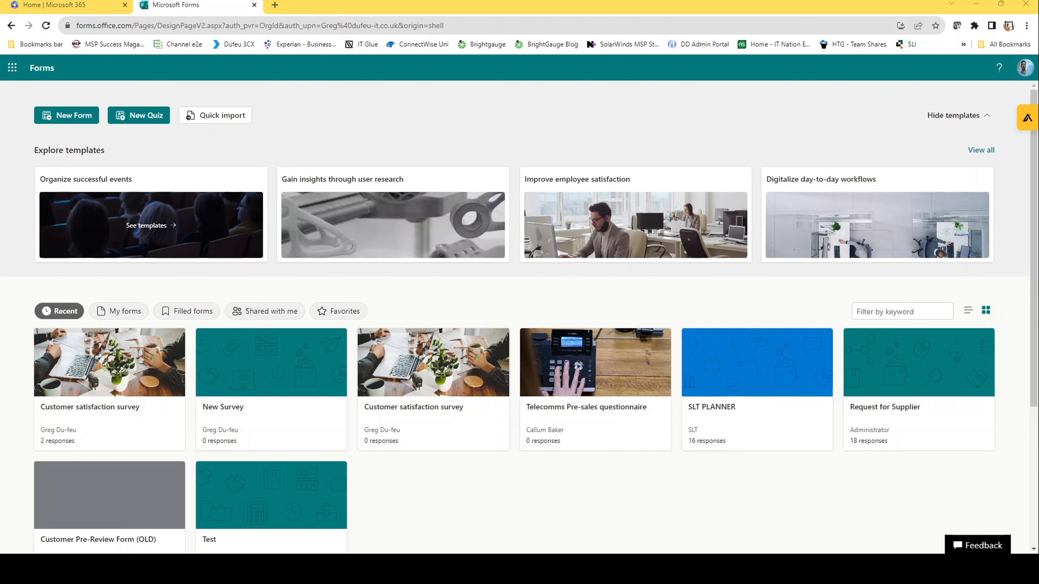
left_click(980, 151)
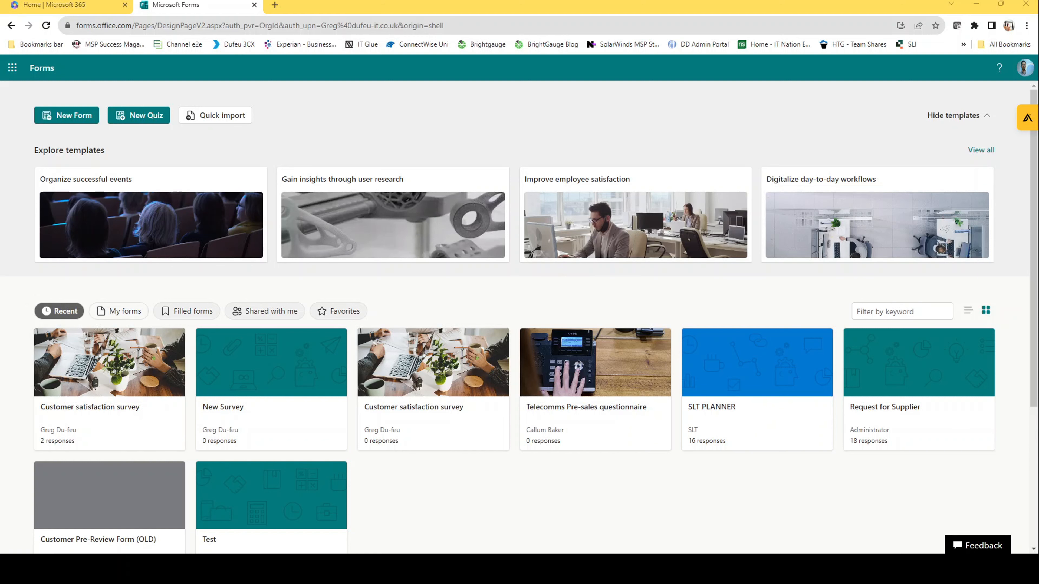
Step: Browse the existing forms by category: My forms, Filled forms, Shared with me and Favorites
left_click(114, 312)
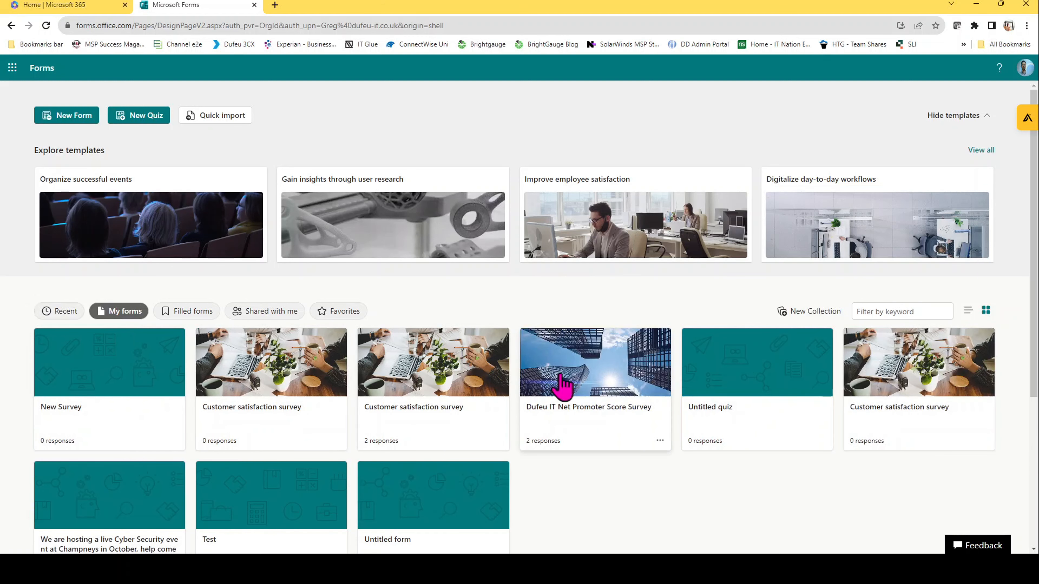
left_click(203, 321)
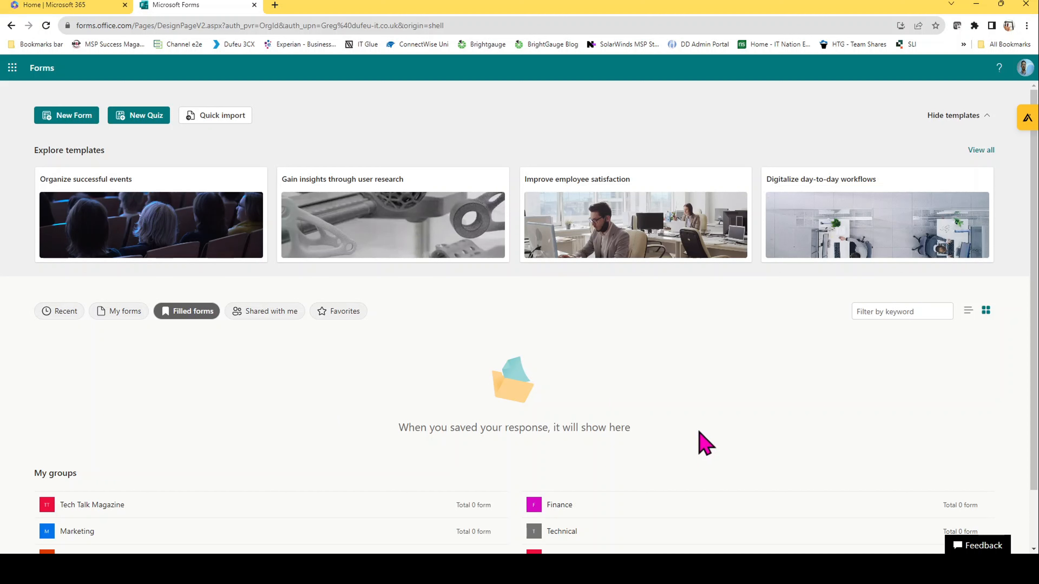
left_click(275, 313)
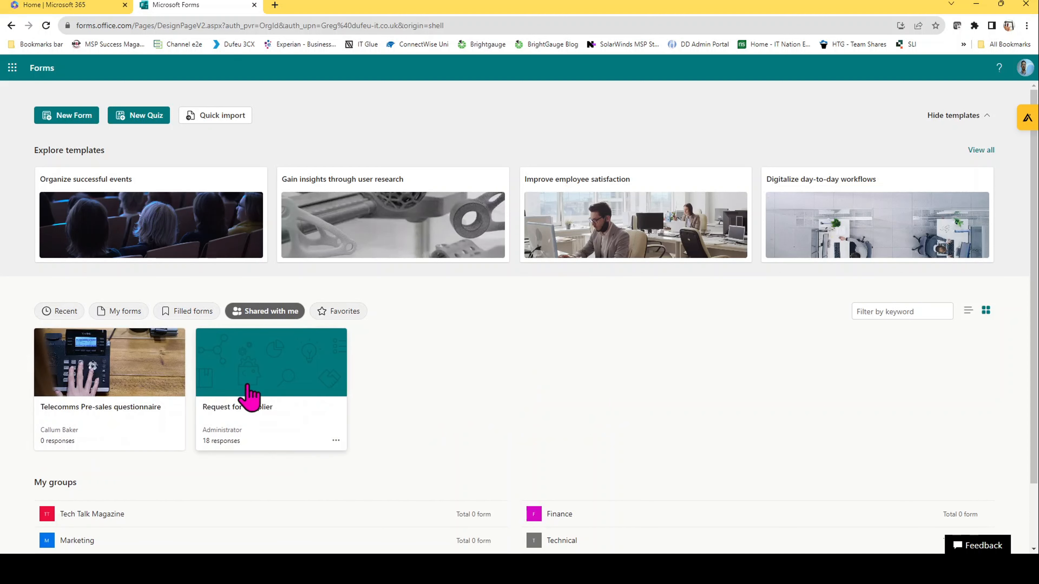
left_click(354, 319)
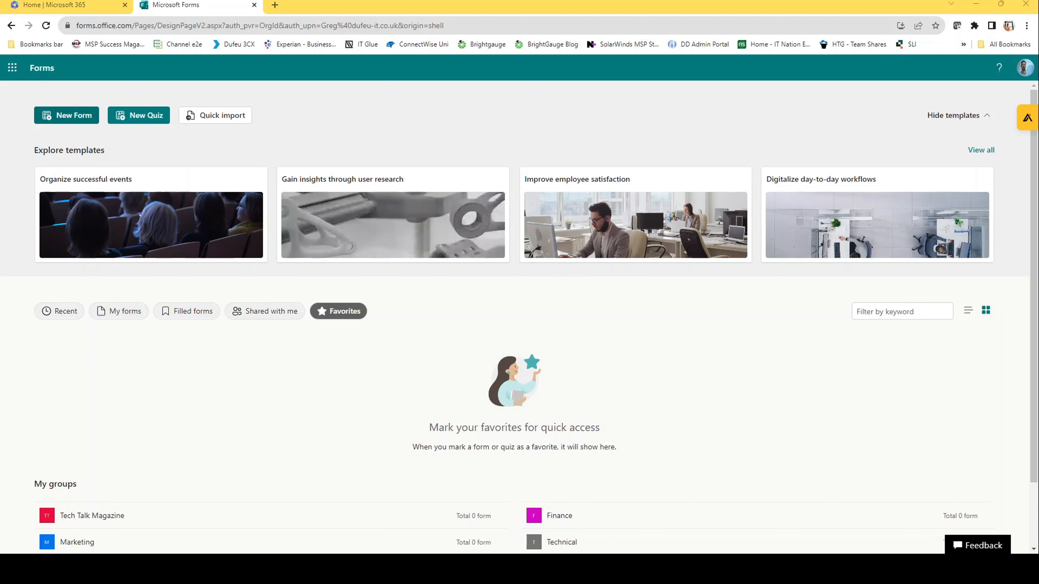
Step: Create a new blank form and upload the Dufeu logo as the image beside its title
left_click(69, 120)
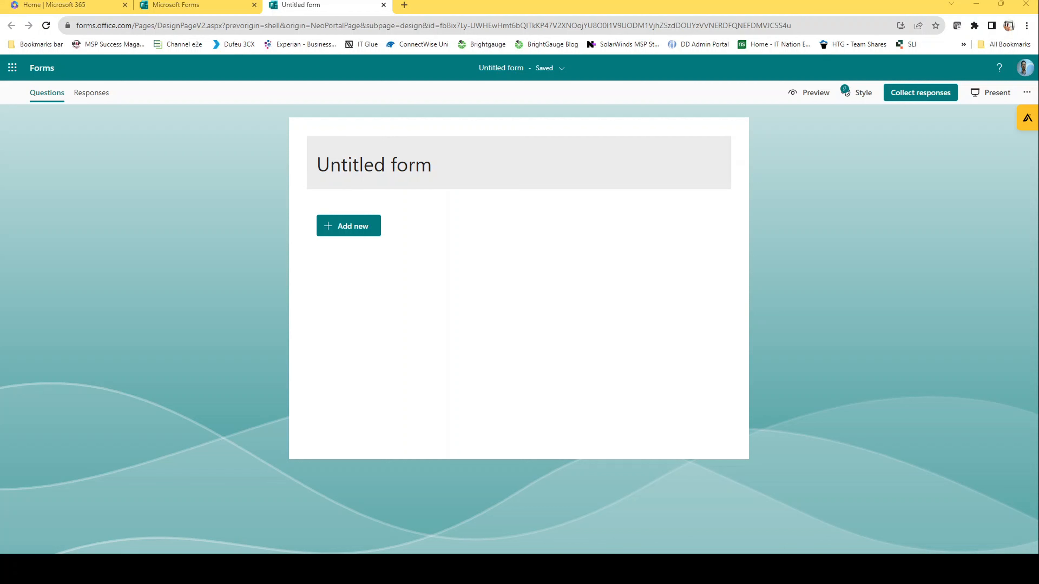
left_click(429, 163)
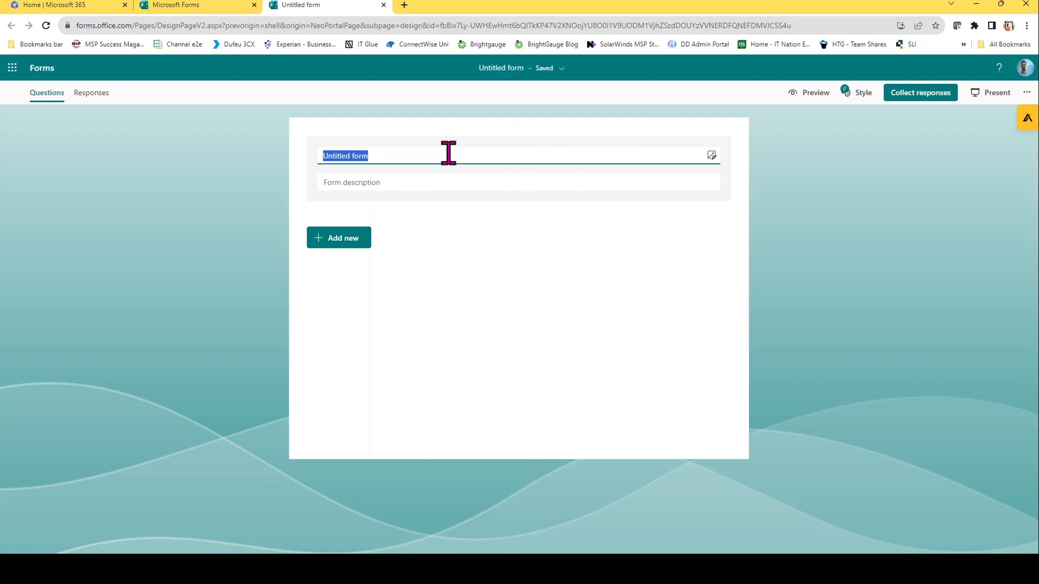
left_click(437, 180)
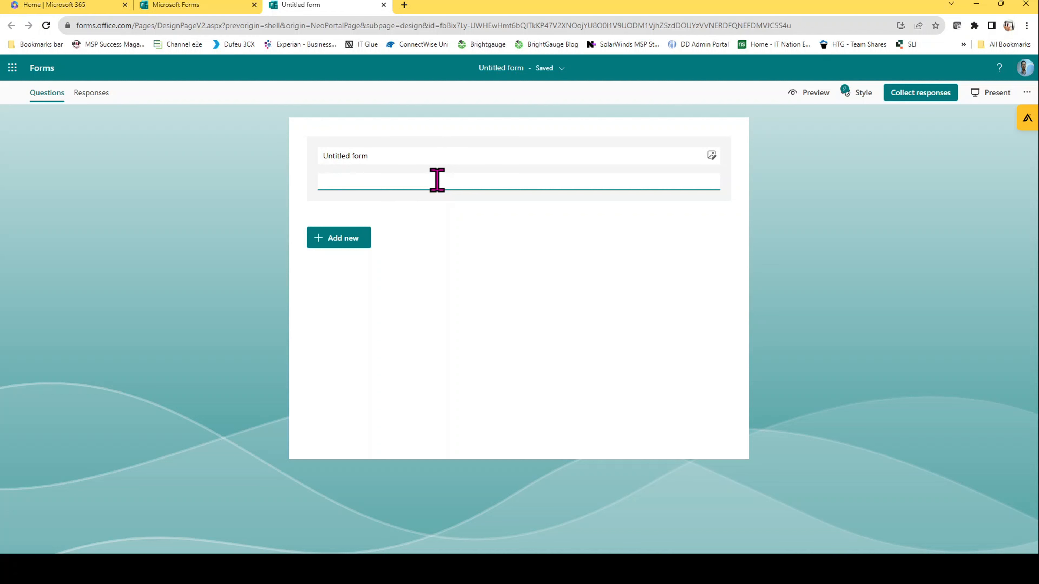
left_click(418, 153)
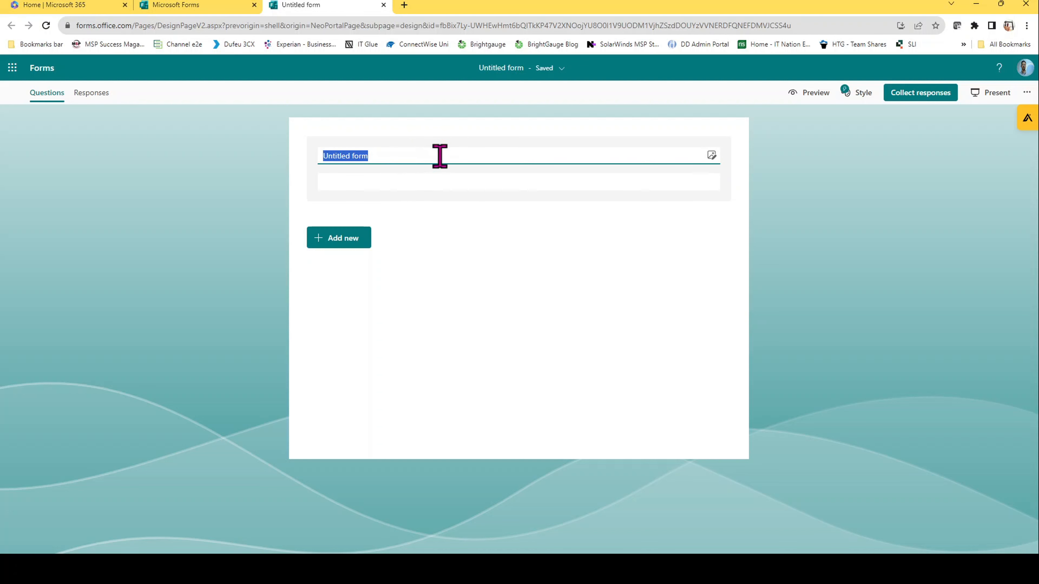
left_click(711, 155)
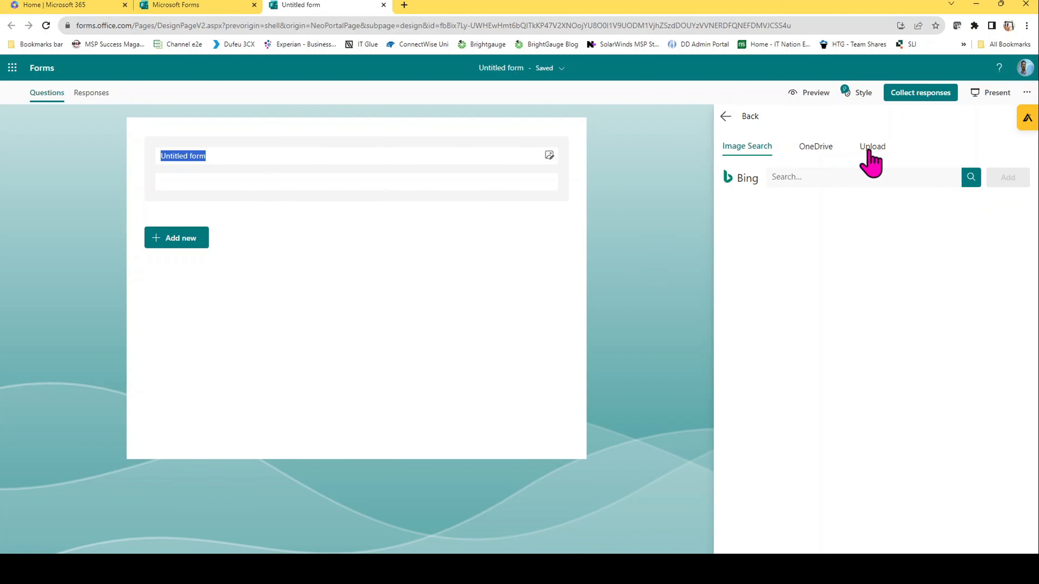
left_click(879, 148)
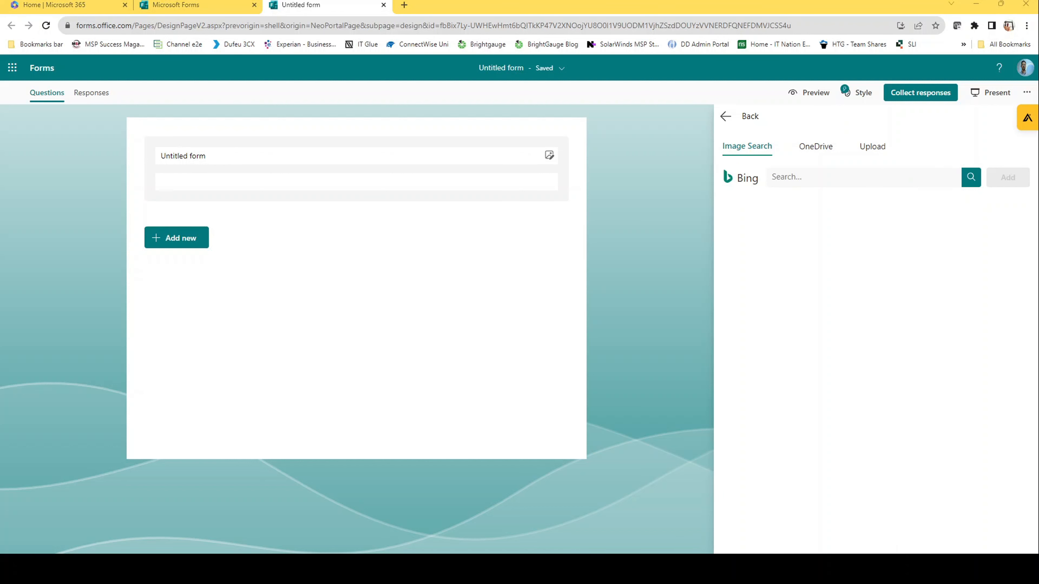
left_click(632, 384)
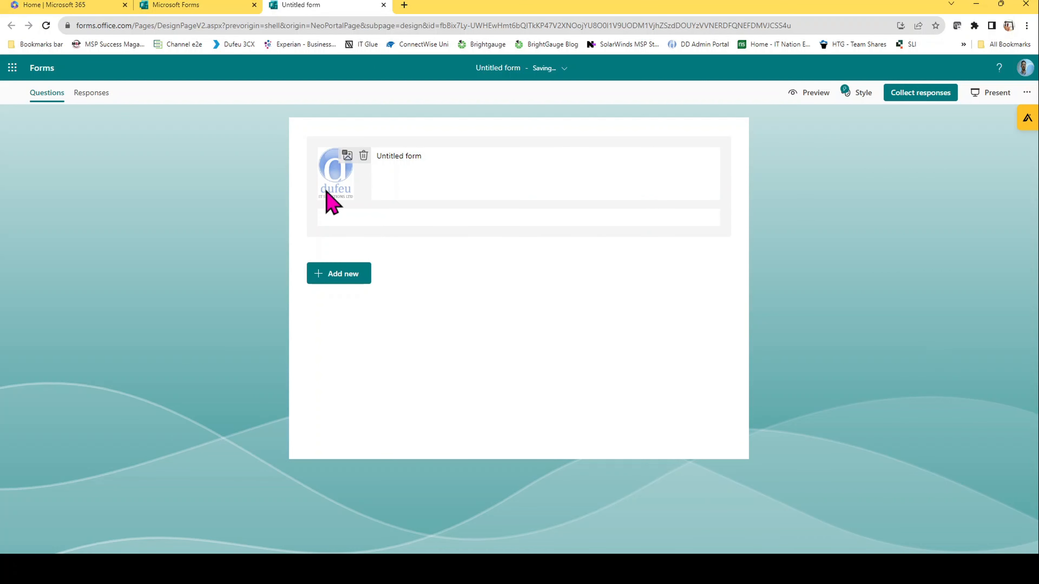
Step: Replace the form's default title with "Customer Survey"
left_click(450, 174)
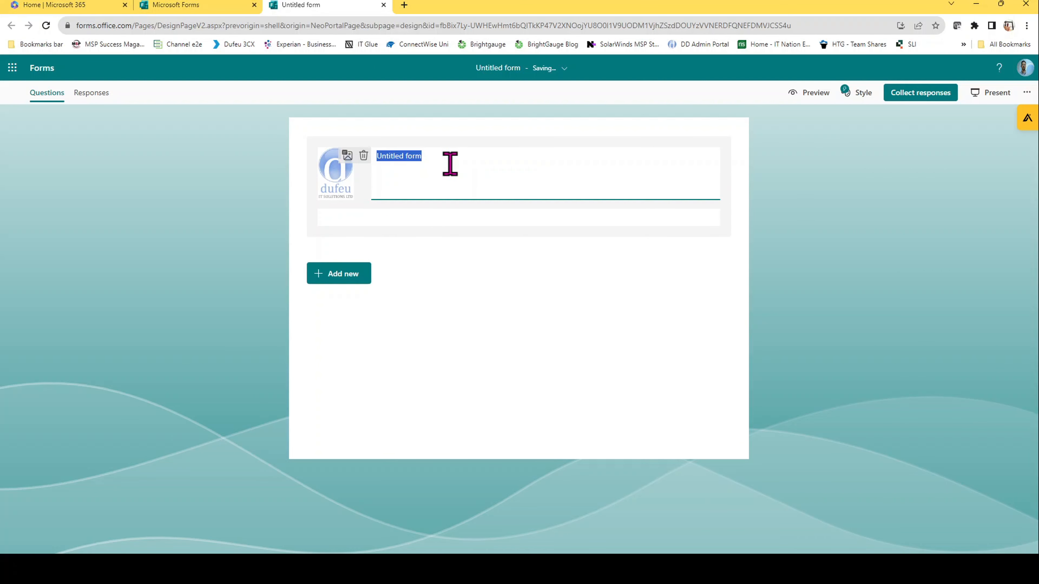
key("BackSpace")
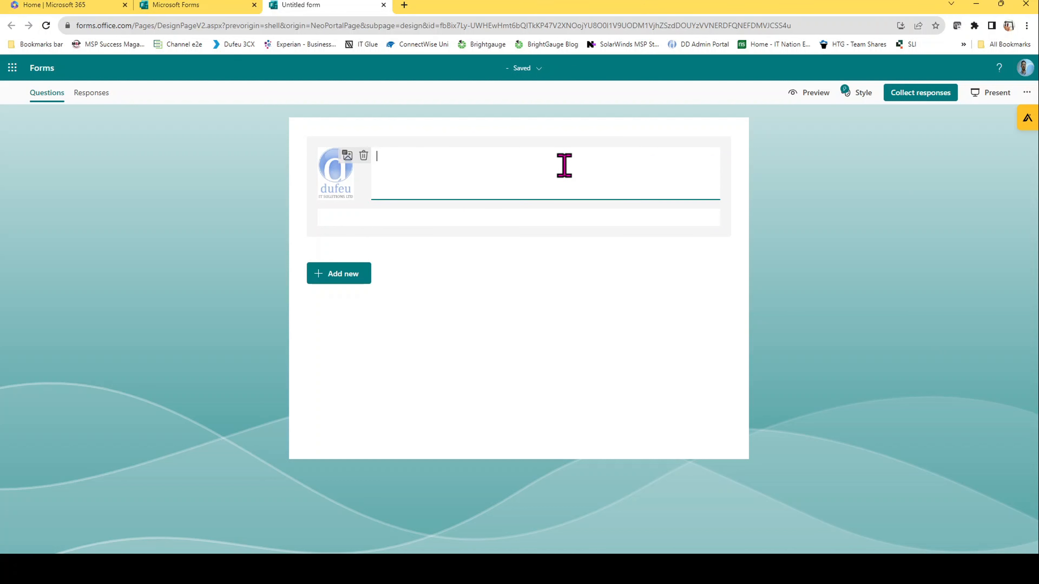
type("Customer Survey")
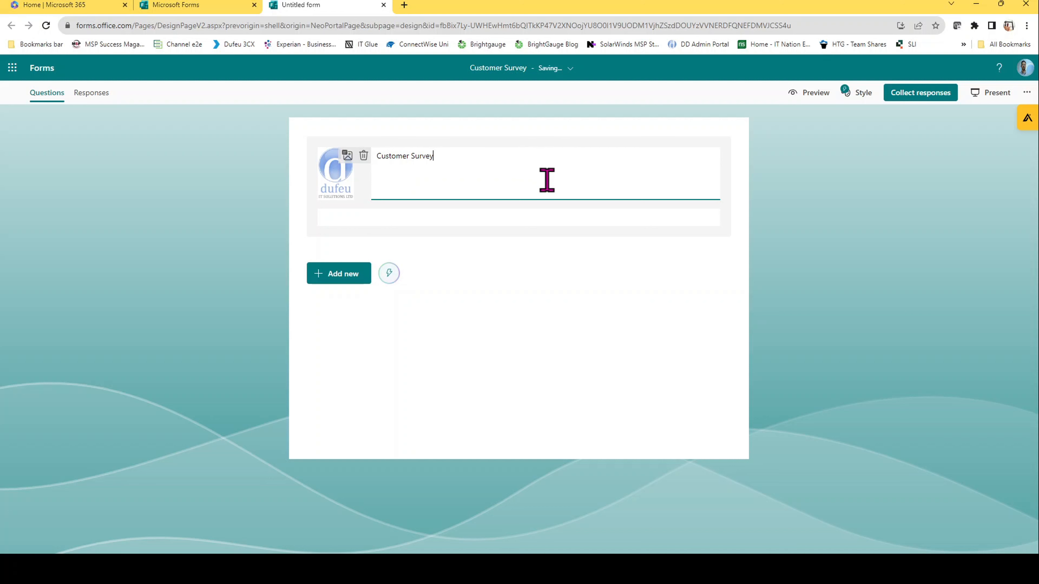
Step: Open the recommended questions for the survey and read through the suggested list
left_click(389, 273)
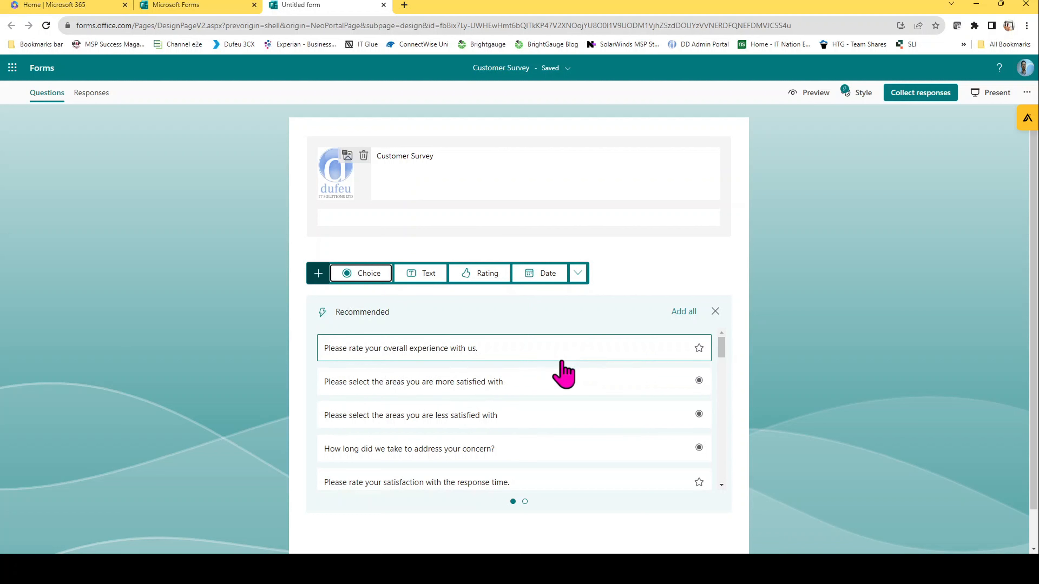
scroll(560, 370, "down", 5)
scroll(558, 360, "down", 8)
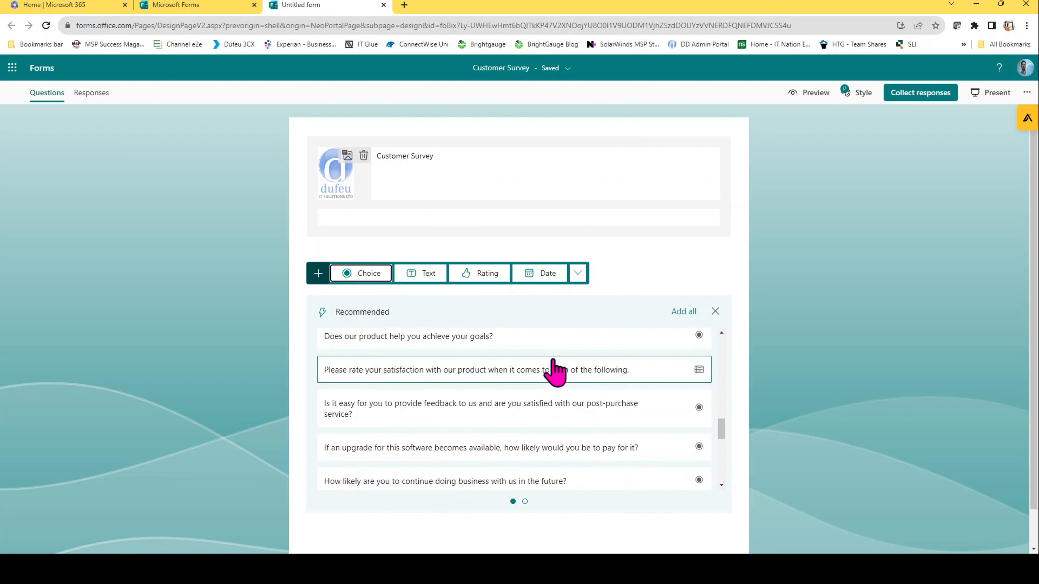
scroll(556, 337, "up", 5)
left_click_drag(447, 158, 378, 158)
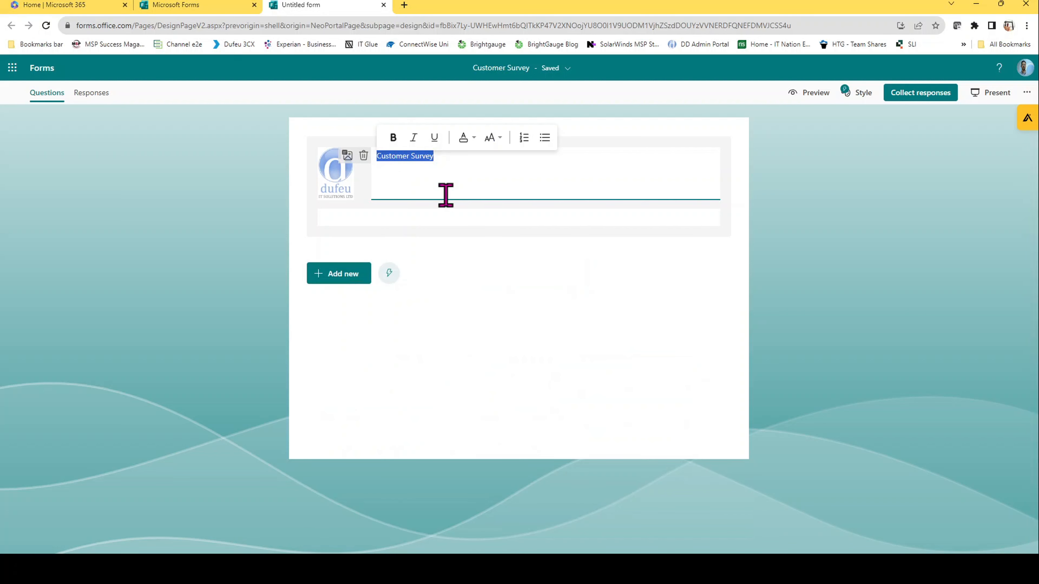
left_click(389, 274)
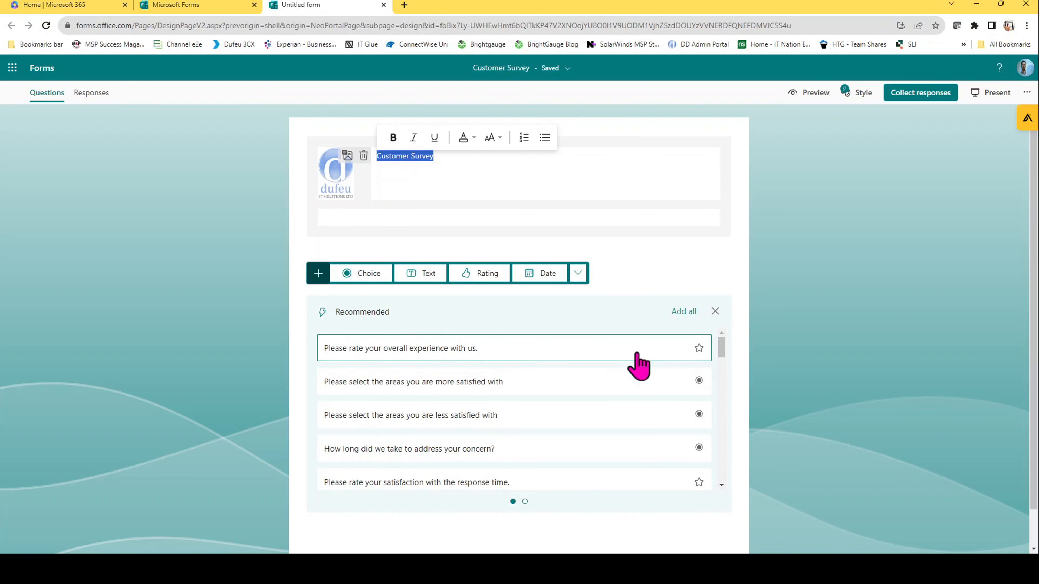
scroll(640, 366, "down", 5)
scroll(643, 370, "down", 5)
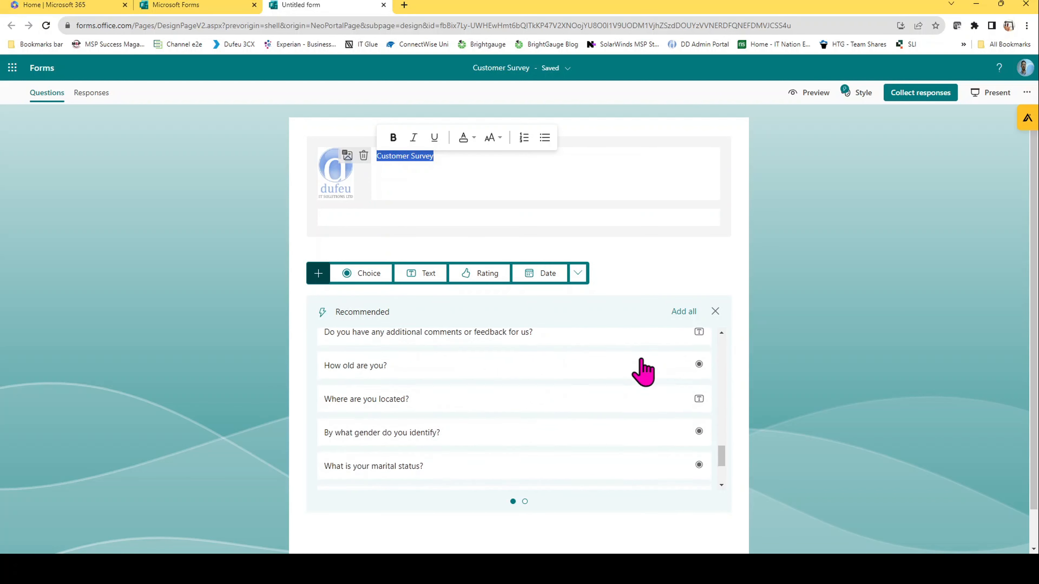
scroll(643, 371, "up", 8)
scroll(643, 371, "up", 2)
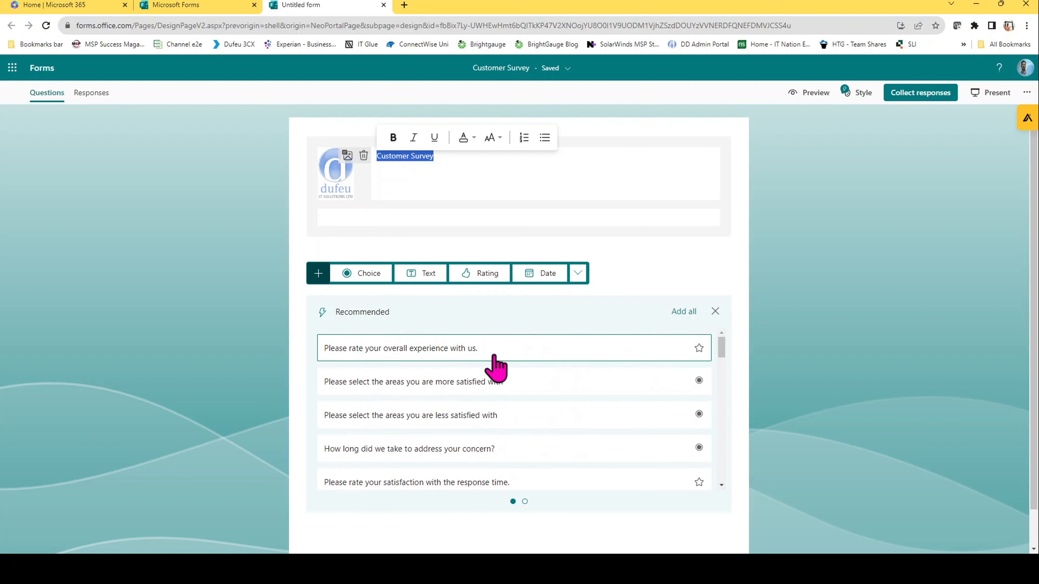
scroll(556, 366, "down", 6)
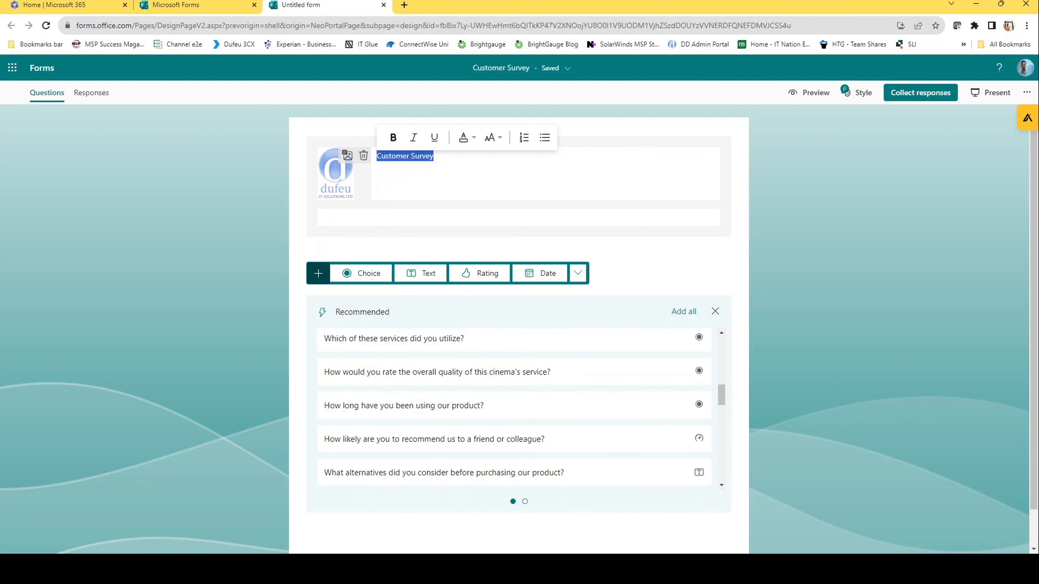
scroll(514, 409, "up", 6)
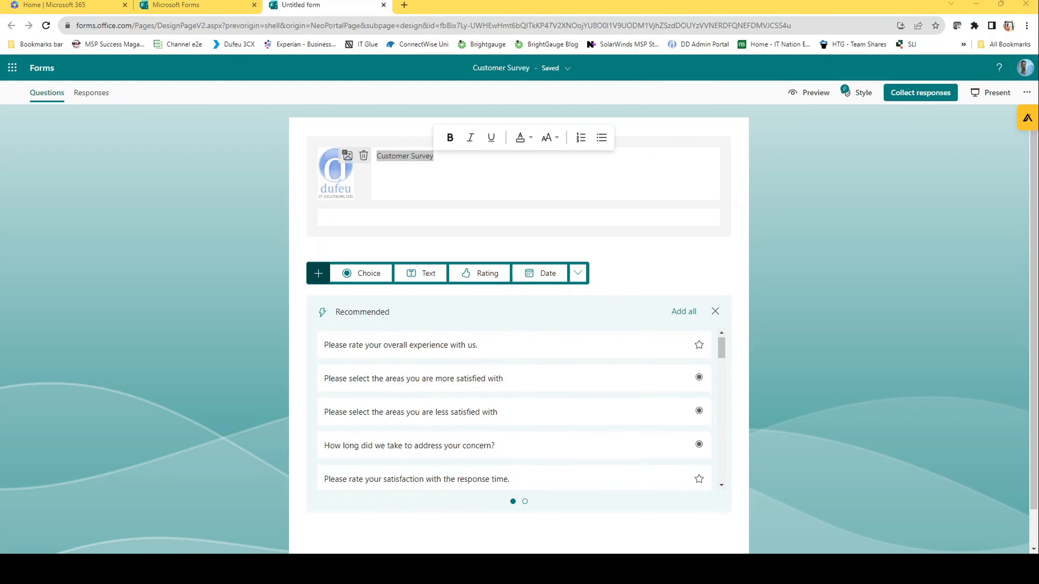
scroll(514, 374, "down", 3)
scroll(514, 374, "down", 5)
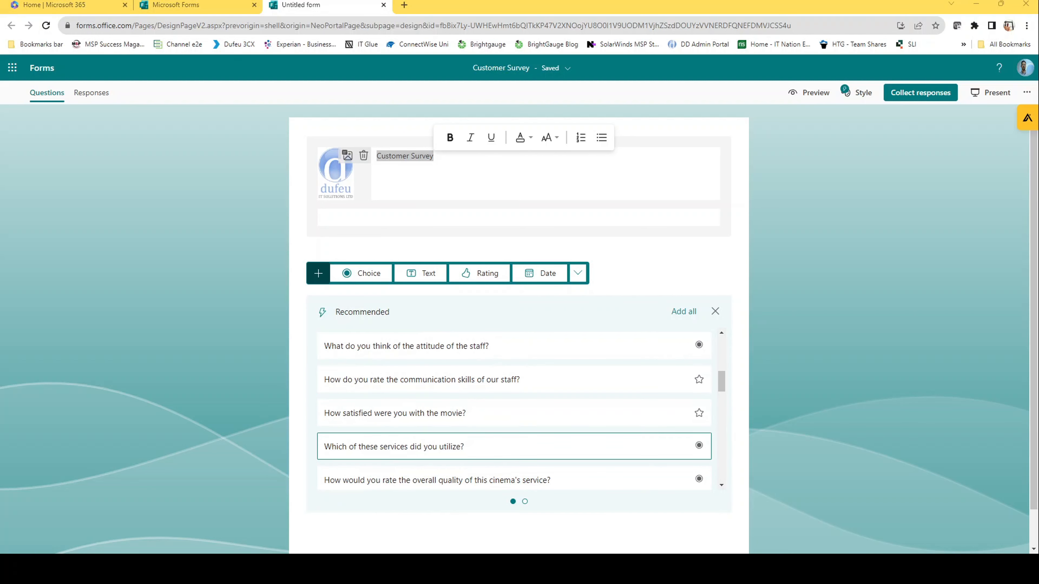
scroll(514, 446, "down", 2)
scroll(514, 461, "up", 8)
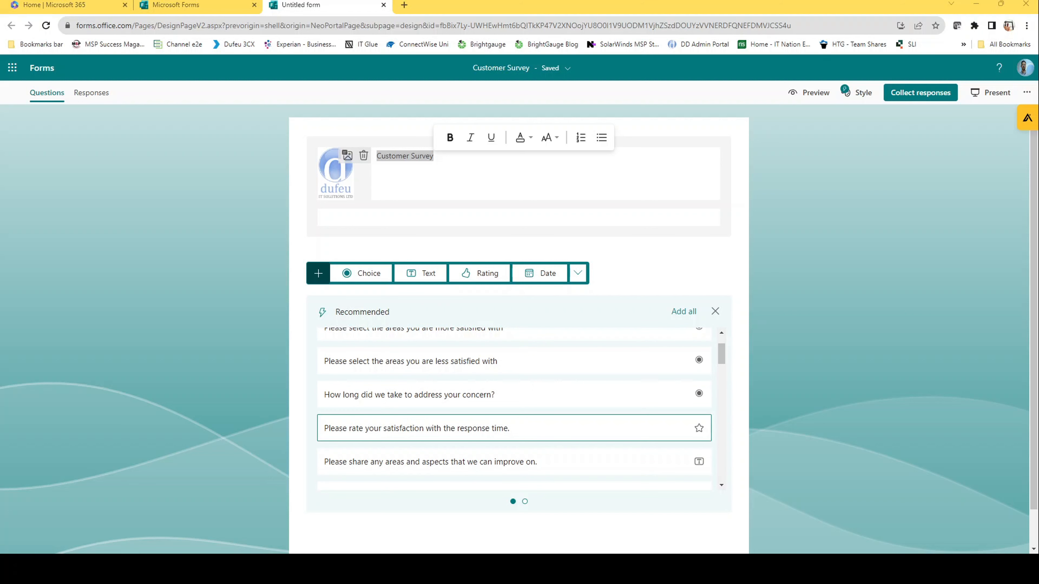
Step: Add the recommended question "Please rate your satisfaction with the response time." to the form
left_click(554, 430)
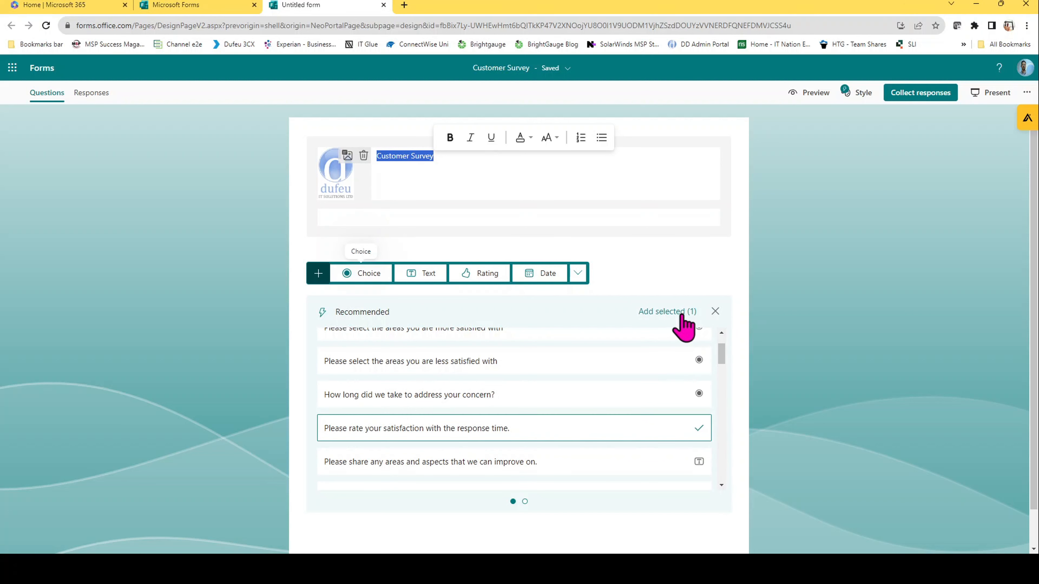
left_click(666, 313)
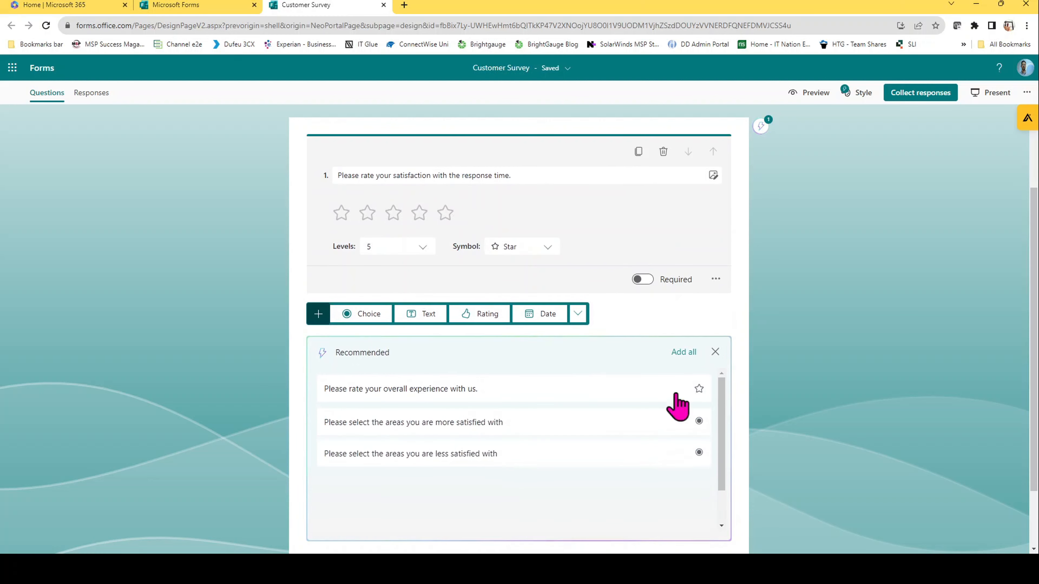
scroll(738, 254, "up", 3)
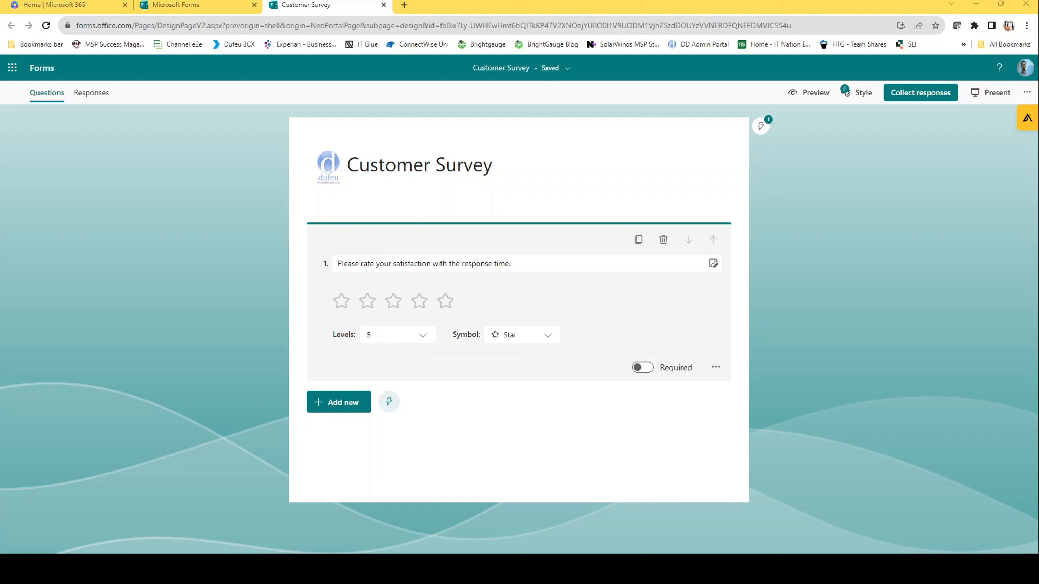
Step: Set the response time rating question to 10 levels
left_click(423, 337)
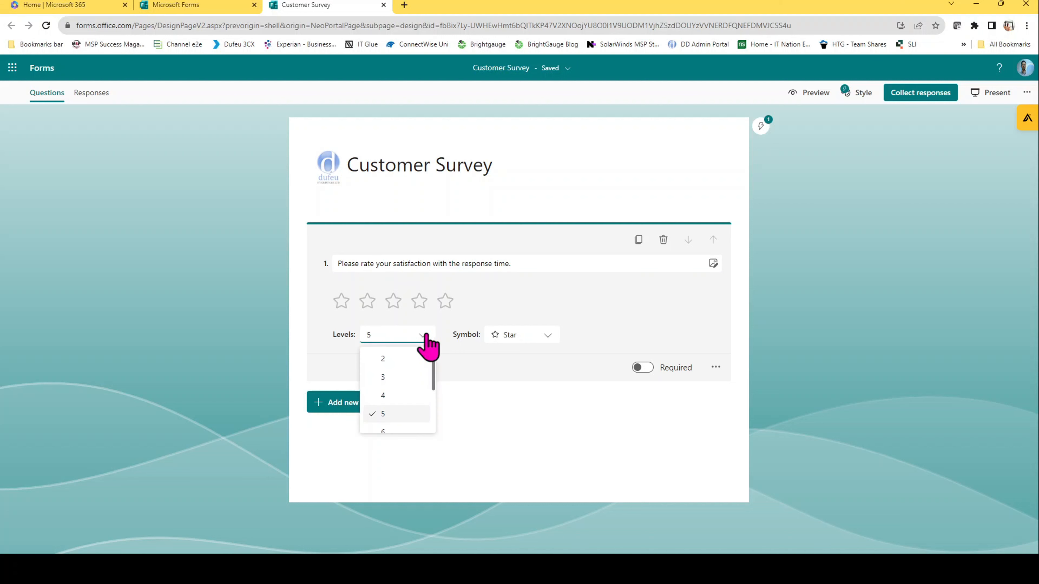
scroll(418, 385, "down", 3)
left_click(384, 422)
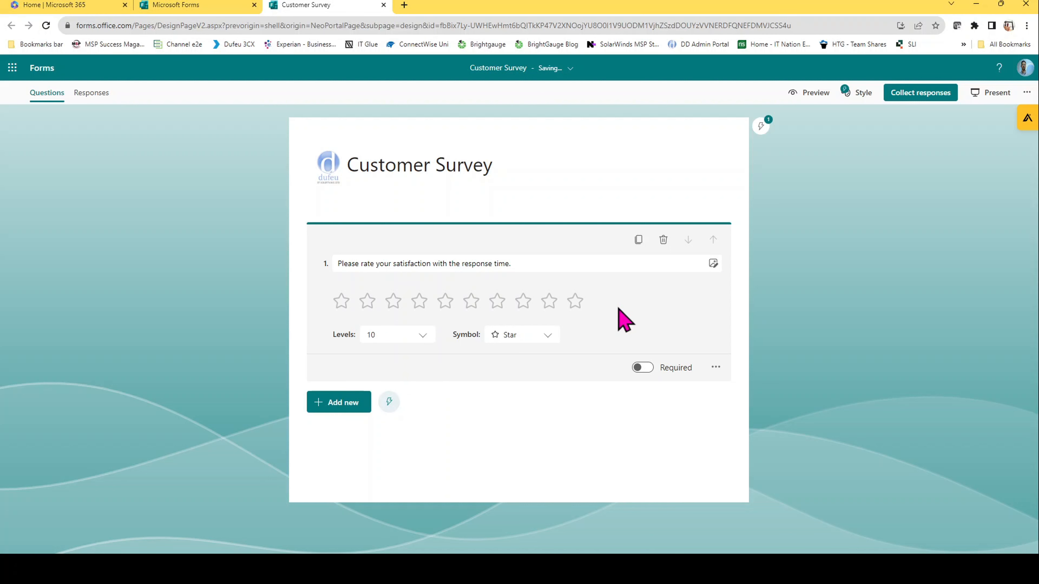
Step: Try the Trophy and Checkmark symbols on the response time rating question, and return it to the Star symbol
left_click(547, 336)
scroll(547, 375, "down", 3)
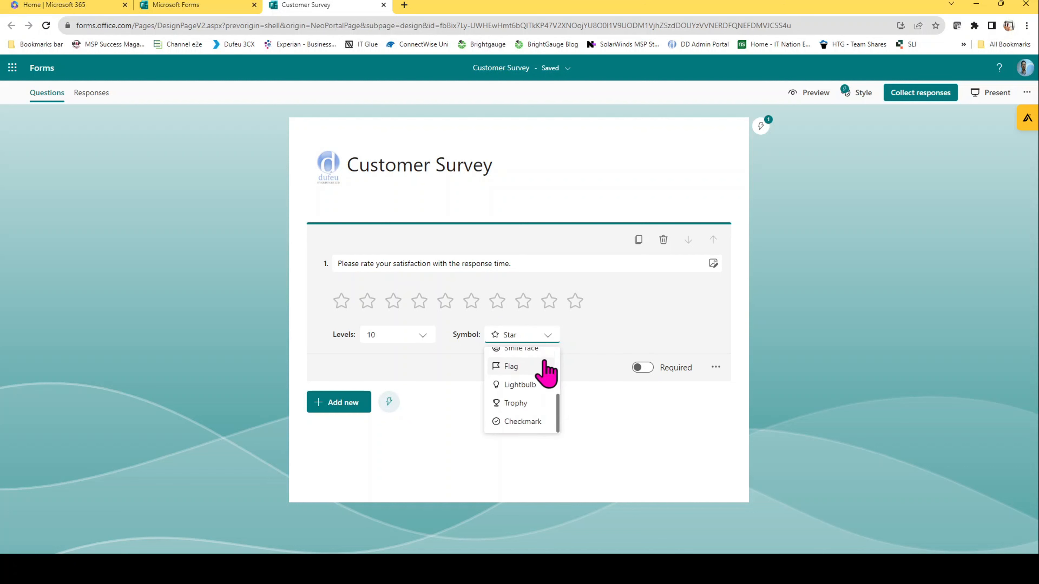
left_click(514, 403)
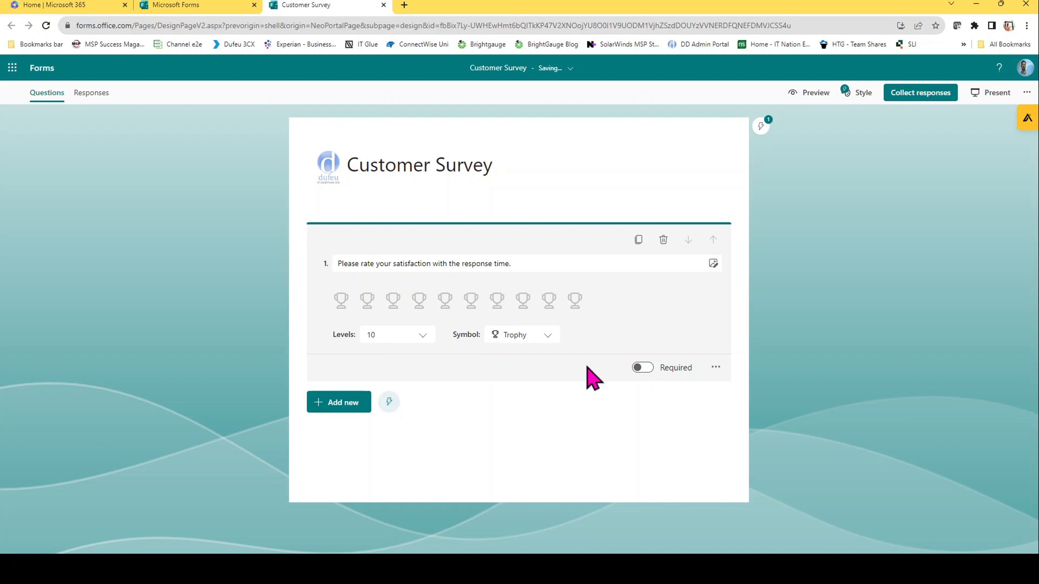
left_click(546, 336)
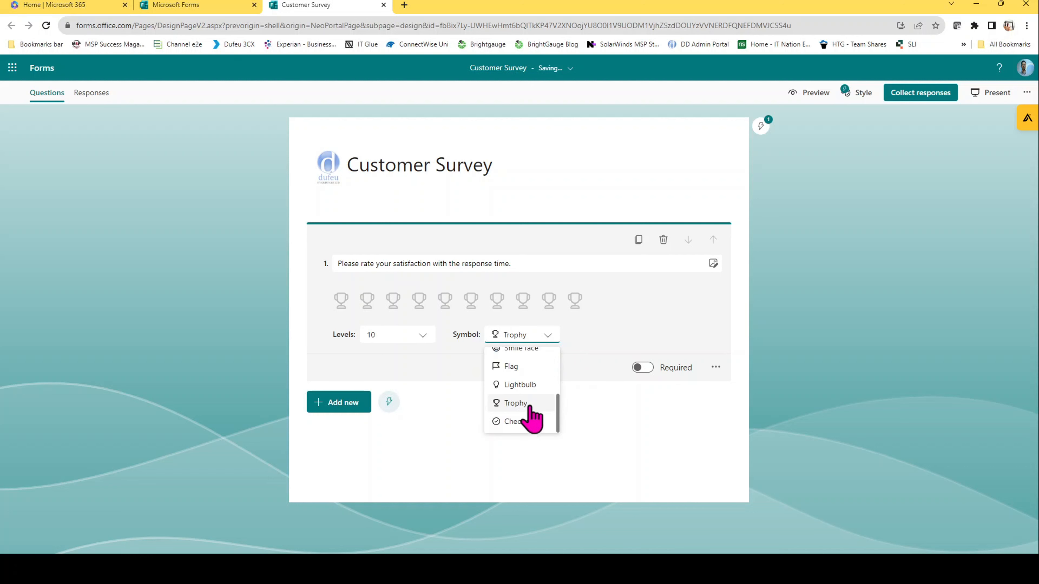
scroll(531, 418, "up", 3)
scroll(530, 418, "down", 3)
left_click(528, 421)
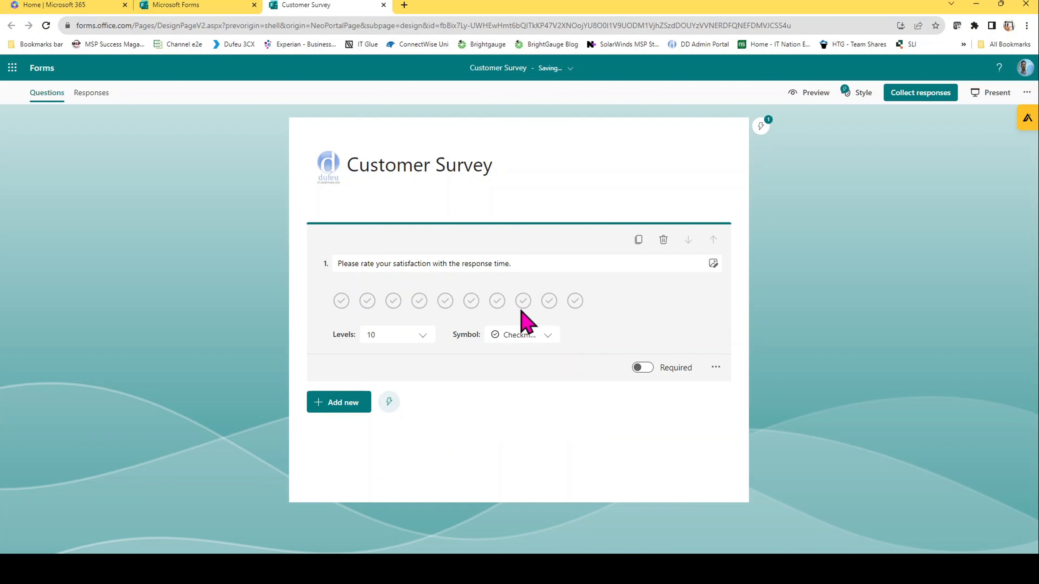
left_click(530, 335)
scroll(540, 378, "up", 3)
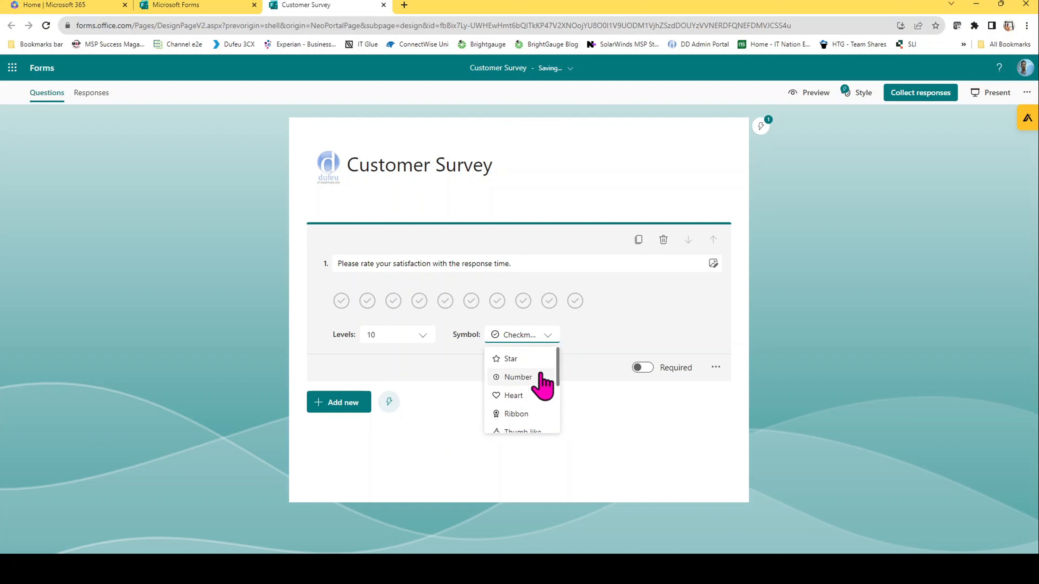
left_click(529, 359)
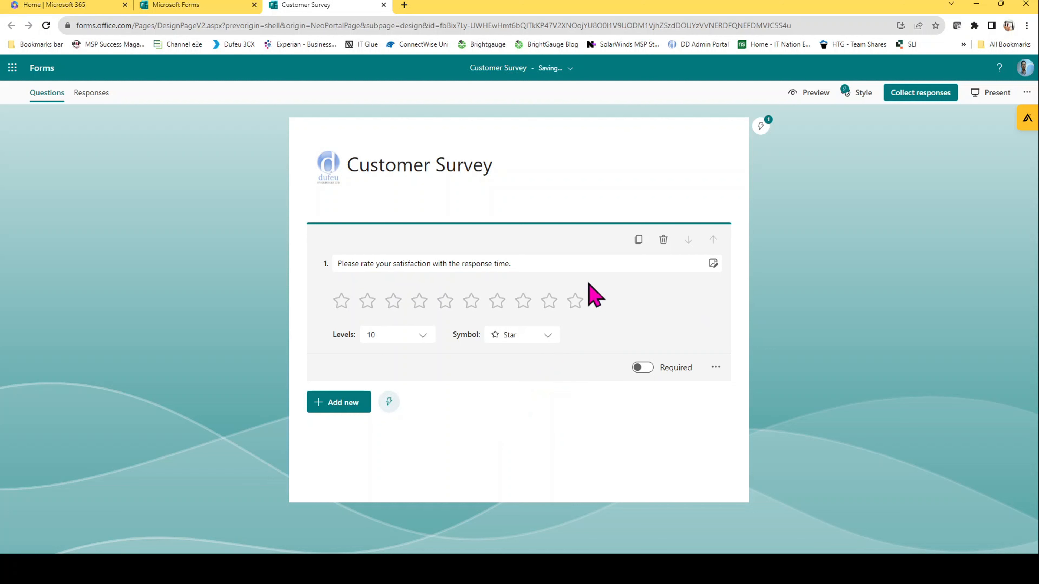
Step: Add labels to the rating scale, with "Poor" for 1 star and "Outstanding" for 10 stars
left_click(716, 367)
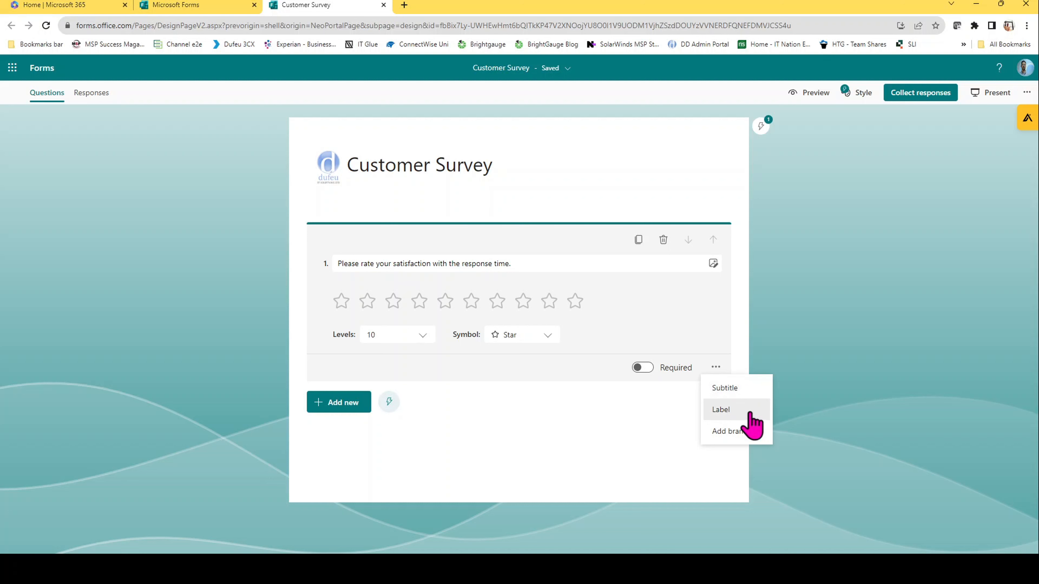
left_click(734, 413)
left_click(451, 366)
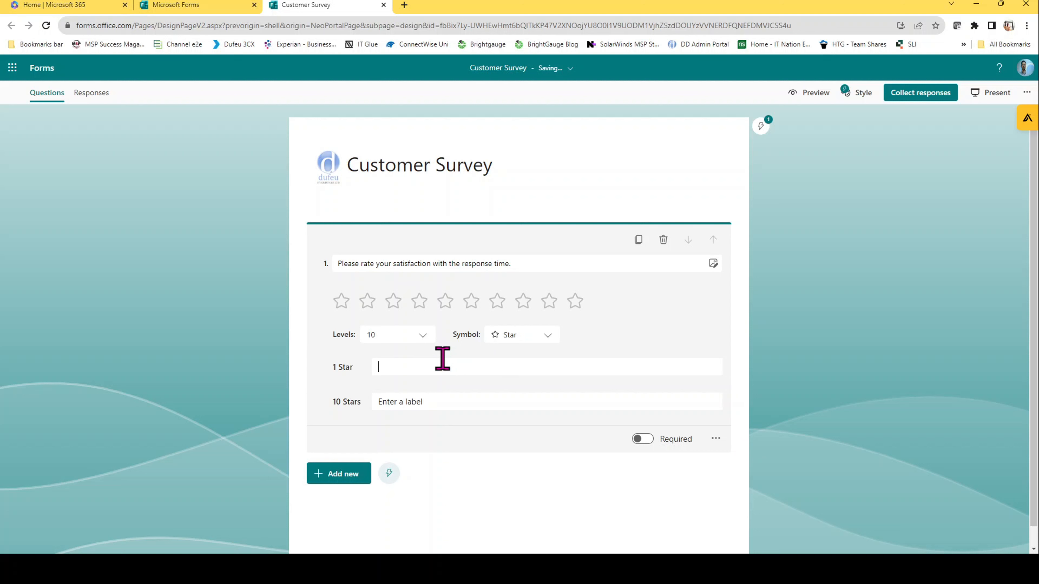
type("Poor")
left_click(431, 400)
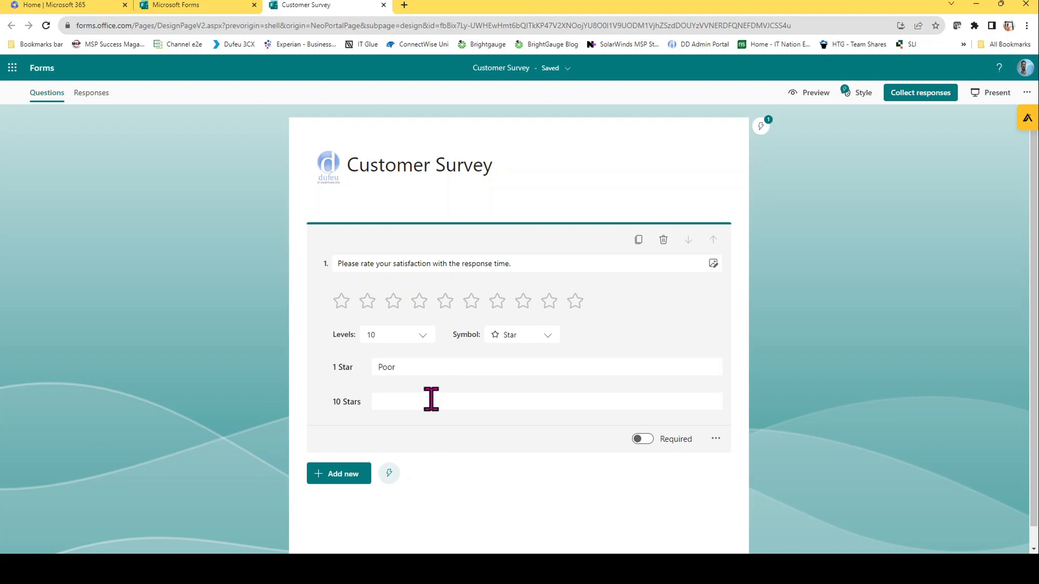
type("Outstanding")
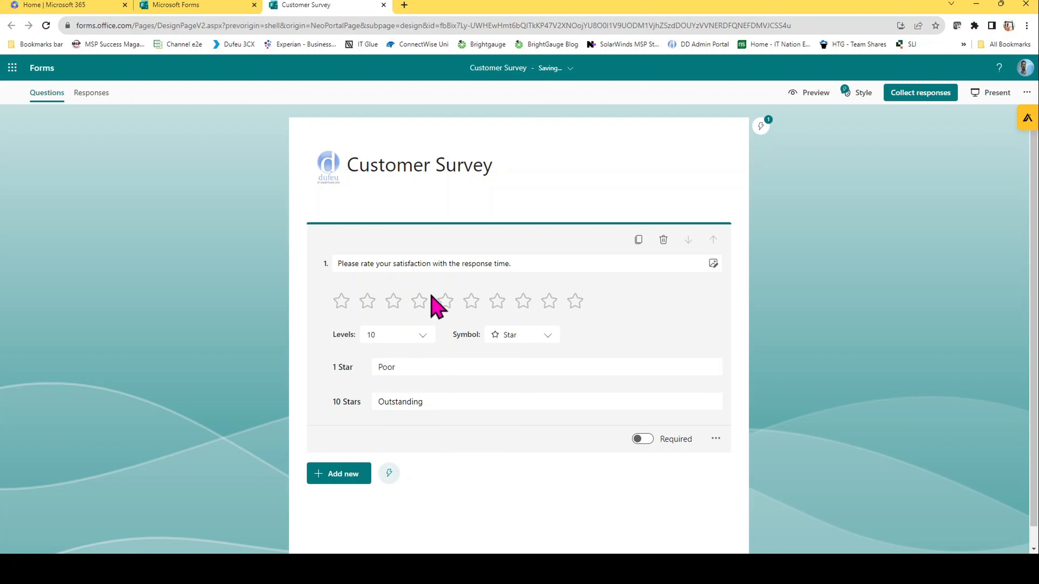
Step: Check the rating question's additional settings, including branching, and make the question required
left_click(715, 438)
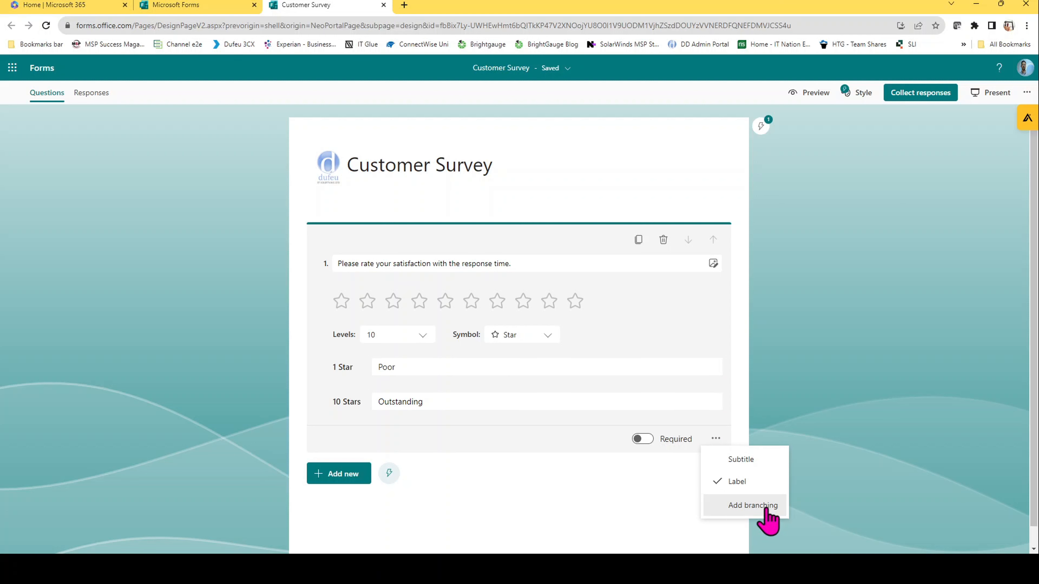
left_click(577, 432)
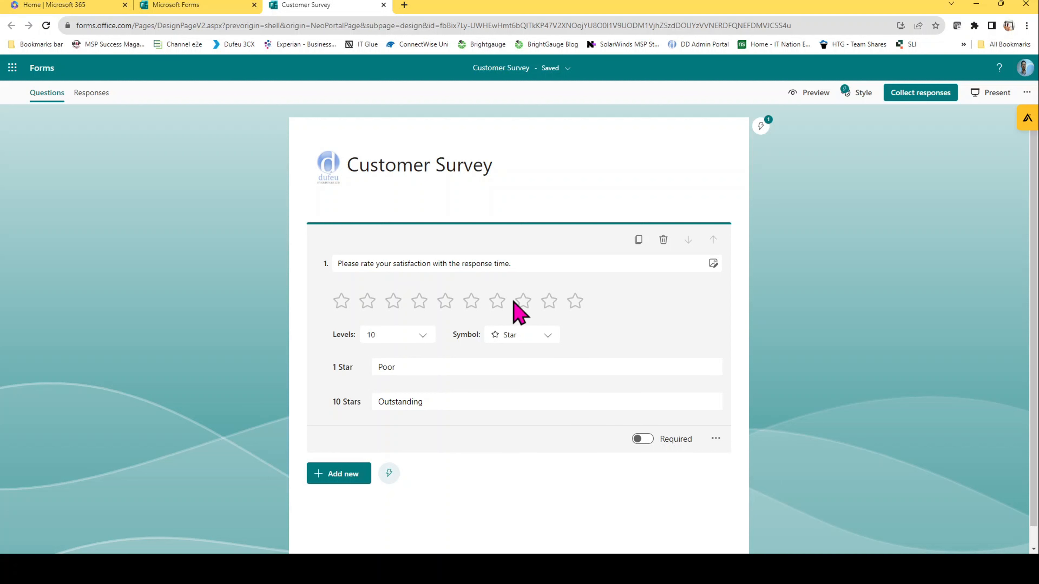
left_click(637, 439)
scroll(518, 336, "down", 1)
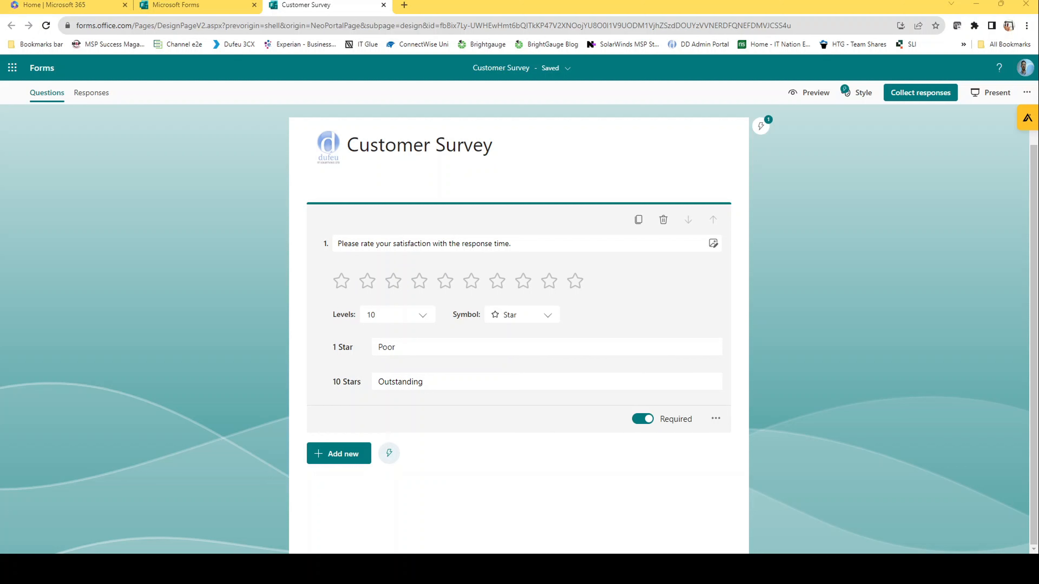
Step: Browse and dismiss the recommended questions, and add a Choice question below the rating question
left_click(319, 457)
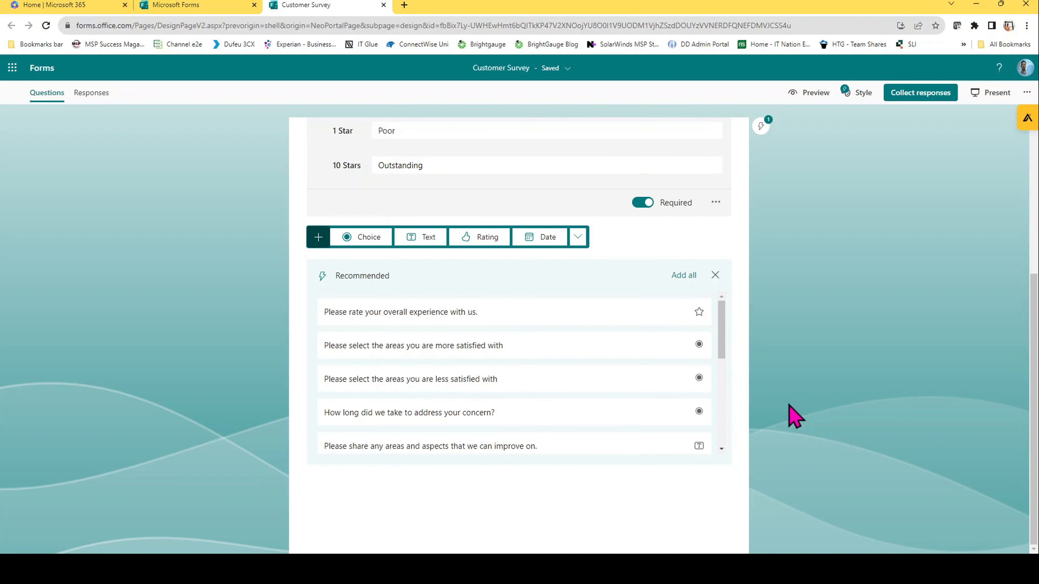
scroll(407, 348, "down", 1)
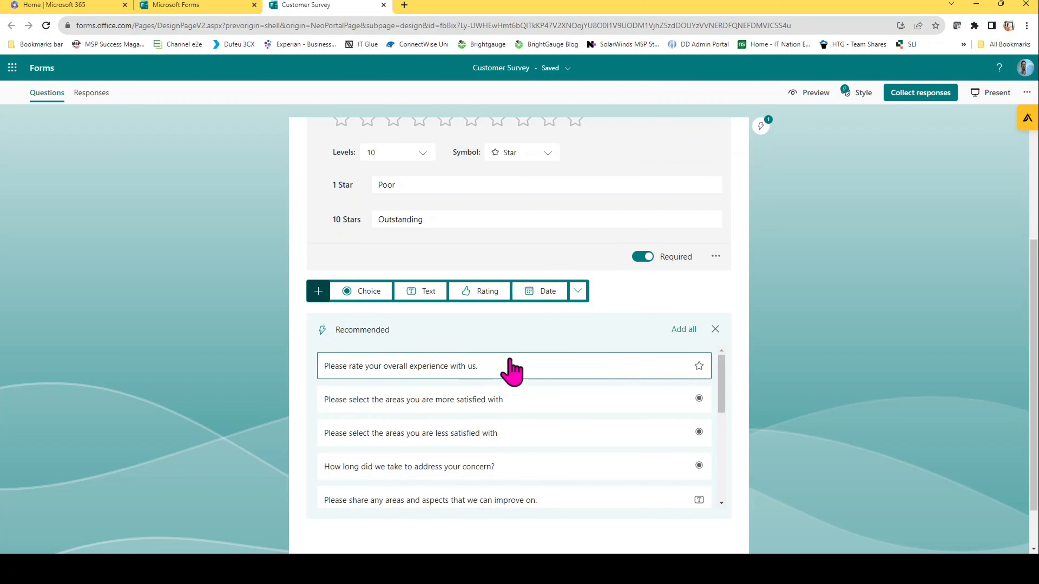
scroll(470, 392, "down", 5)
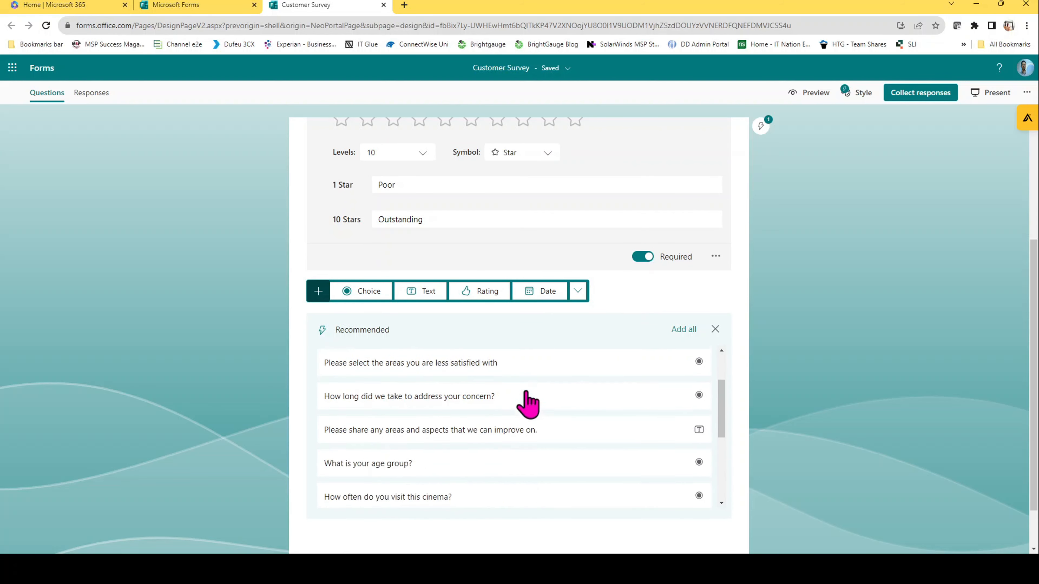
scroll(525, 419, "up", 5)
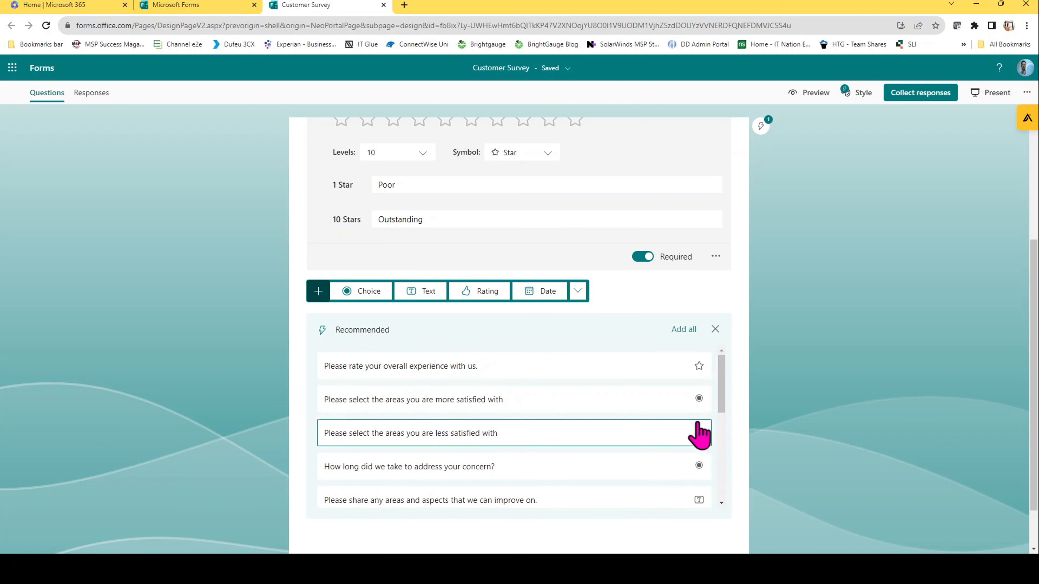
left_click(715, 329)
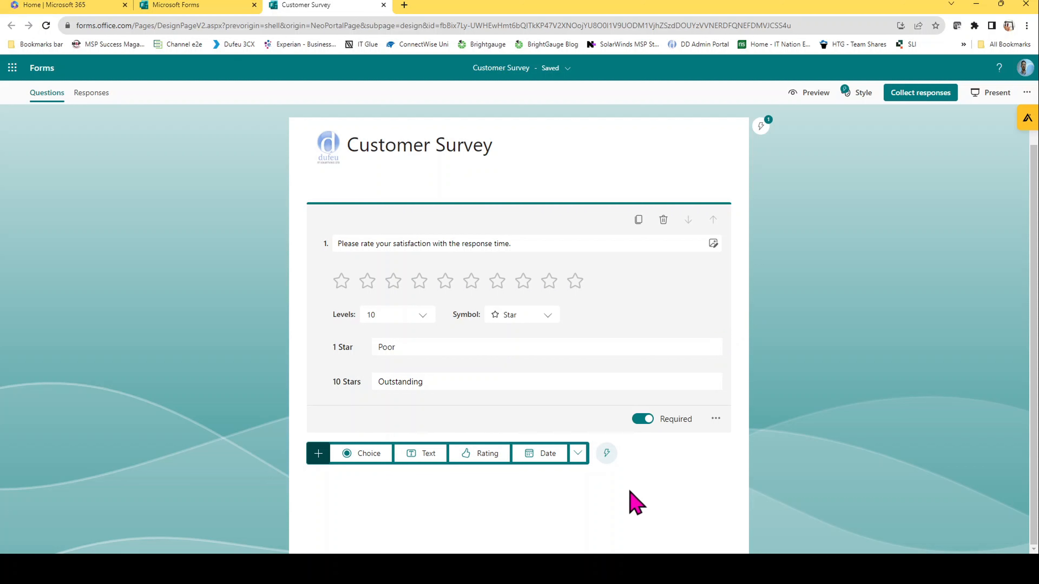
left_click(358, 455)
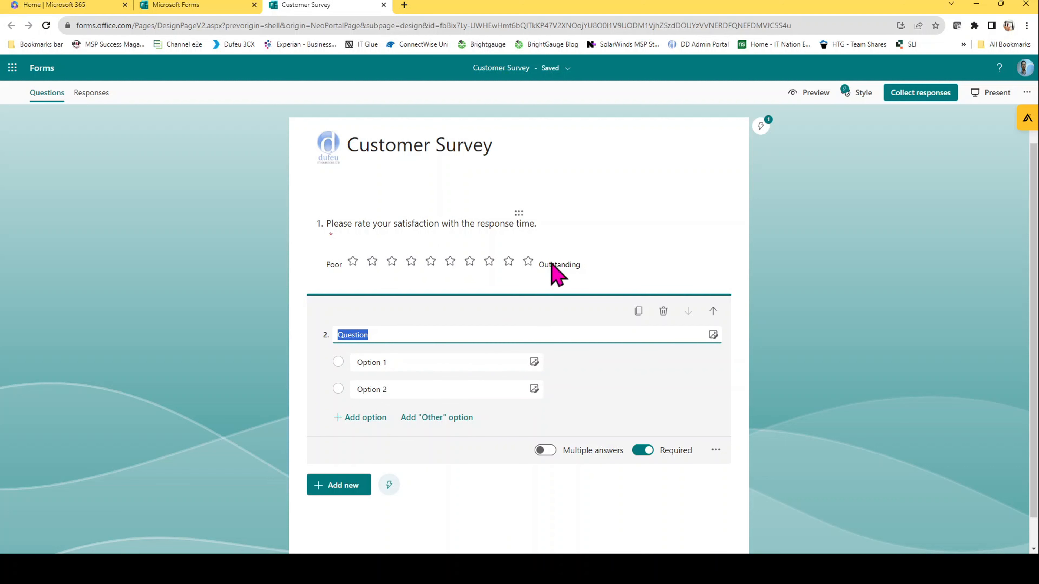
Step: Move the new Choice question above the rating question and return it to second place
left_click(712, 312)
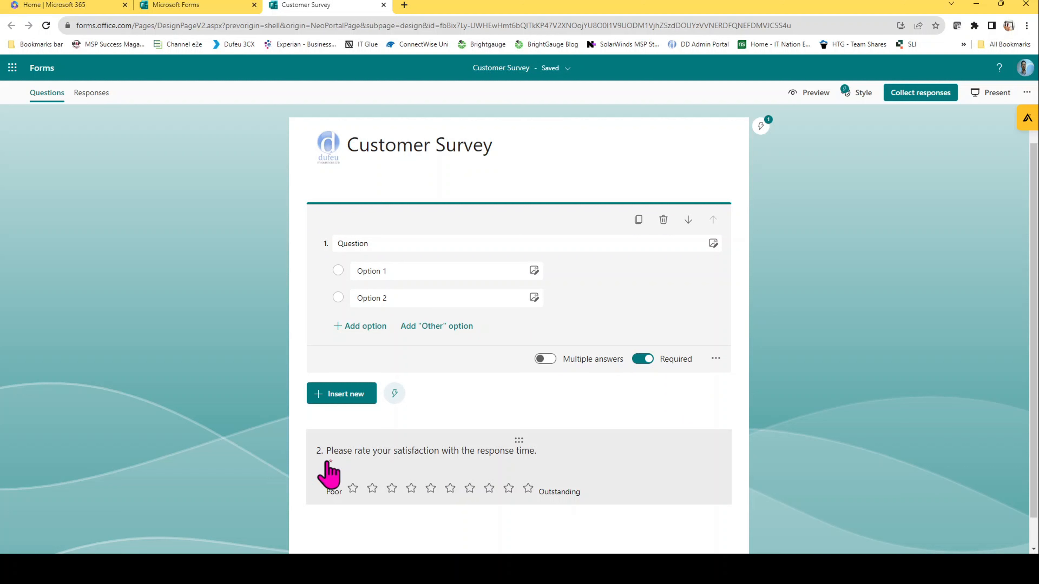
left_click(688, 221)
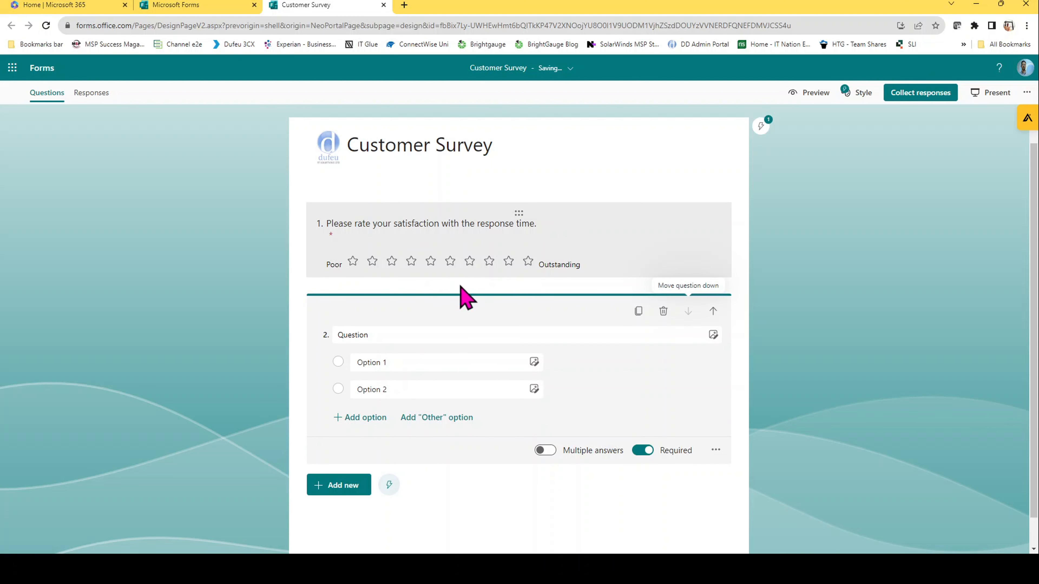
scroll(519, 283, "down", 1)
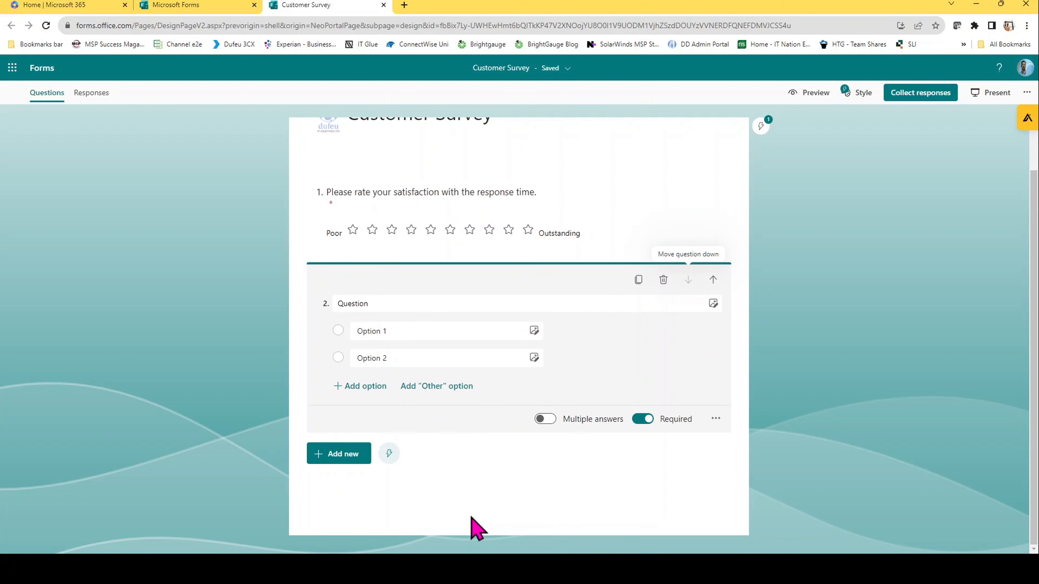
scroll(498, 415, "up", 1)
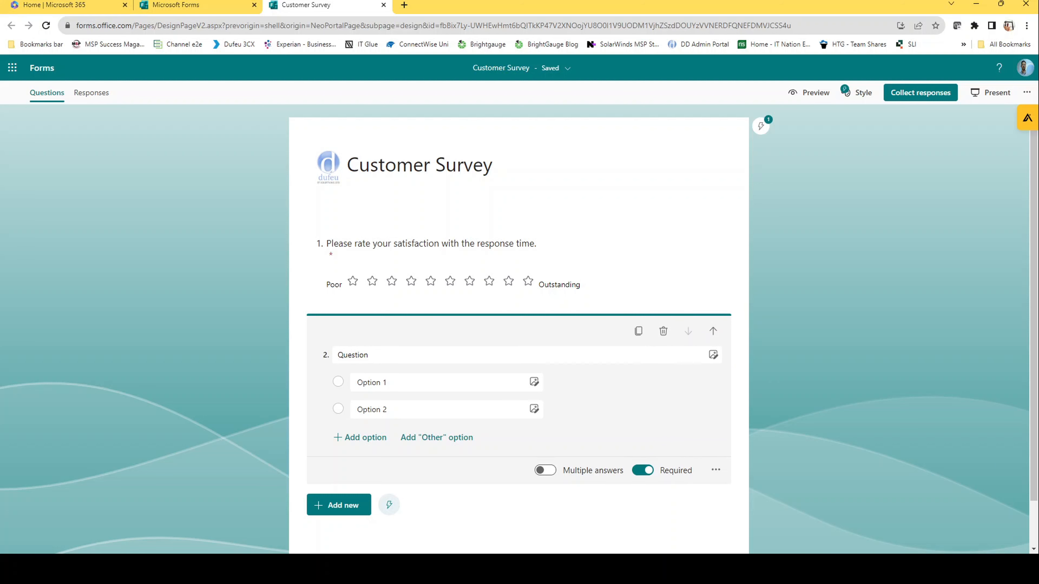
scroll(519, 327, "down", 1)
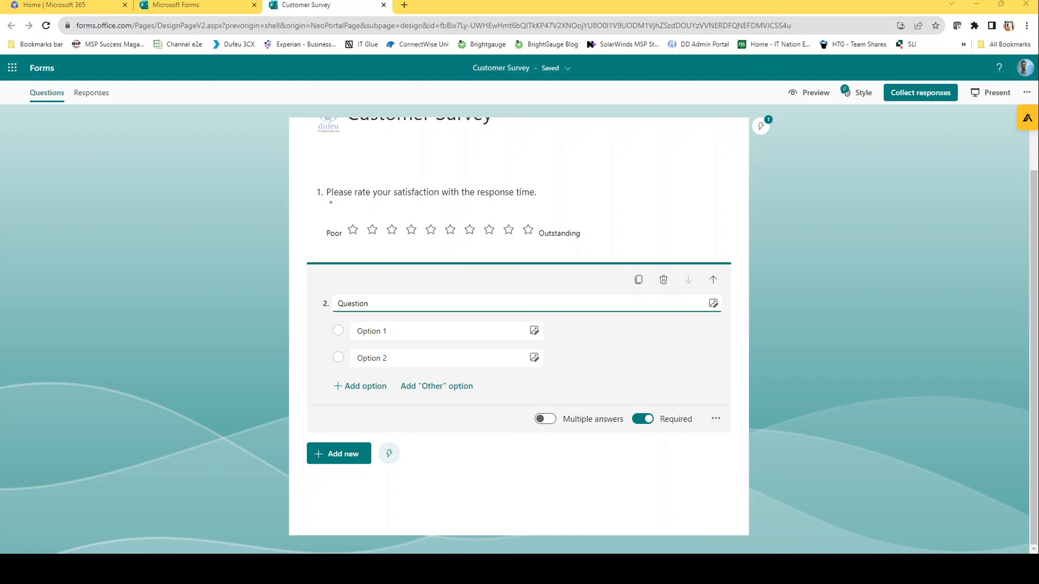
left_click(383, 302)
left_click(393, 332)
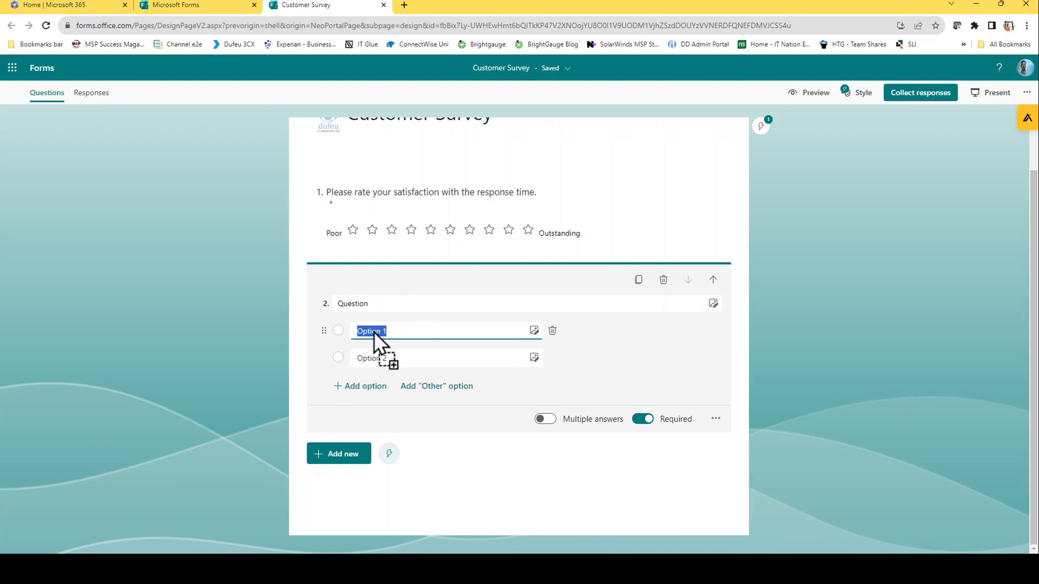
left_click(395, 360)
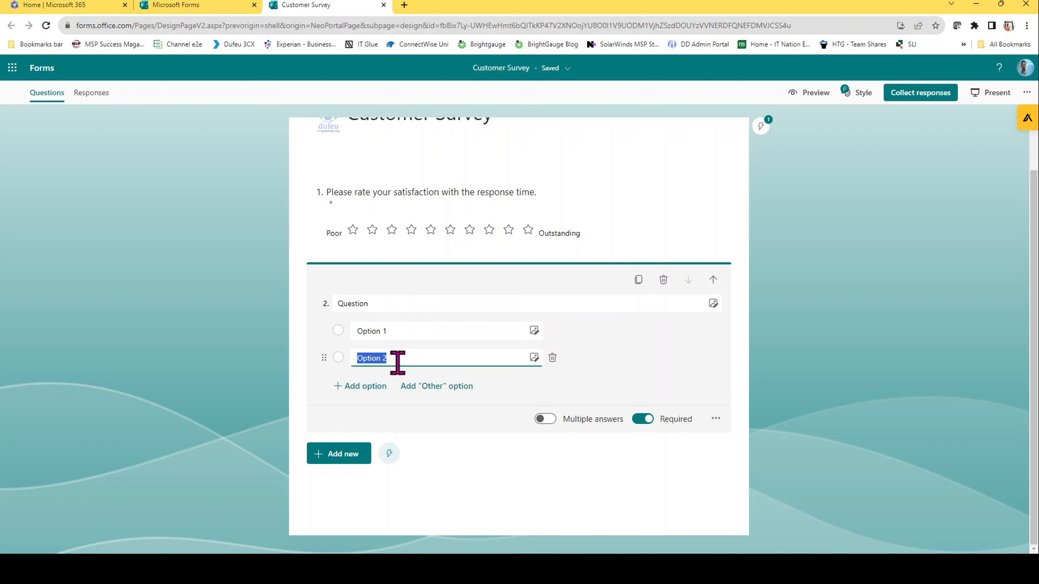
left_click(599, 365)
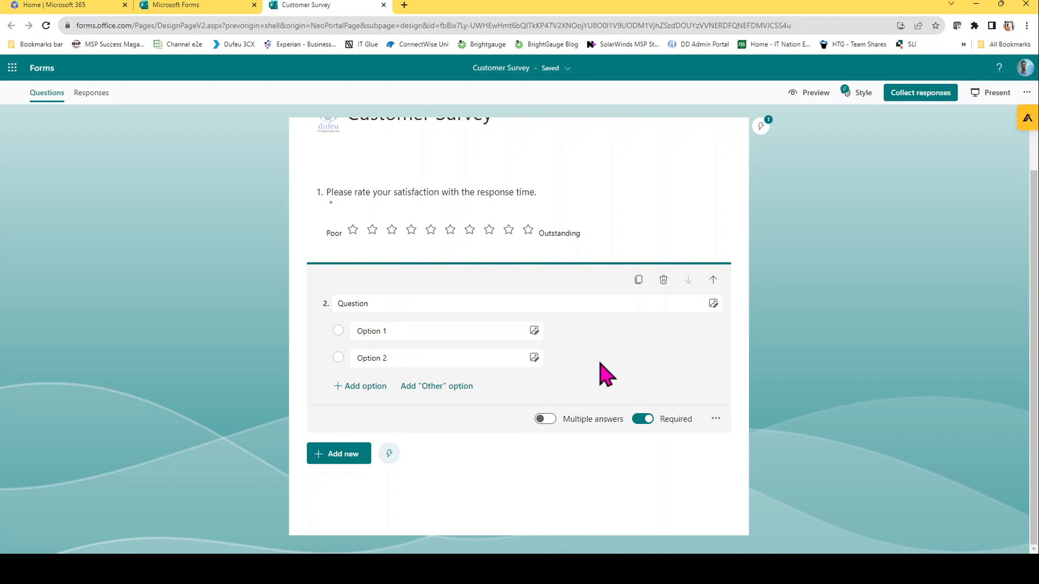
Step: Add a third and a fourth answer option to the Choice question
left_click(363, 388)
left_click(363, 412)
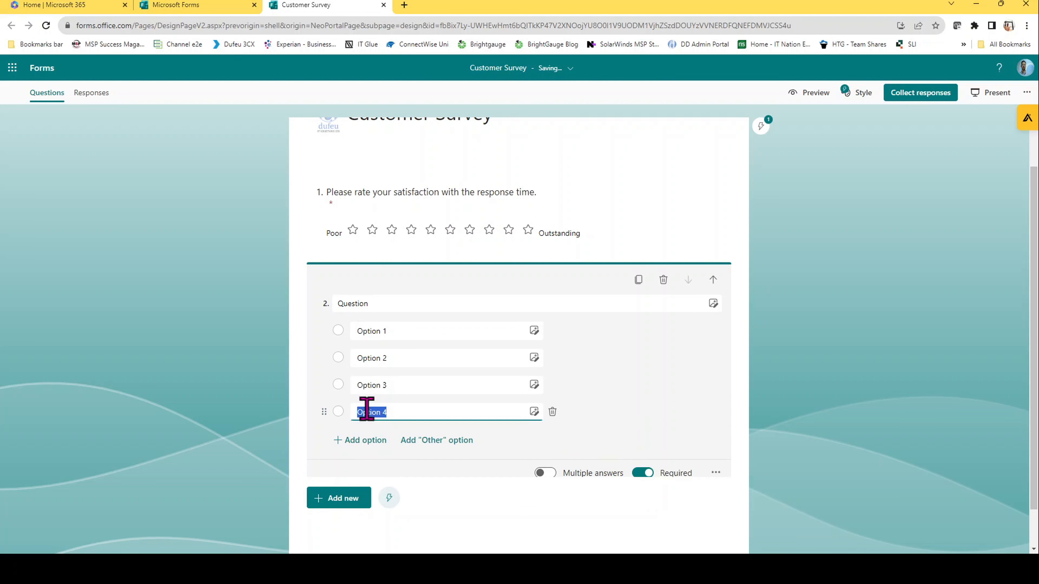
Step: Try adding a fifth option and an "Other" option to the Choice question, removing each one again
left_click(339, 444)
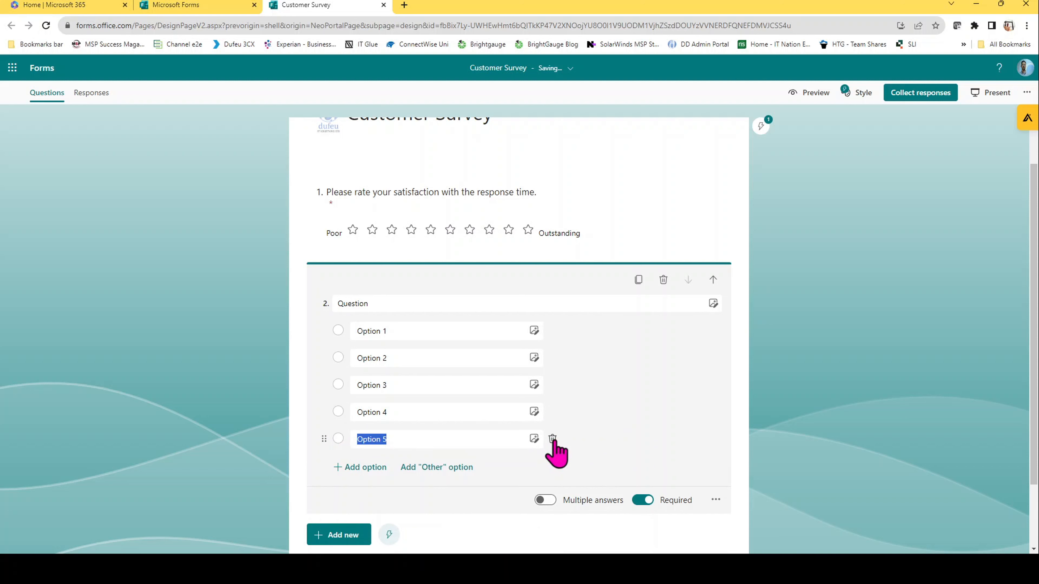
left_click(553, 439)
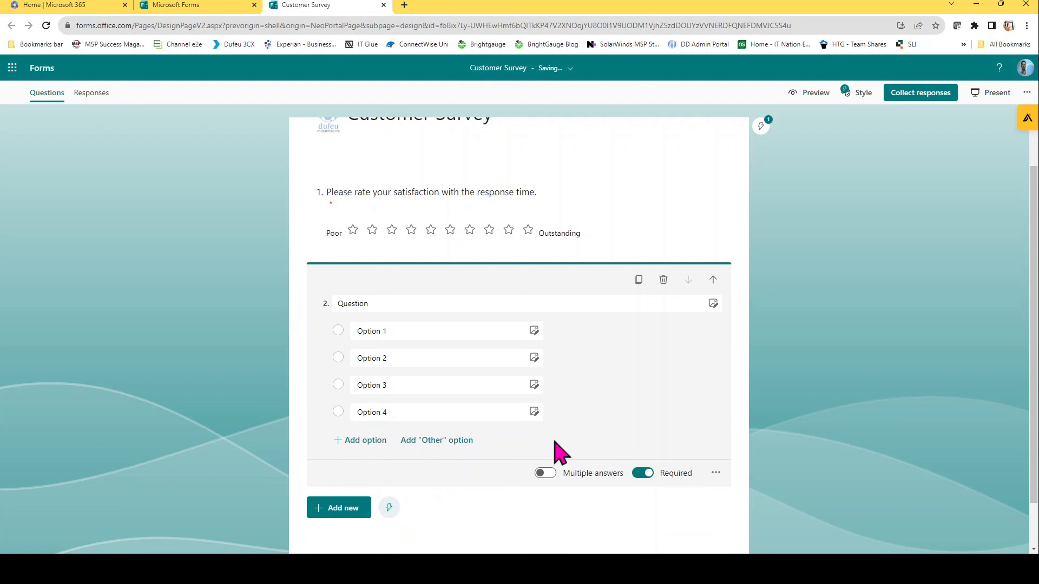
left_click(442, 442)
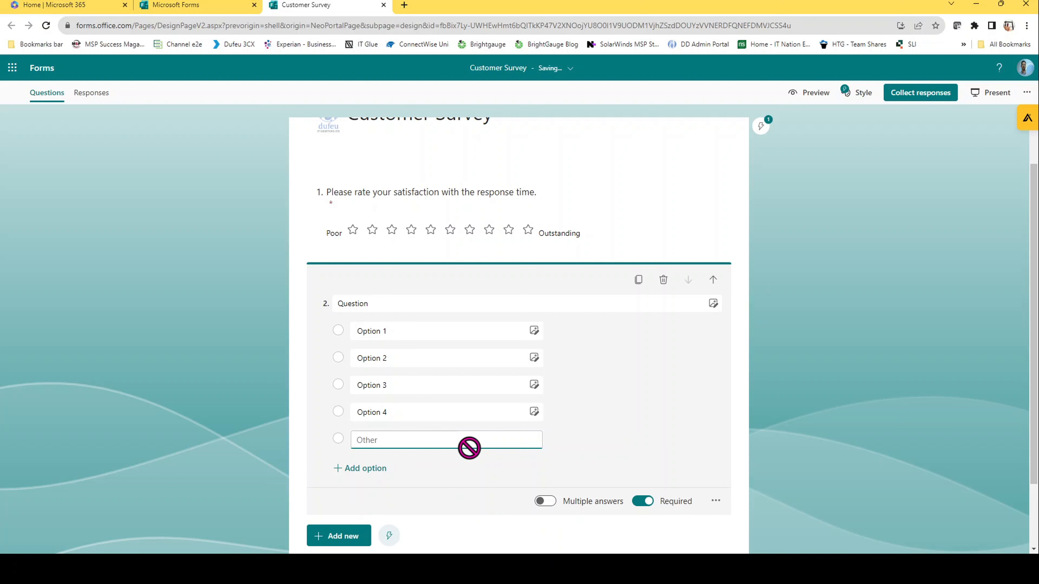
left_click(552, 440)
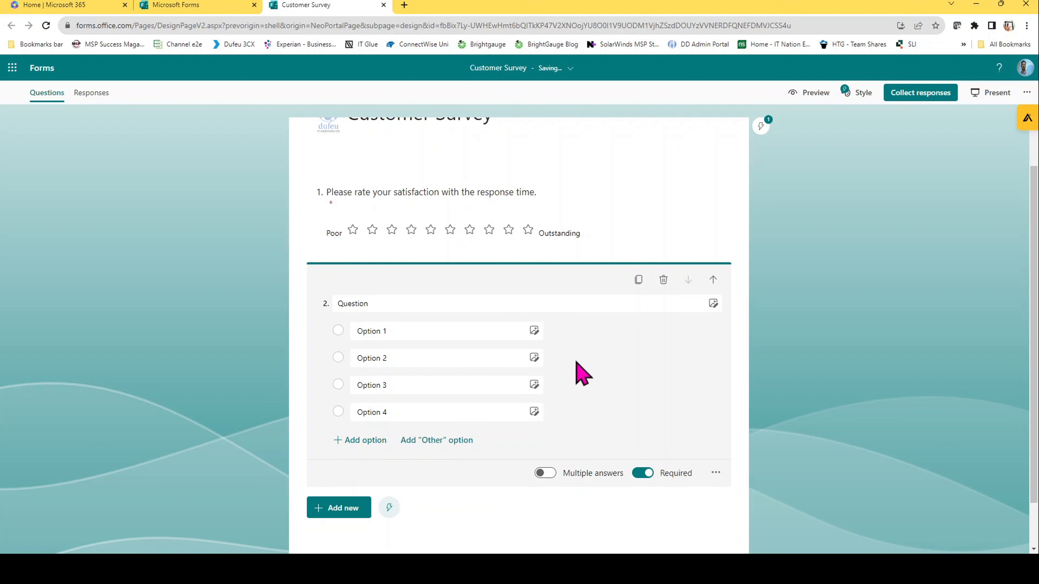
Step: View the OneDrive, Upload and Image Search sources for adding a picture to the first answer option, and leave without adding one
left_click(534, 330)
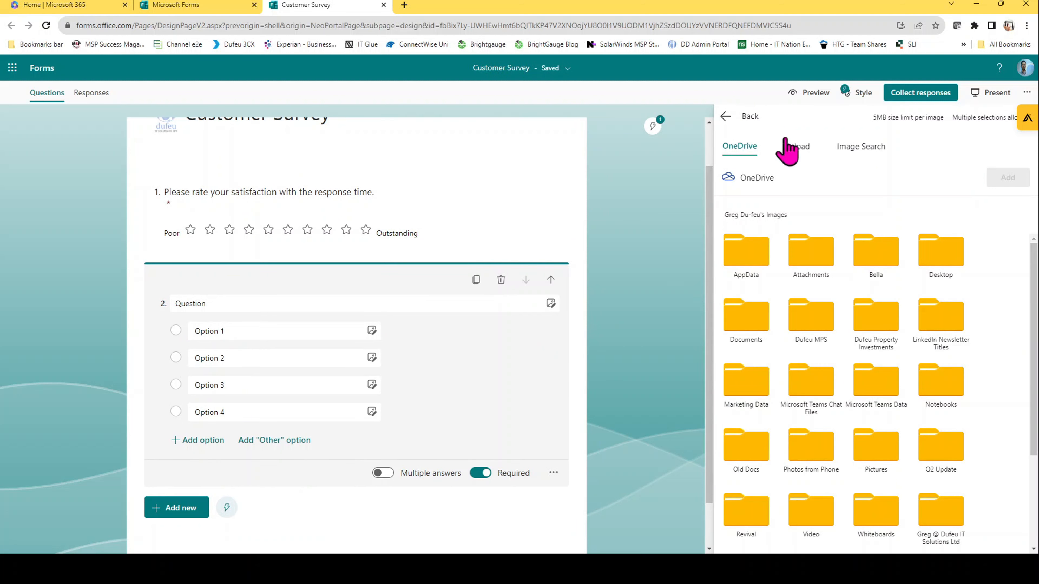
left_click(797, 149)
left_click(839, 146)
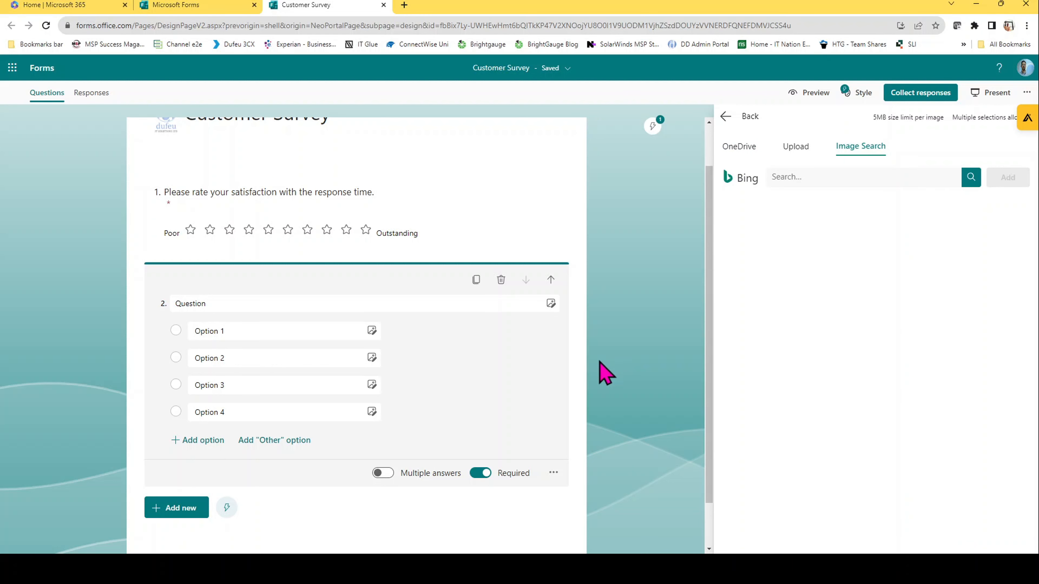
left_click(726, 118)
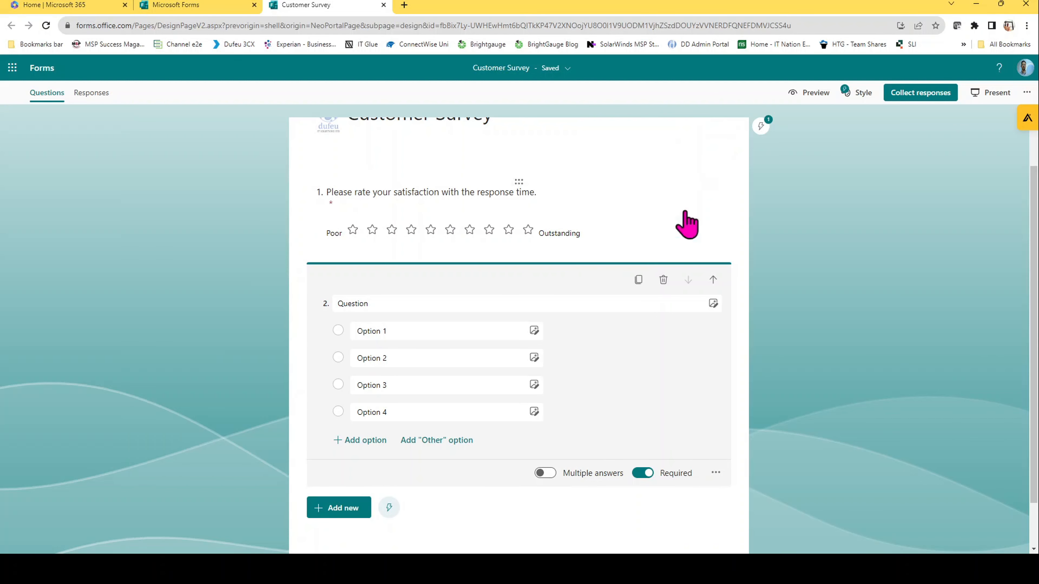
Step: Allow multiple answers on the Choice question and require the number of selected options to equal 2
scroll(519, 327, "up", 1)
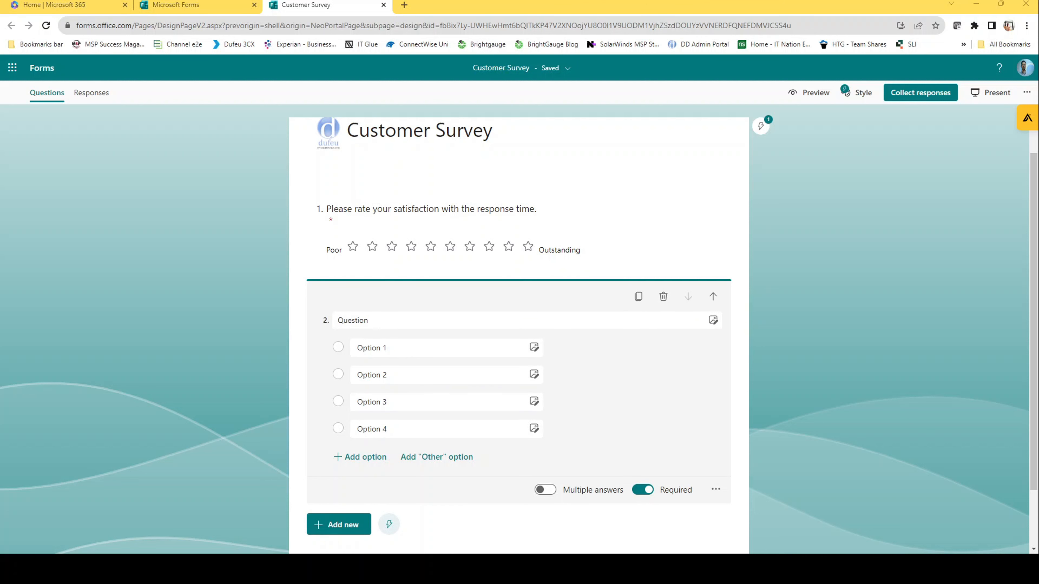
left_click(543, 490)
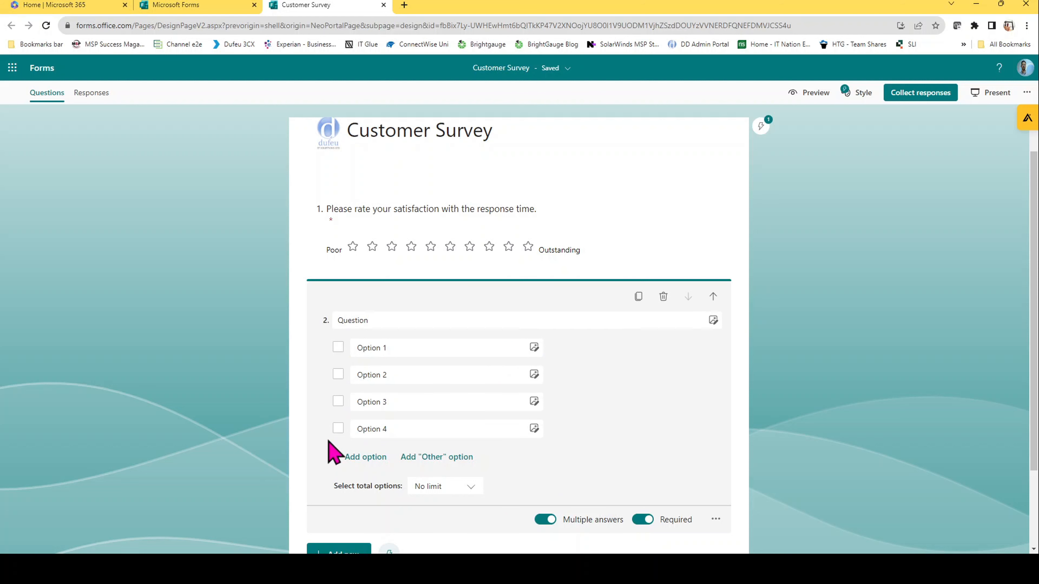
left_click(471, 489)
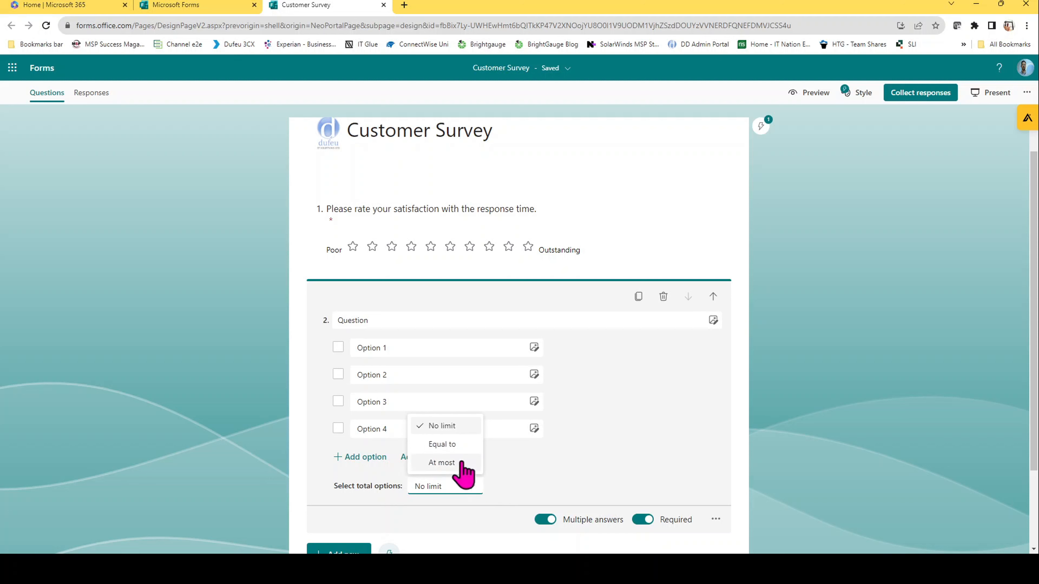
left_click(450, 447)
left_click(532, 488)
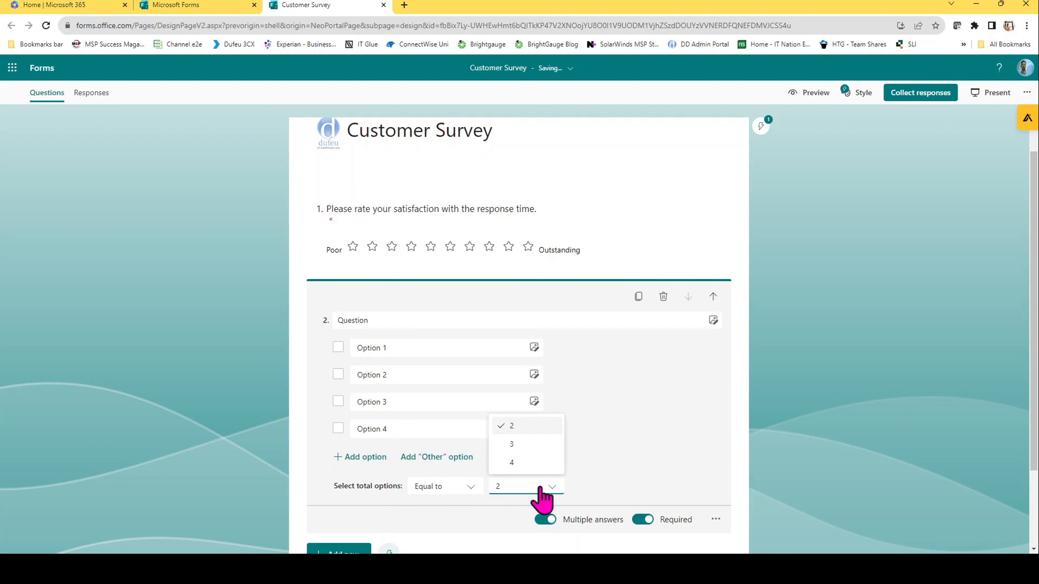
left_click(642, 429)
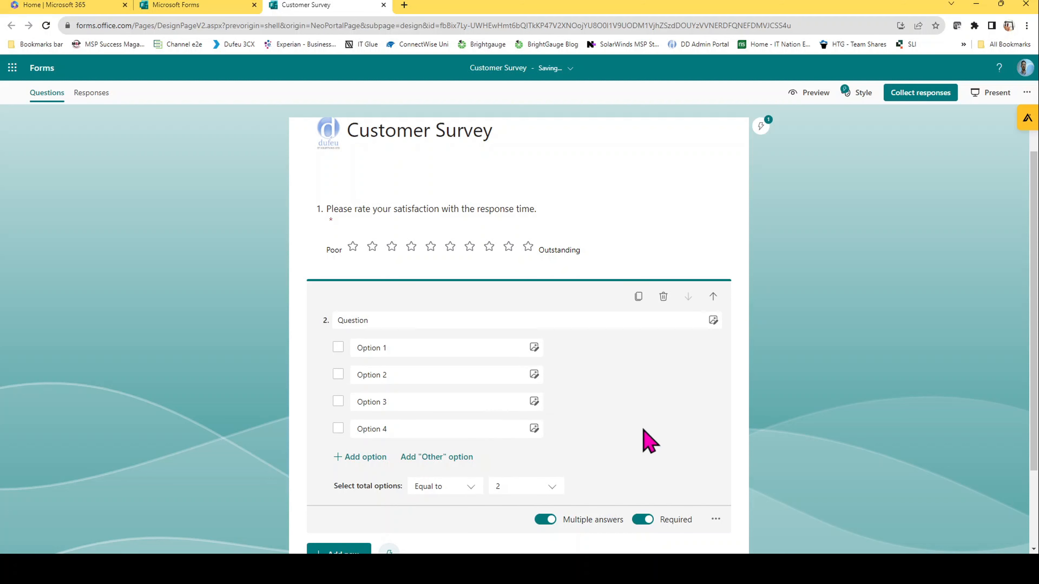
Step: Limit the Choice question to at most 3 selected options
left_click(471, 489)
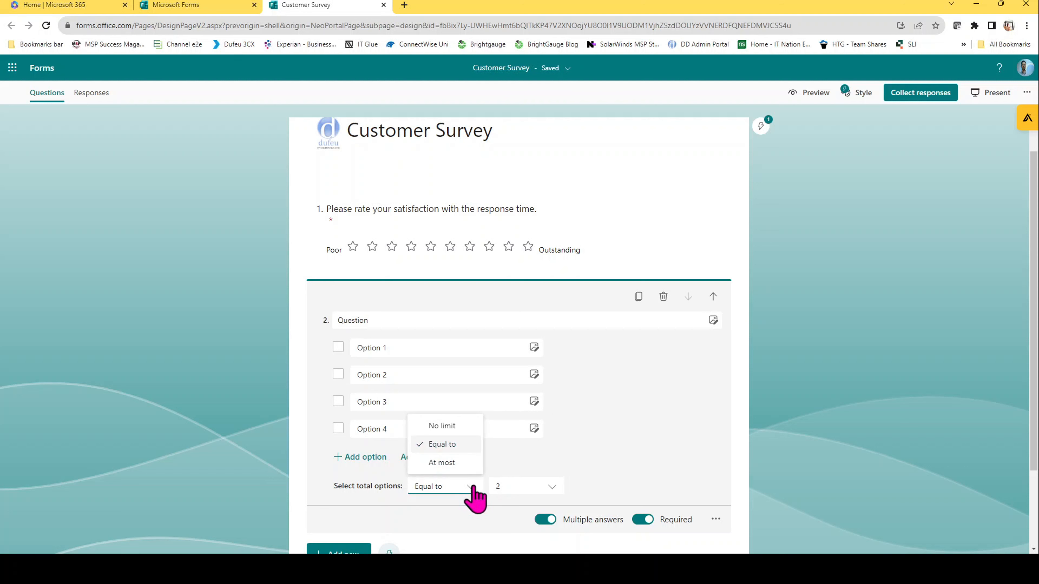
left_click(461, 463)
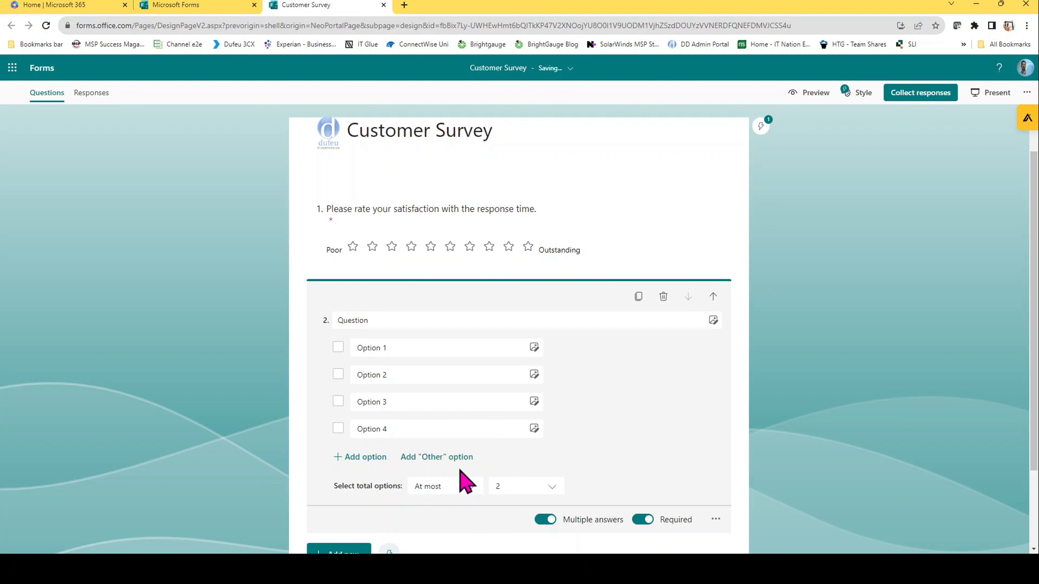
left_click(553, 493)
left_click(516, 450)
Step: Add a Text question below the Choice question
scroll(519, 335, "down", 1)
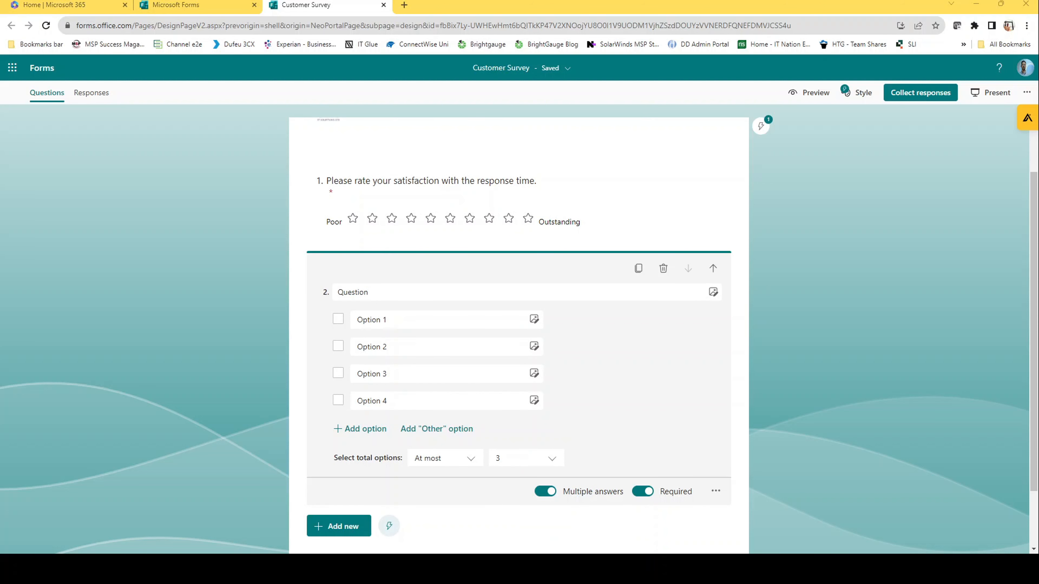
scroll(519, 331, "down", 2)
left_click(319, 455)
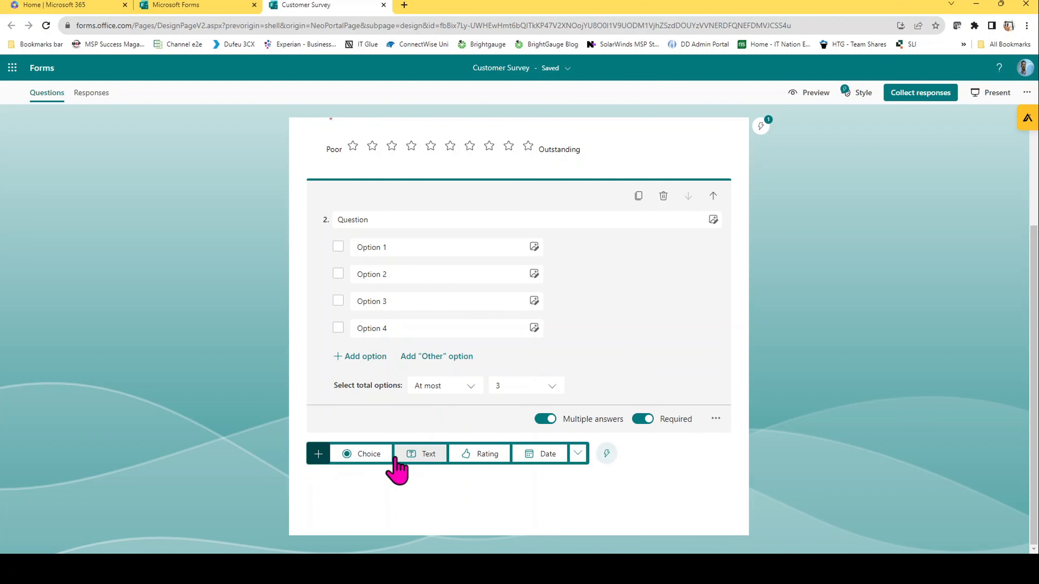
left_click(415, 461)
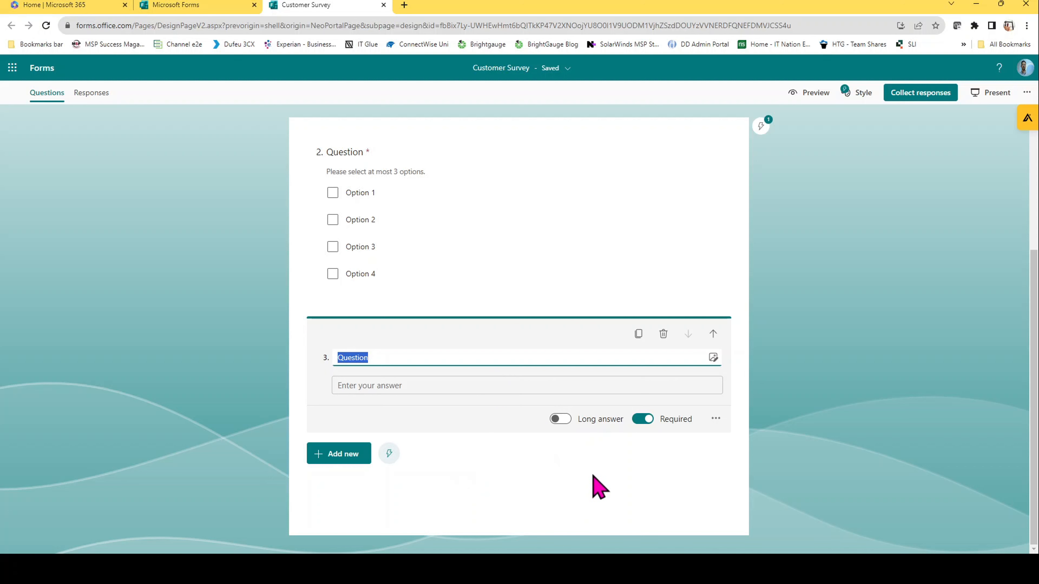
Step: Restrict the Text question's answer to a number, trying Greater than 1 and Between 1 and 10
left_click(716, 419)
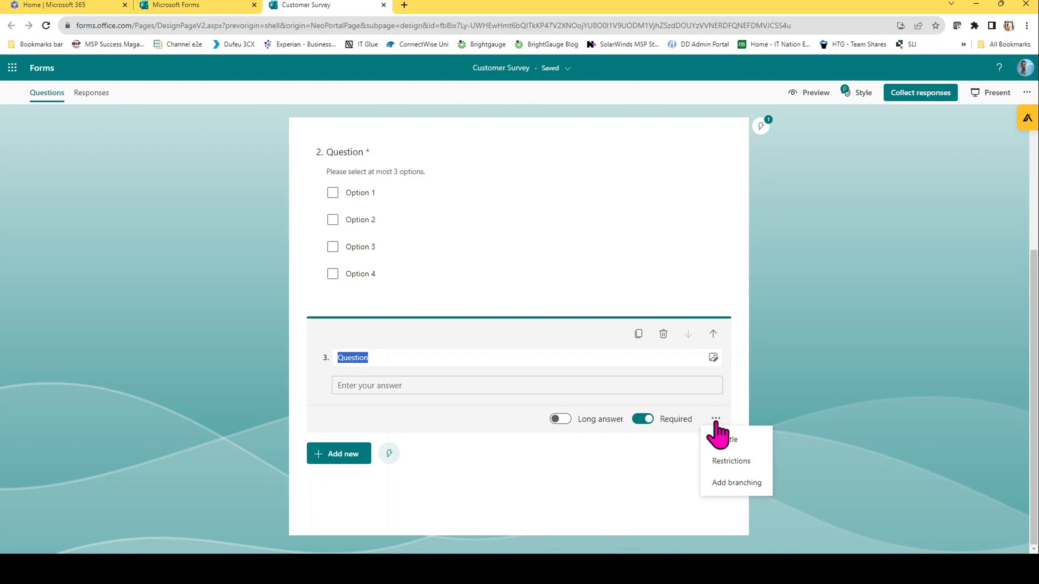
left_click(723, 462)
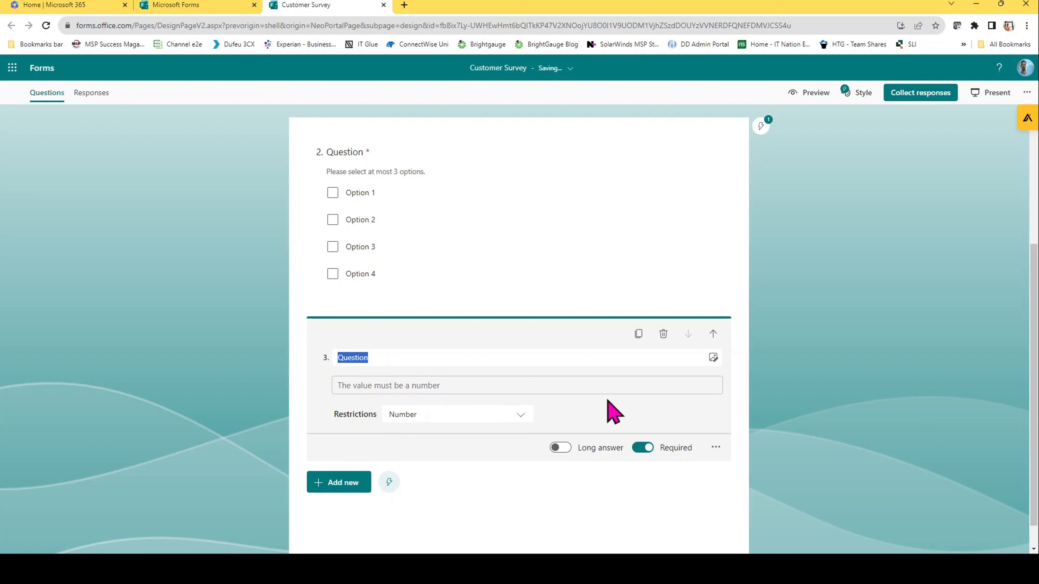
left_click(519, 415)
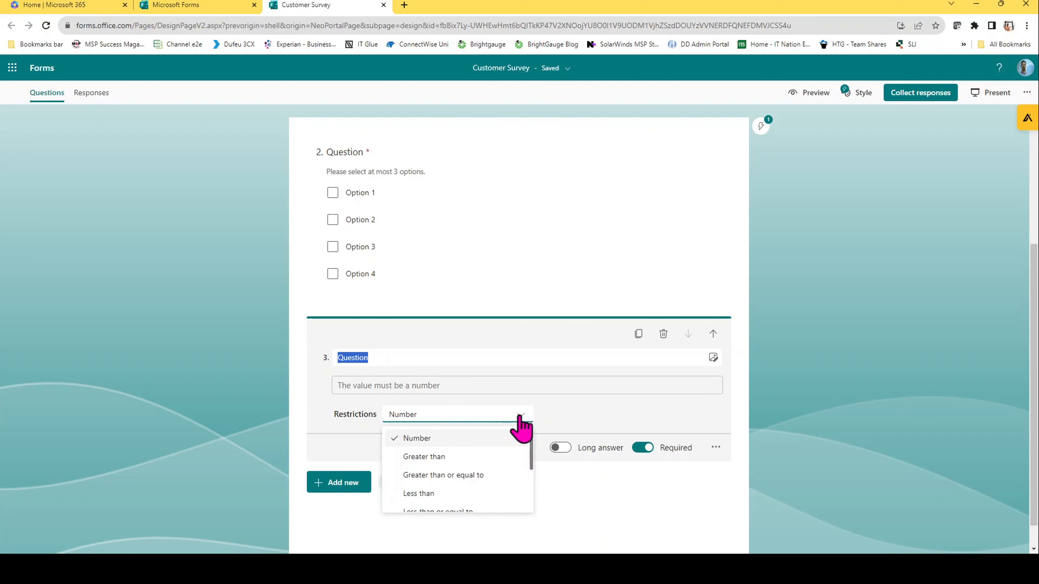
left_click(506, 458)
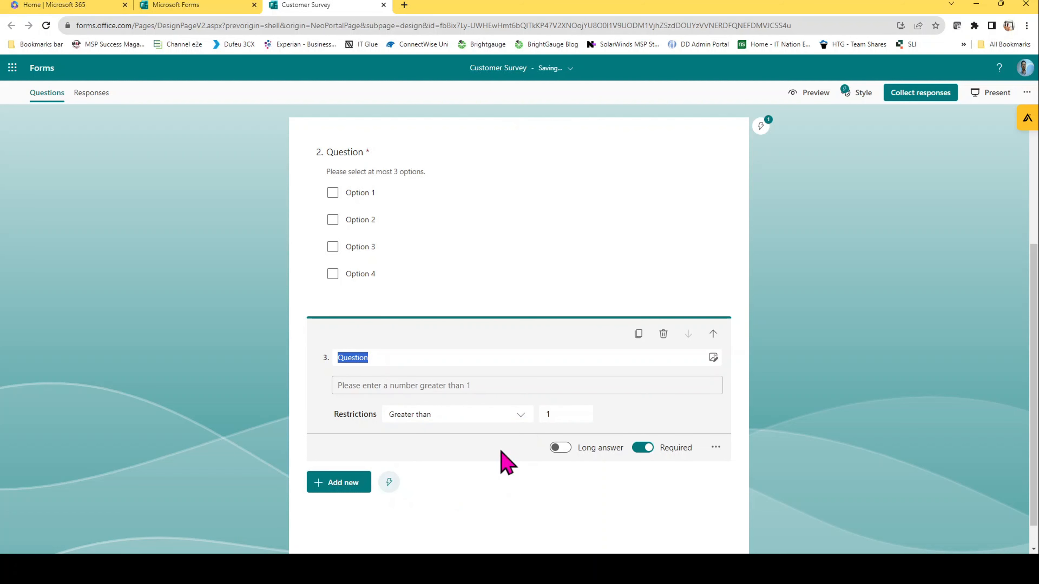
left_click(517, 416)
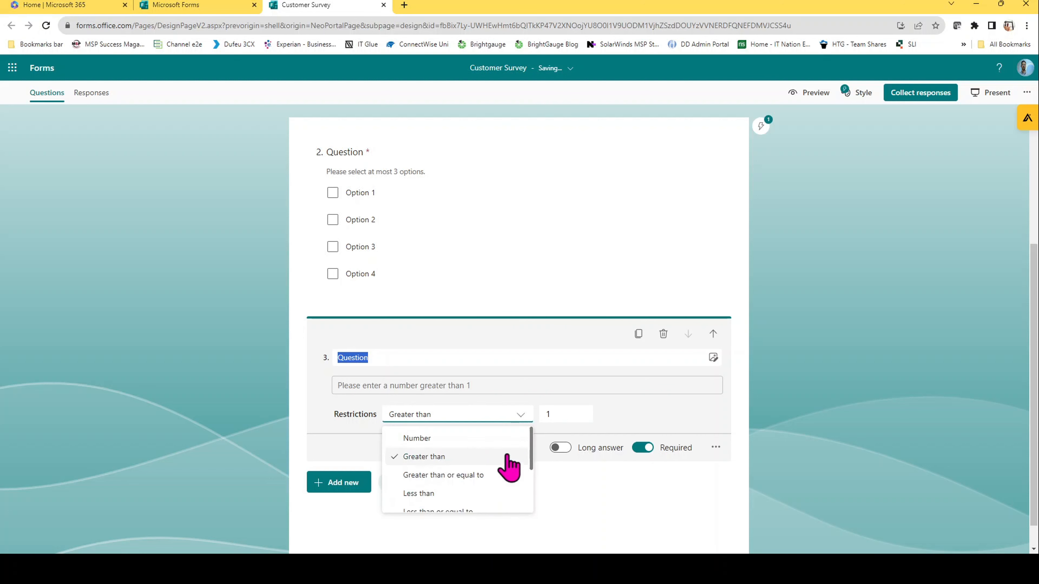
scroll(482, 477, "down", 3)
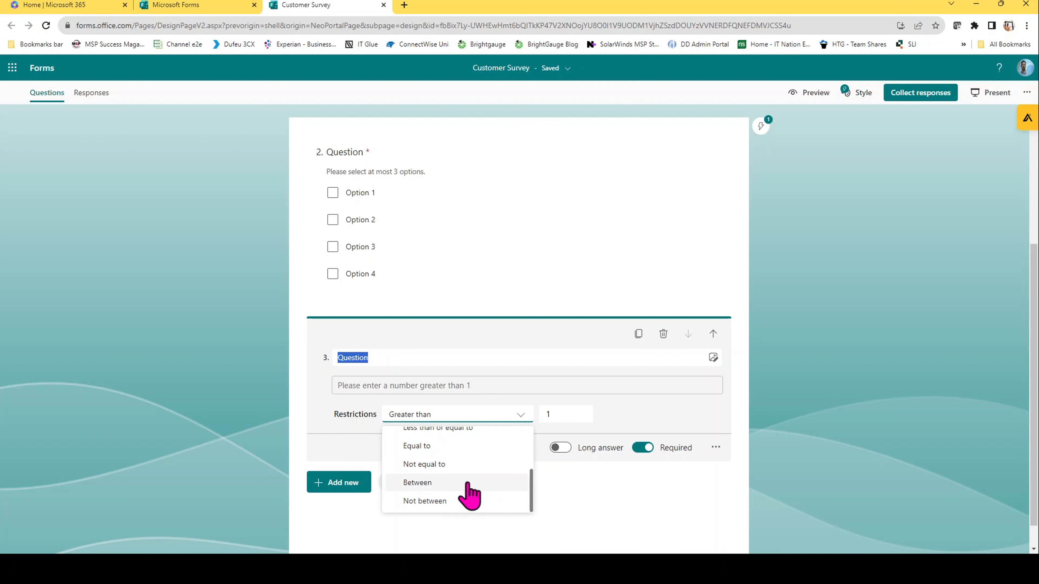
left_click(467, 483)
Step: Set the Text question's restriction back to Number and remove the restriction from the question
left_click(518, 414)
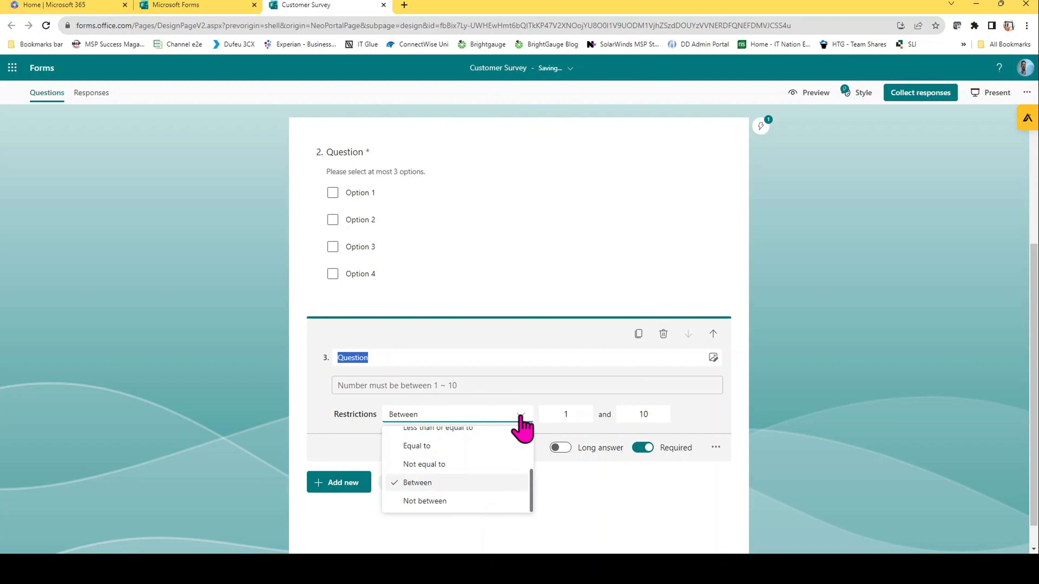
scroll(516, 458, "up", 3)
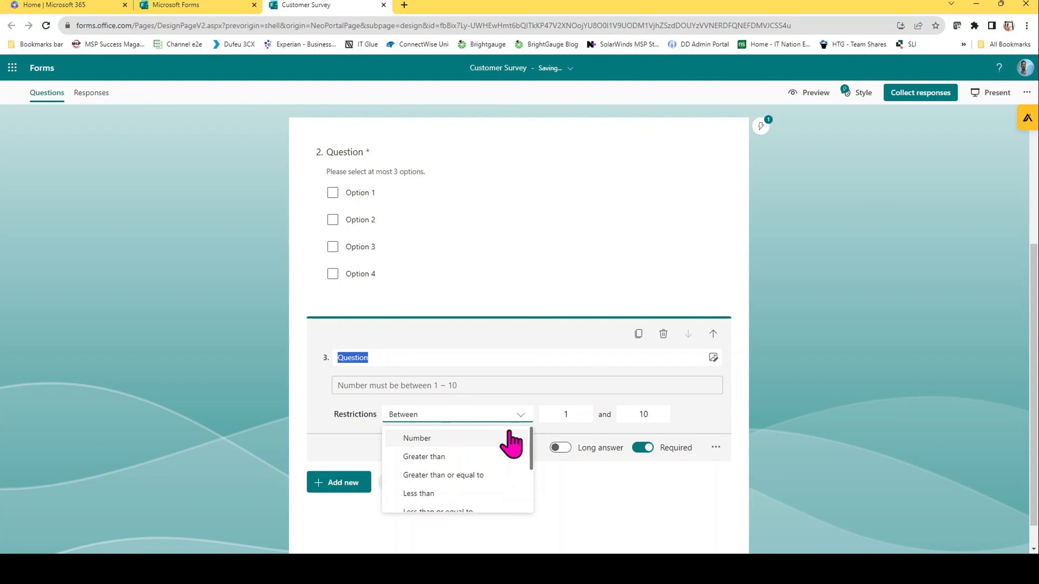
left_click(507, 439)
left_click(716, 448)
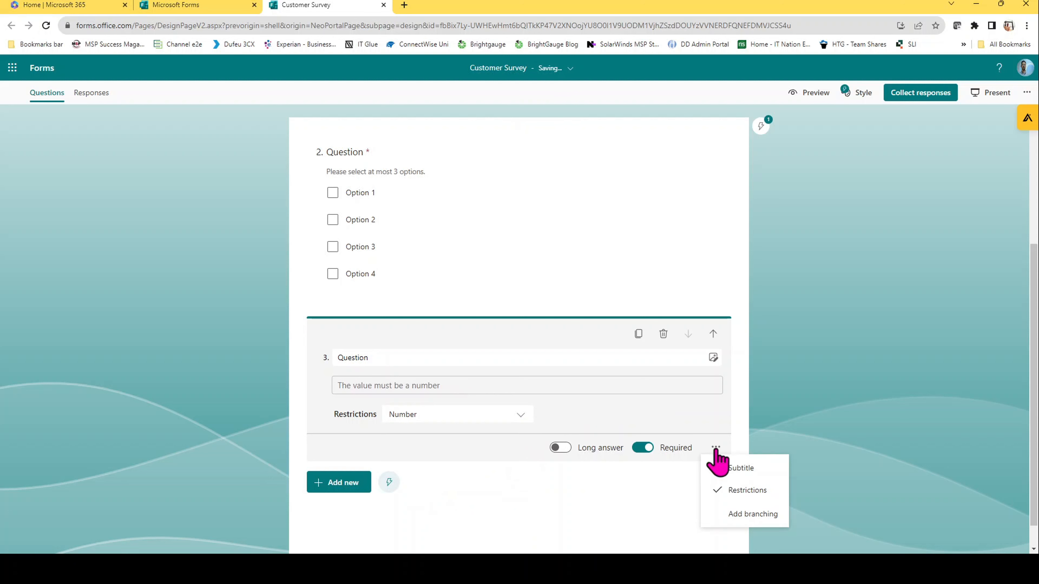
left_click(732, 490)
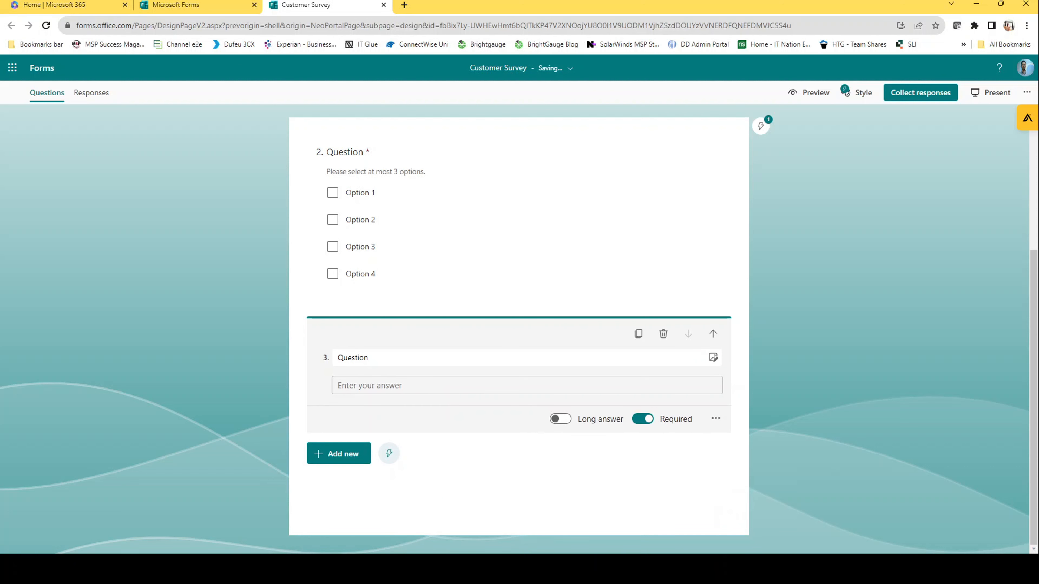
Step: Turn on Long answer for the Text question and make the question optional
scroll(518, 327, "up", 1)
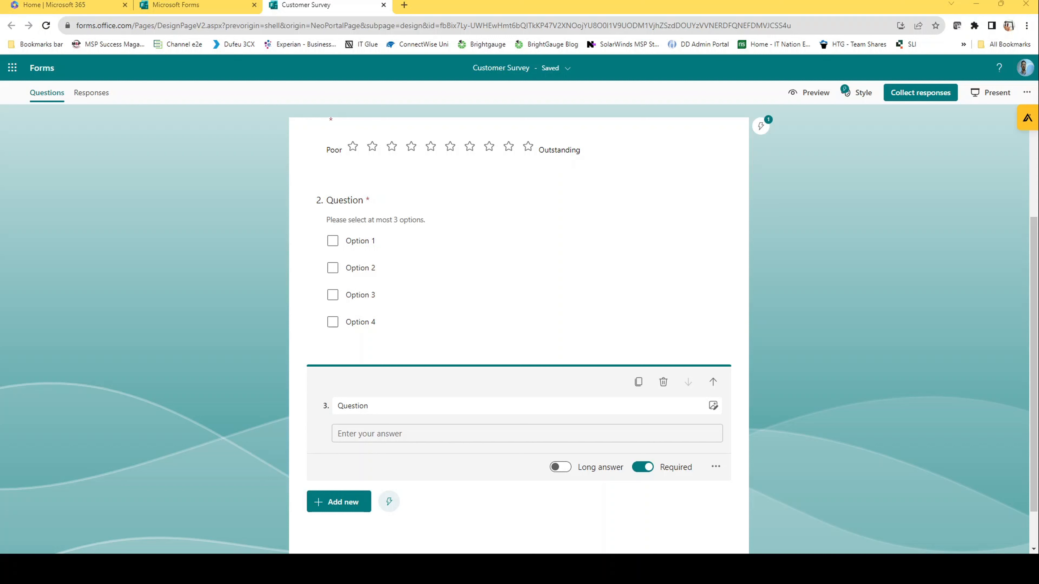
left_click(561, 468)
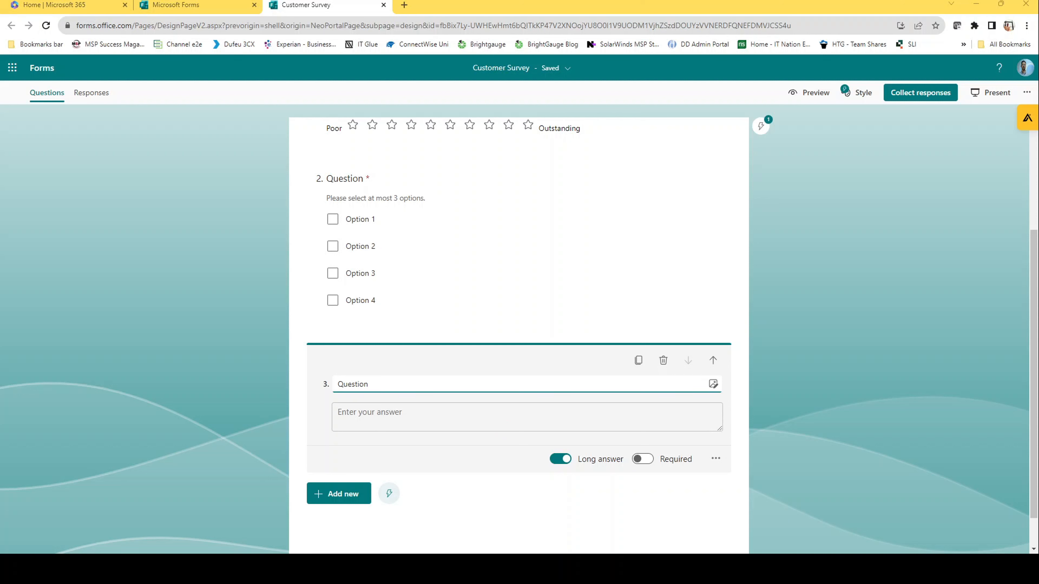
Step: View the image and video sources for adding media to the Text question, and leave without adding any
left_click(714, 385)
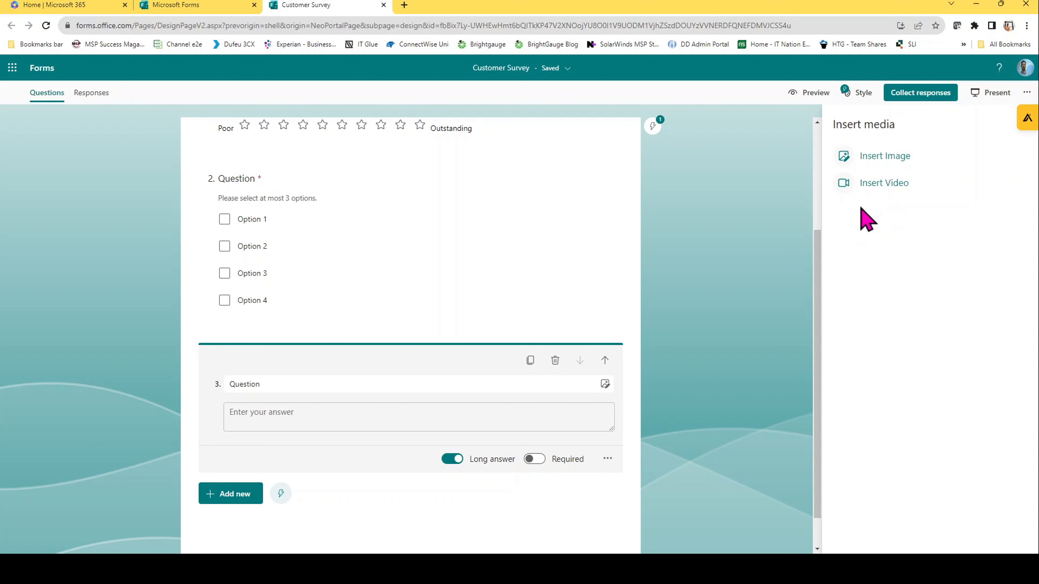
left_click(888, 160)
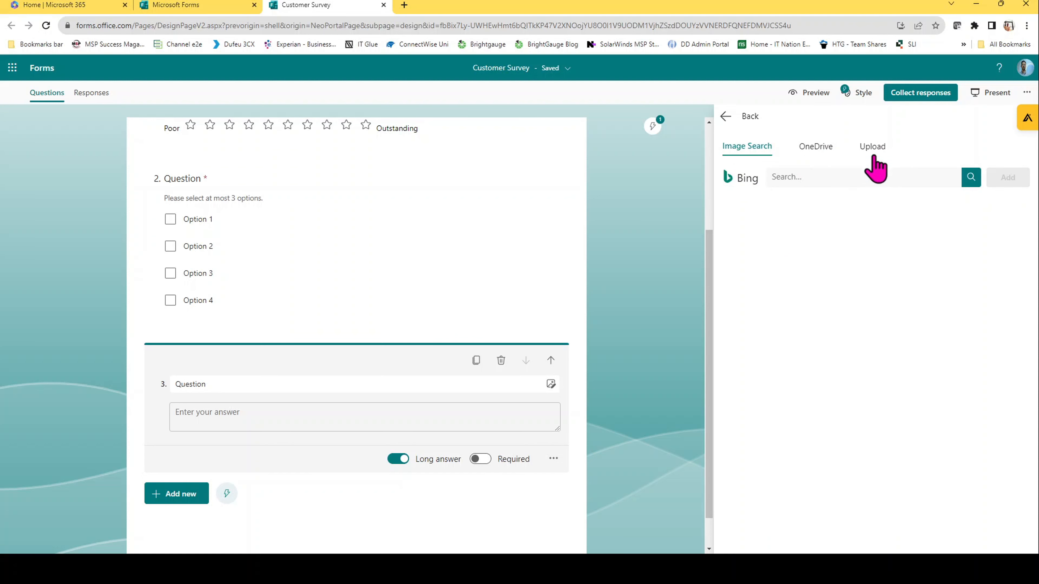
left_click(726, 116)
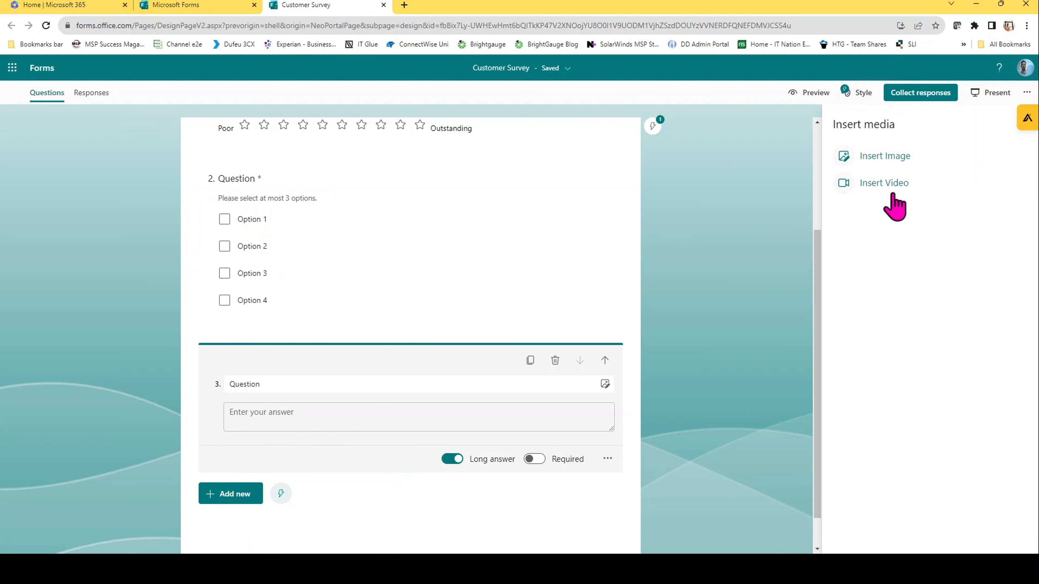
left_click(887, 185)
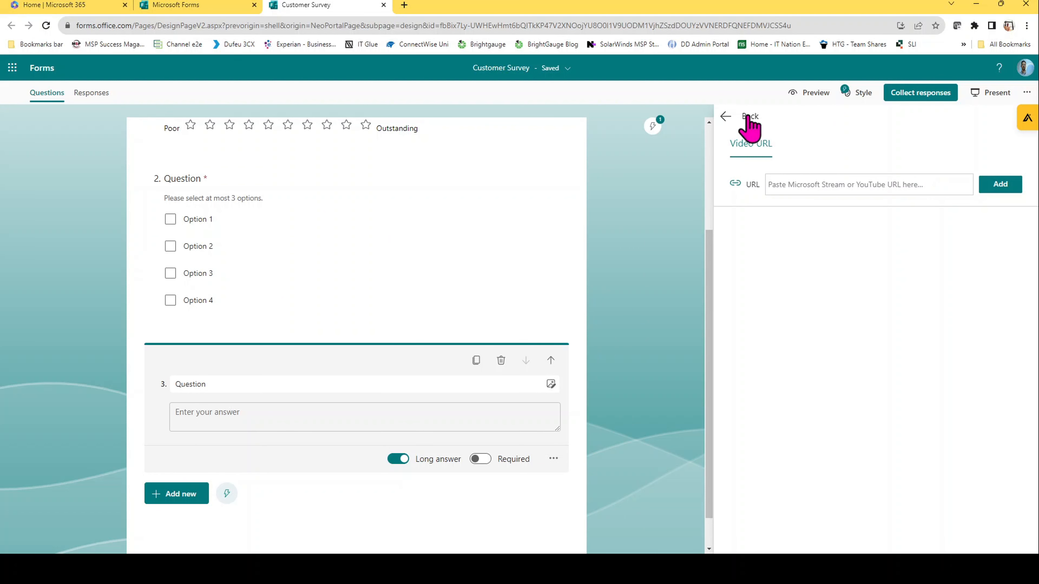
left_click(724, 119)
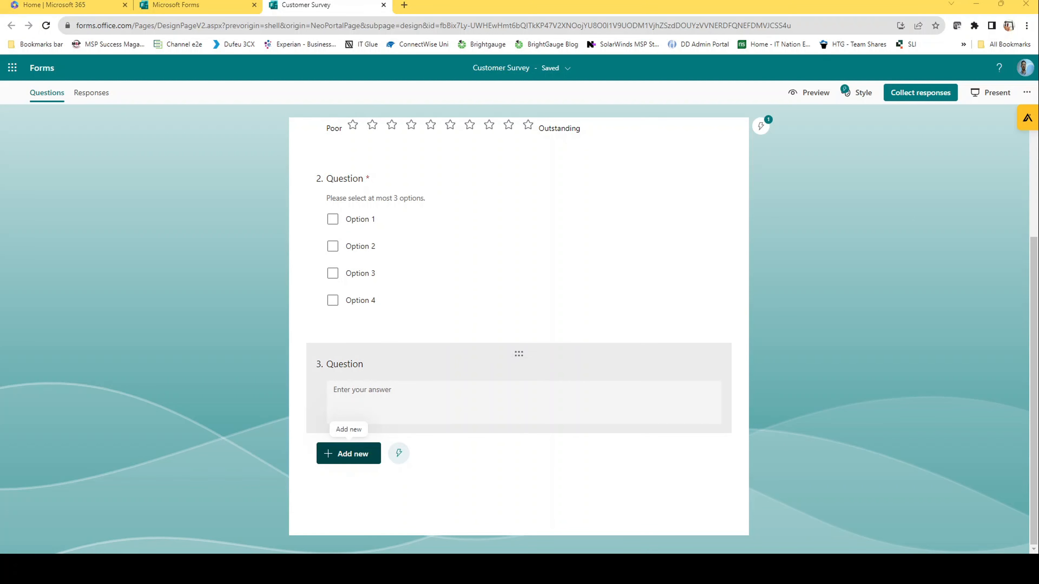
Step: Add a Date question and a Ranking question below the Text question
left_click(336, 454)
left_click(552, 454)
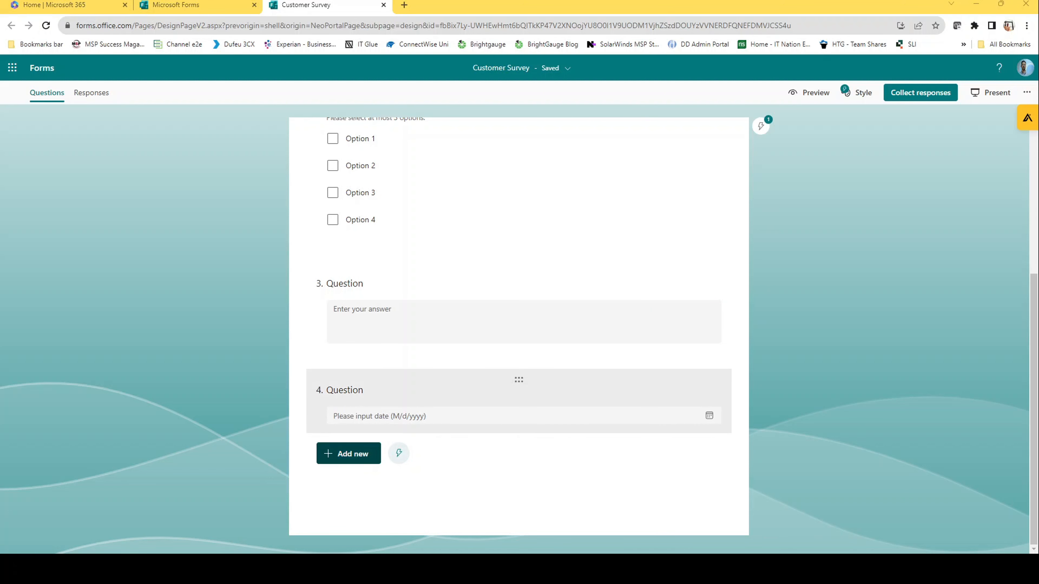
left_click(348, 453)
left_click(589, 456)
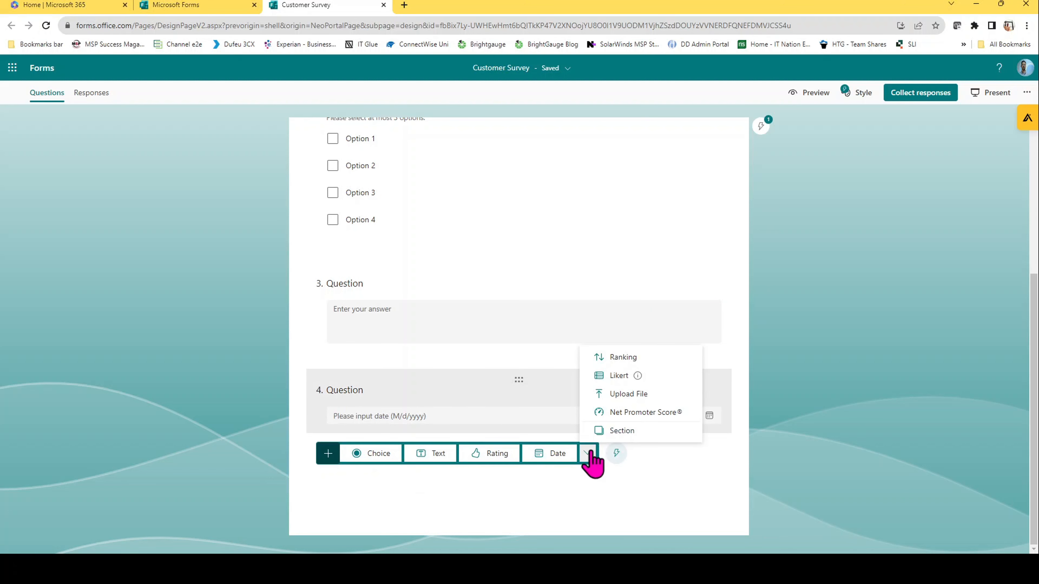
left_click(627, 372)
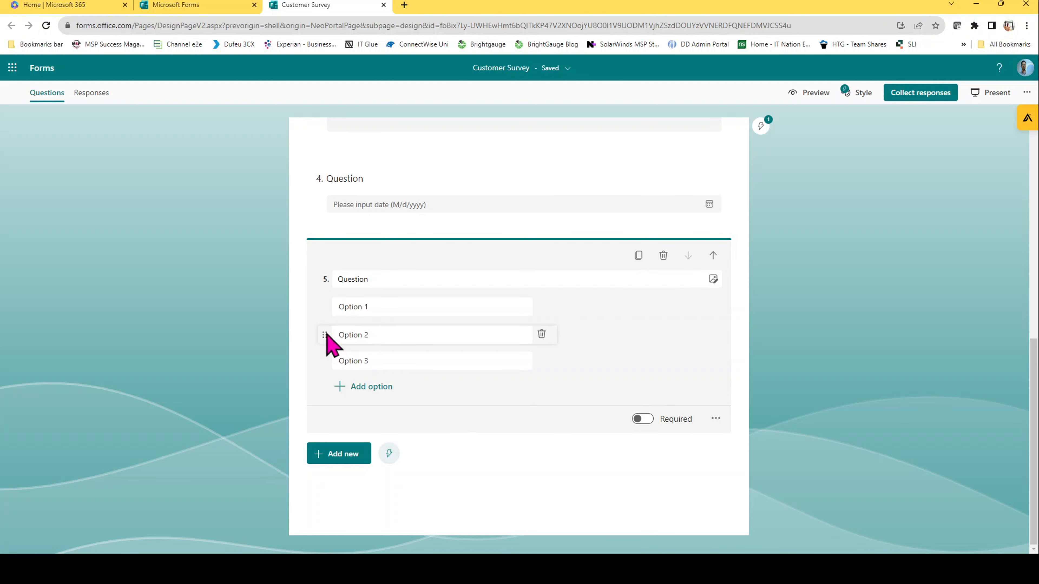
Step: Try reordering the Ranking question's answer options and return them to their original order
left_click_drag(327, 333, 332, 383)
left_click_drag(327, 308, 341, 385)
mouse_move(327, 307)
left_mouse_down()
mouse_move(332, 347)
mouse_move(325, 313)
left_mouse_up()
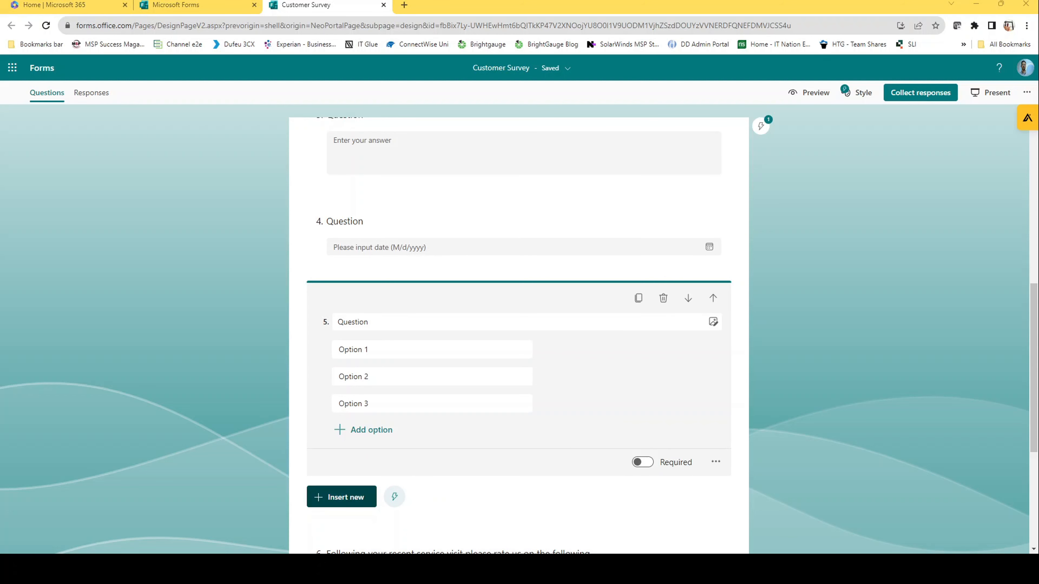
Step: Insert a Likert question between the Ranking question and the question about the recent service visit
left_click(325, 501)
left_click(578, 497)
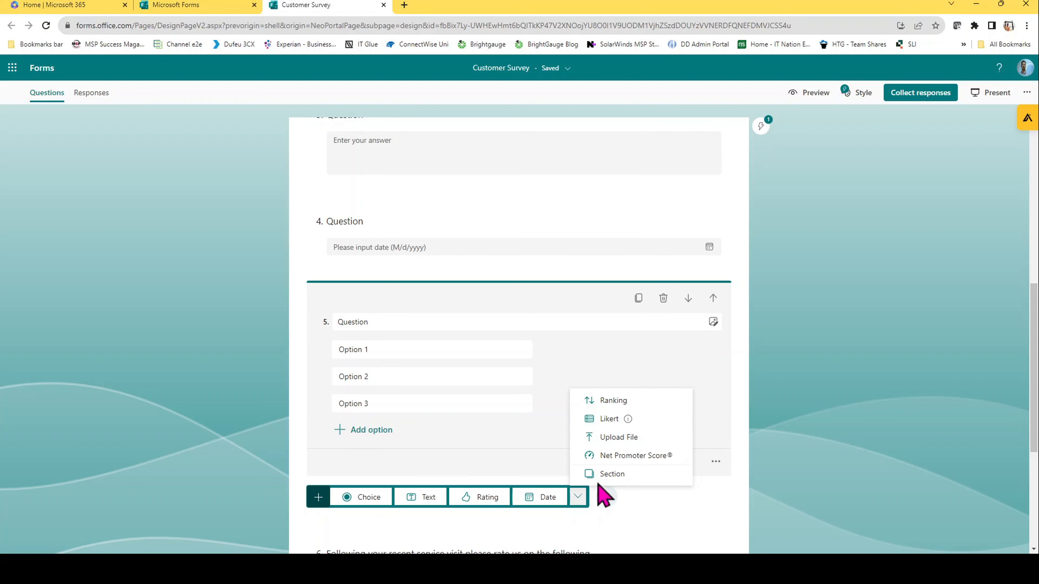
left_click(608, 424)
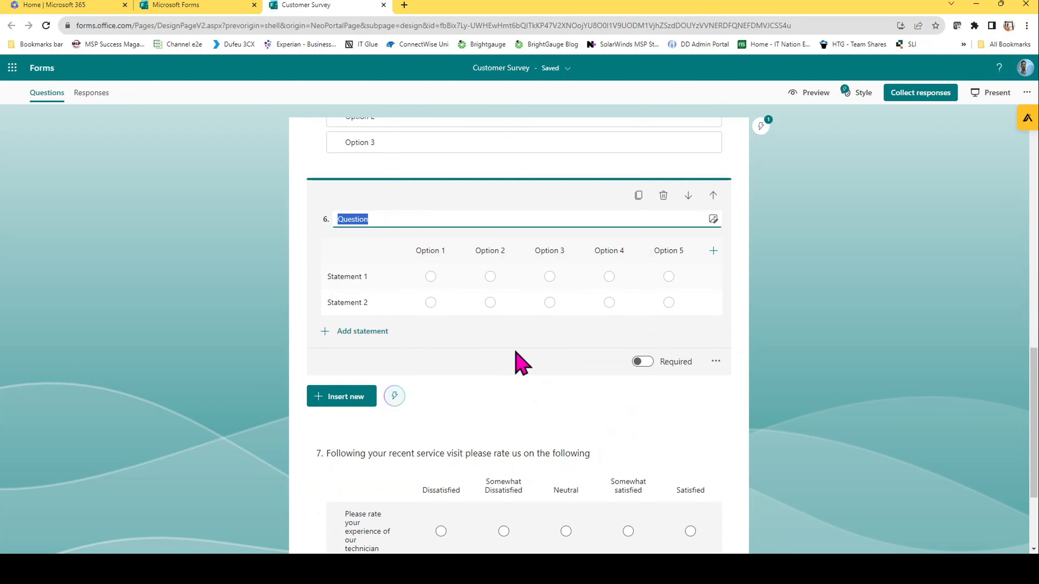
scroll(521, 363, "up", 1)
scroll(516, 353, "up", 1)
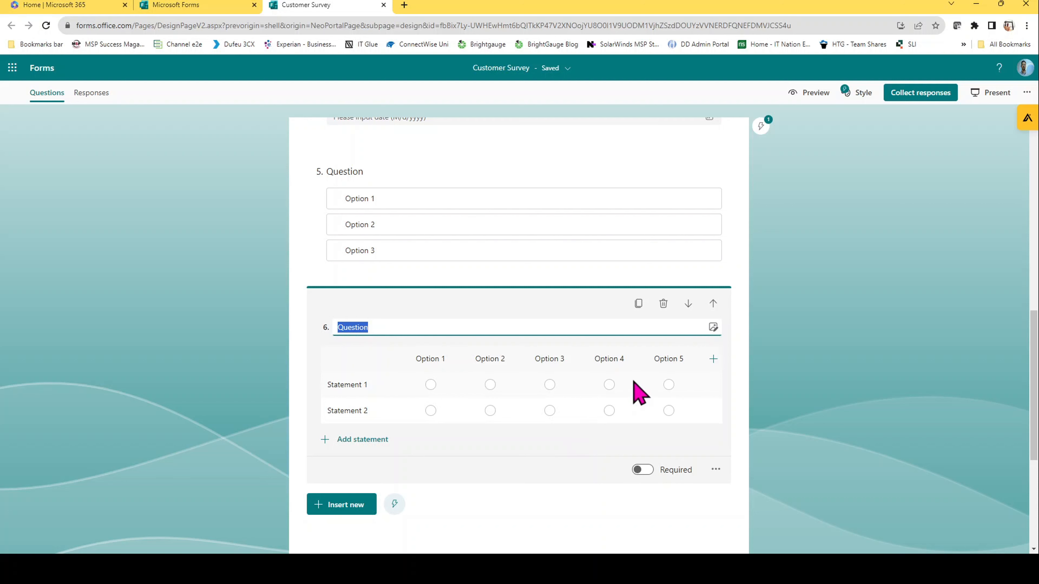
scroll(771, 400, "down", 5)
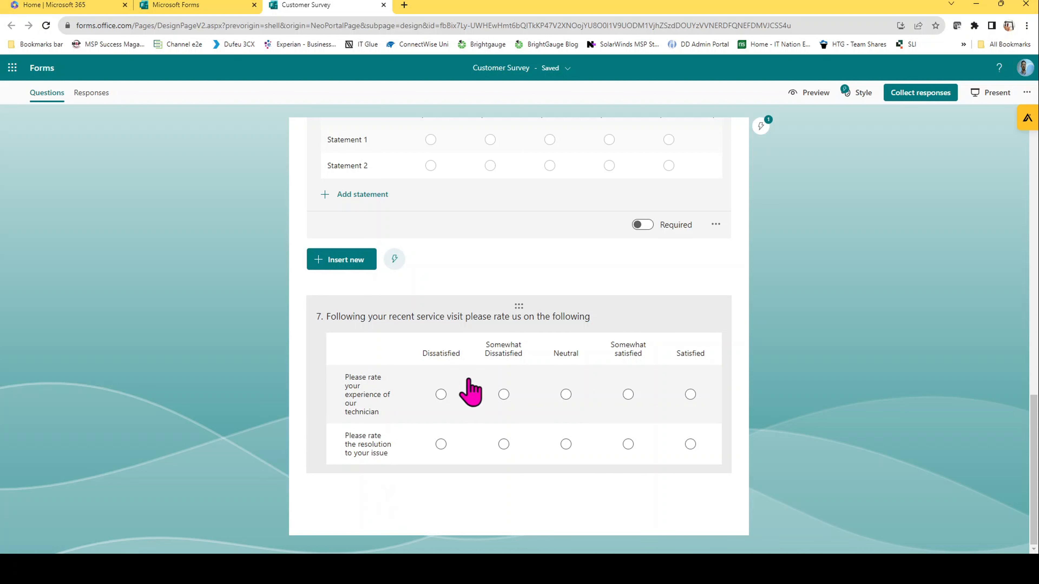
Step: Try adding a third statement to the recent service visit question, and delete it again
left_click(680, 334)
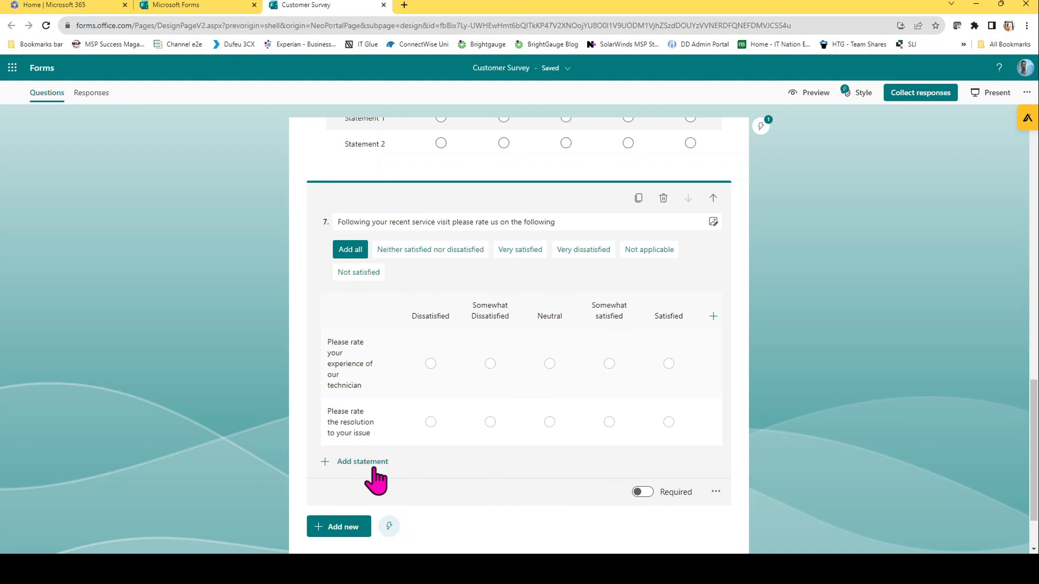
left_click(366, 462)
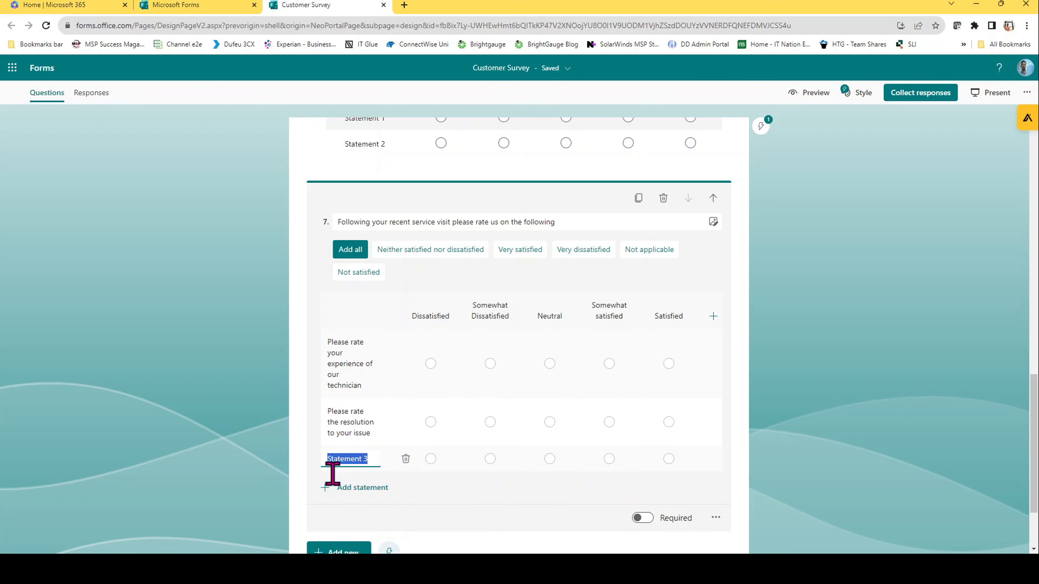
left_click(405, 457)
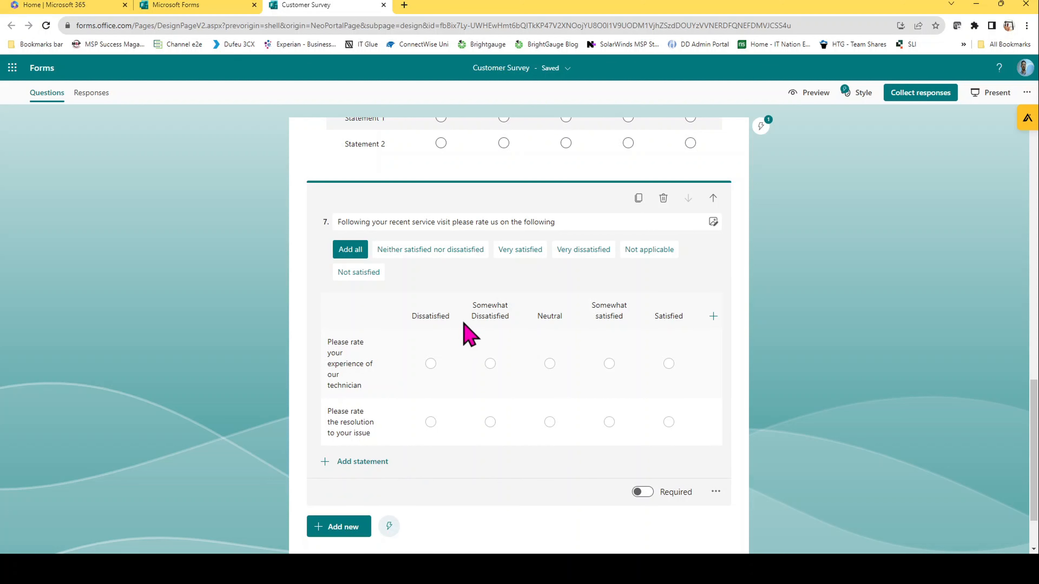
Step: Add an Upload File question at the end of the survey, below the recent service visit question
scroll(556, 425, "down", 2)
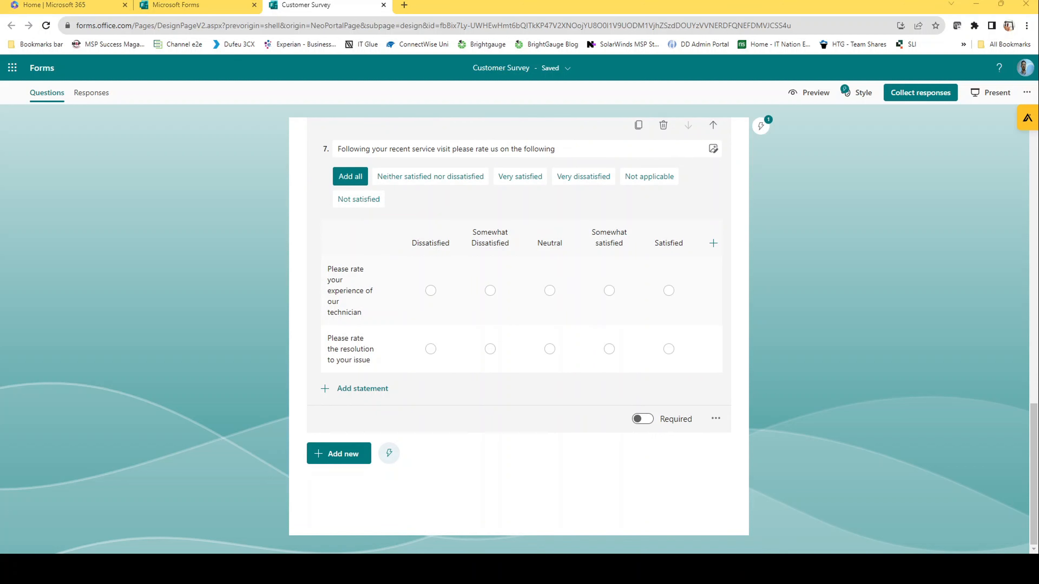
left_click(327, 455)
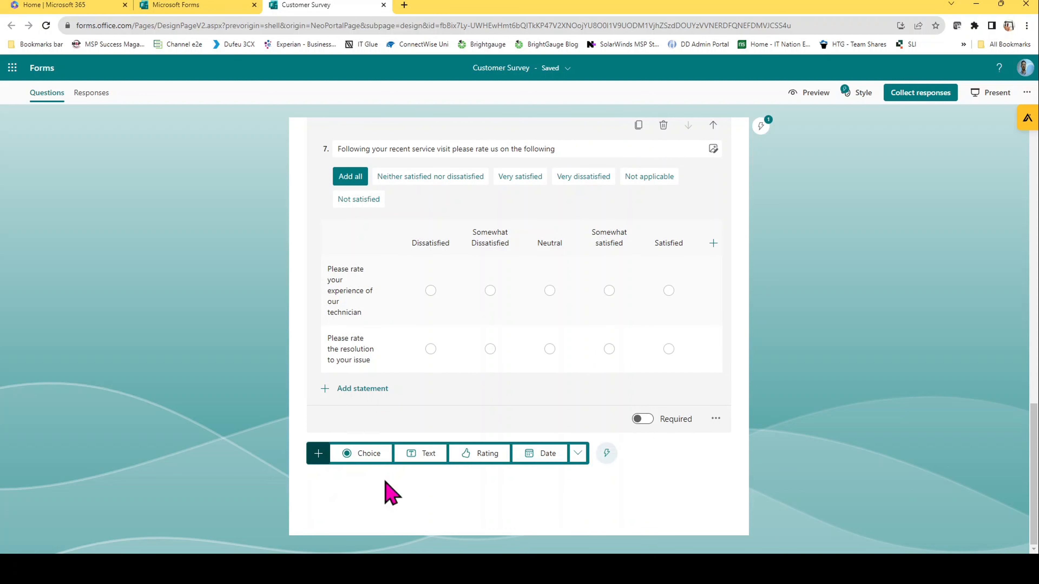
left_click(577, 455)
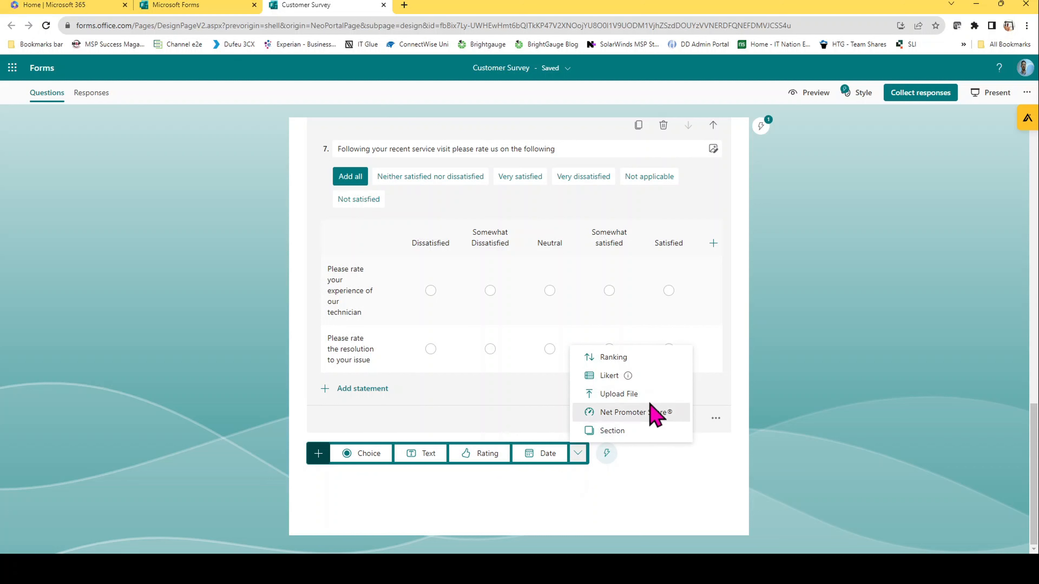
left_click(624, 396)
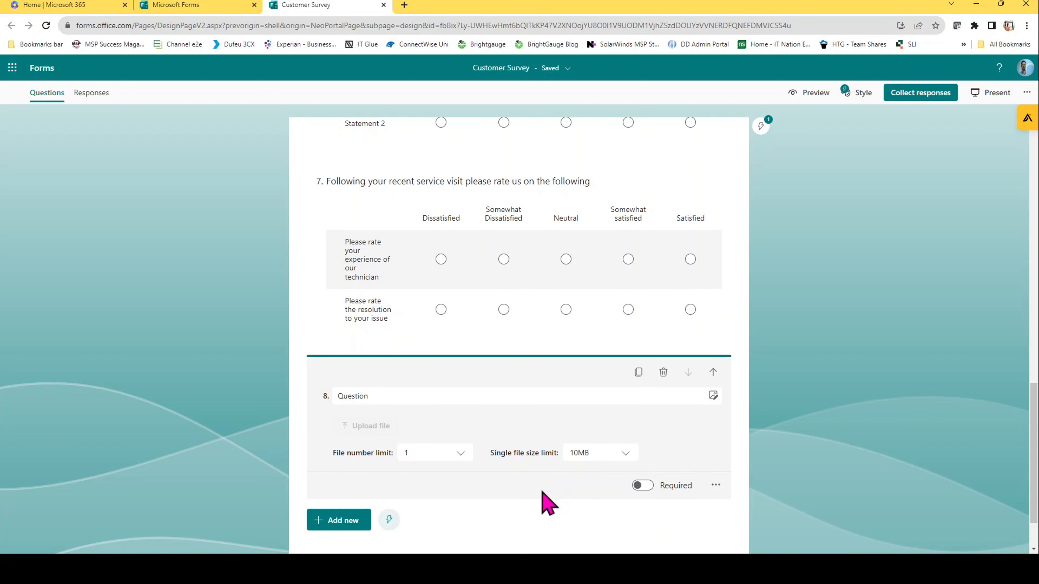
Step: View the file number limit and single file size limit choices of the file upload question without changing them
left_click(461, 454)
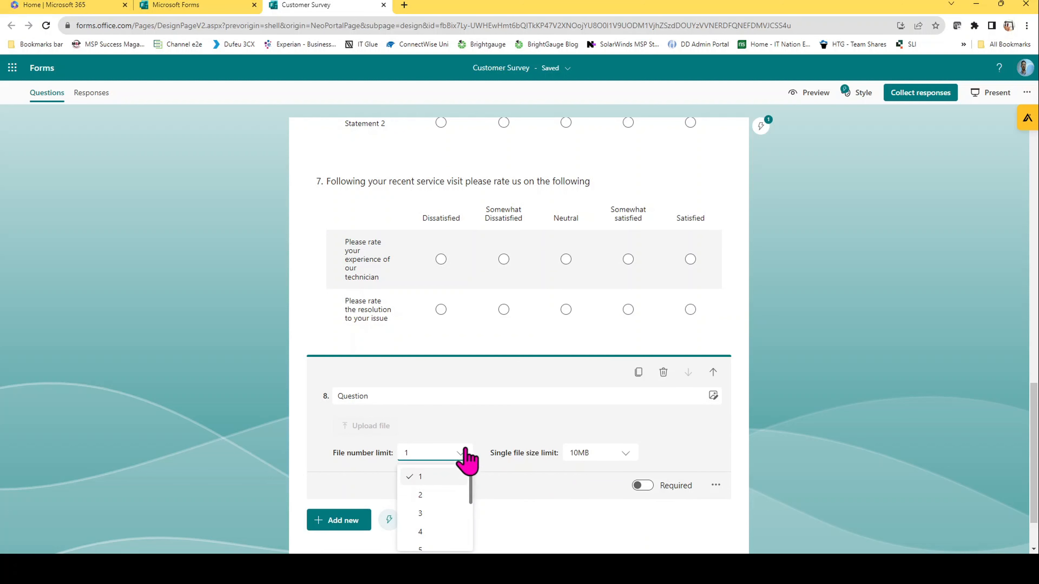
scroll(452, 494, "down", 2)
scroll(491, 450, "down", 2)
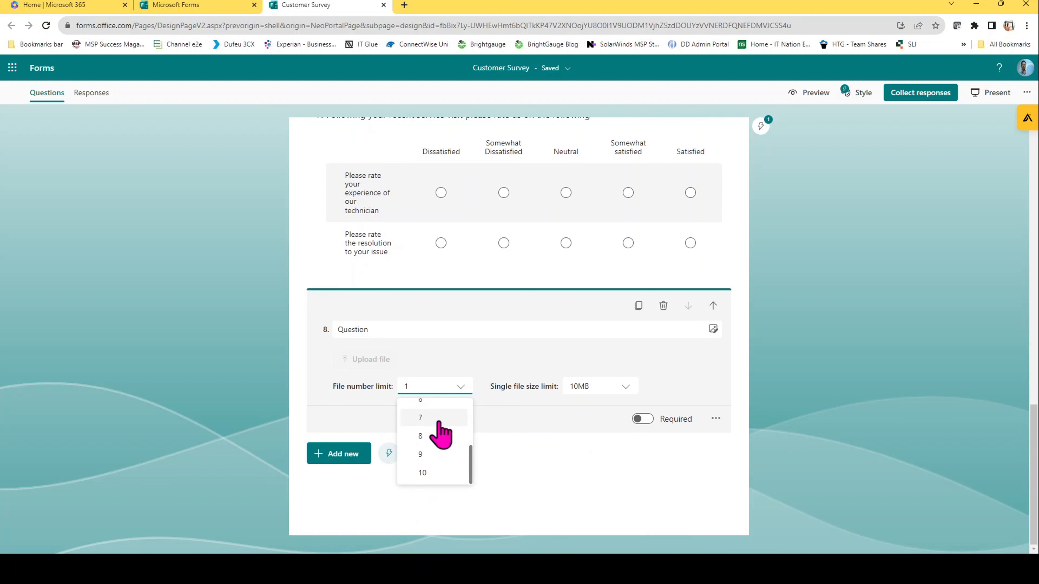
scroll(436, 429, "down", 2)
left_click(549, 434)
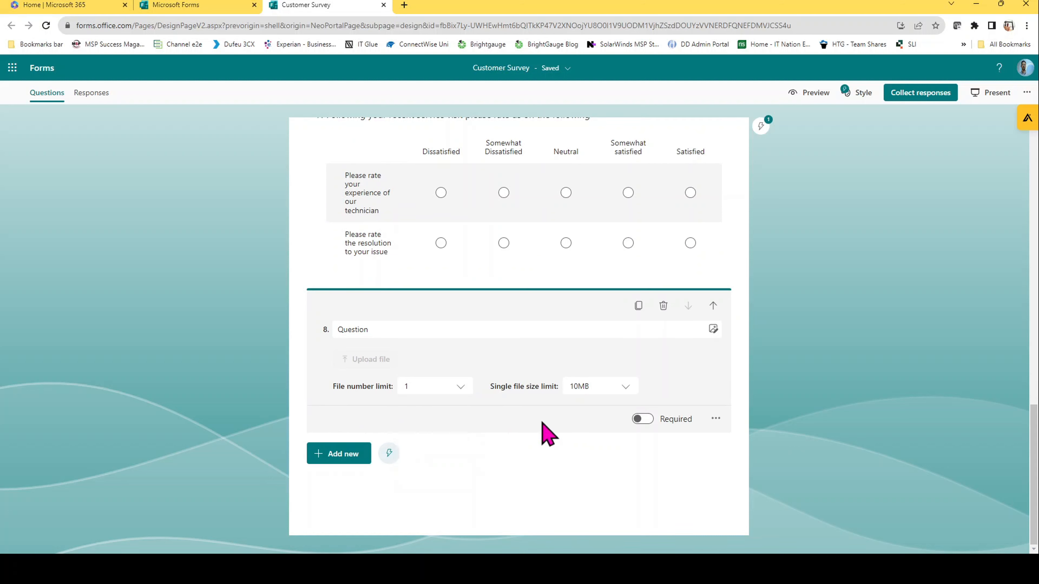
left_click(622, 389)
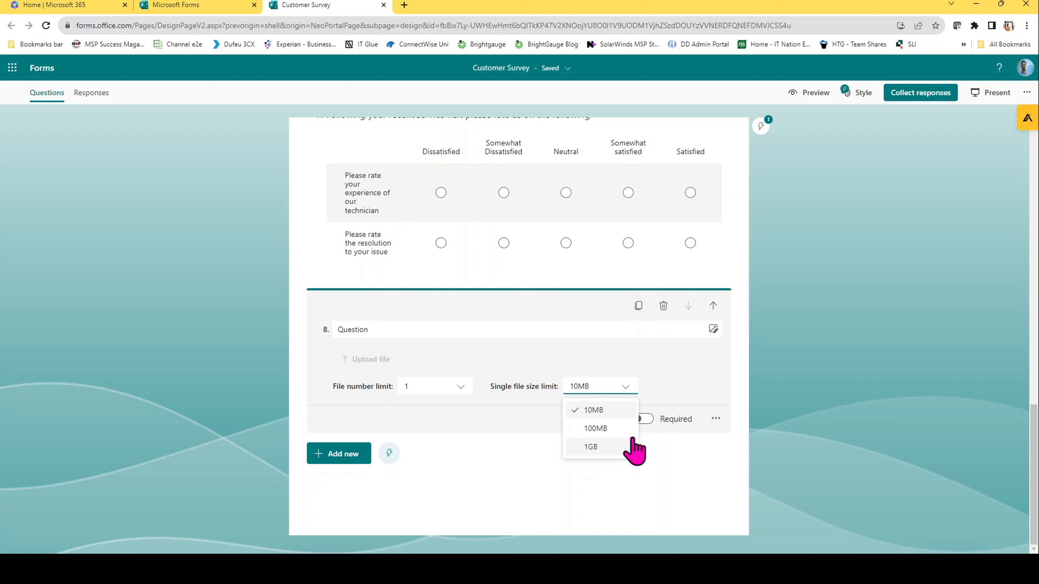
left_click(895, 346)
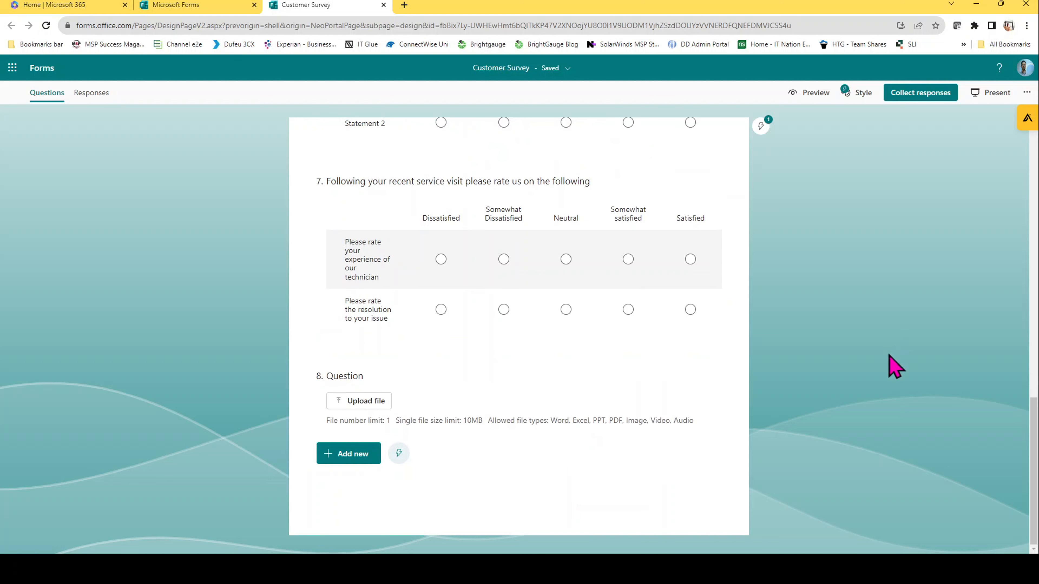
left_click(700, 410)
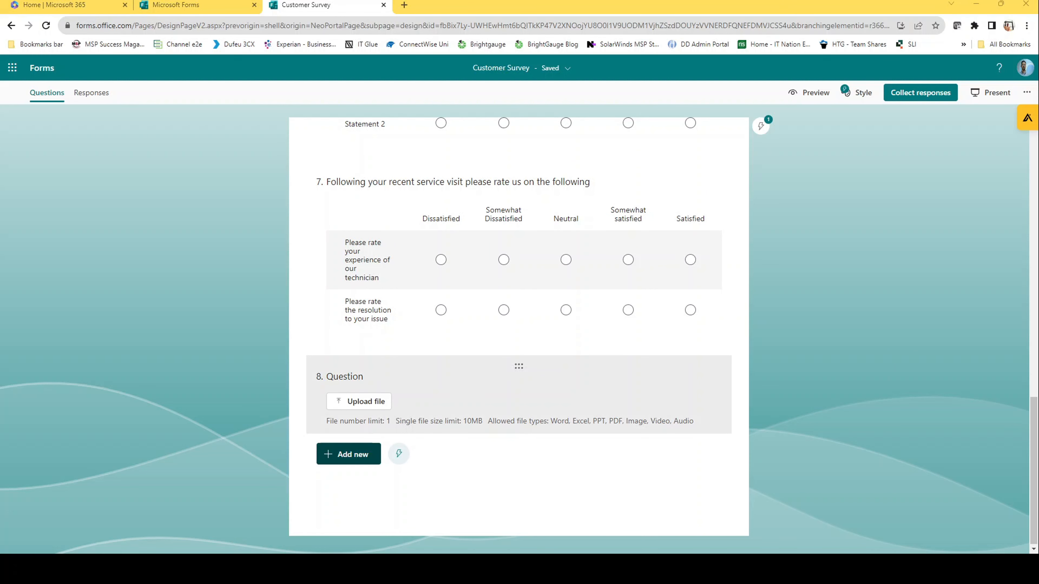
Step: Add a Choice question below the file upload question with the answer options Yes and No
left_click(343, 454)
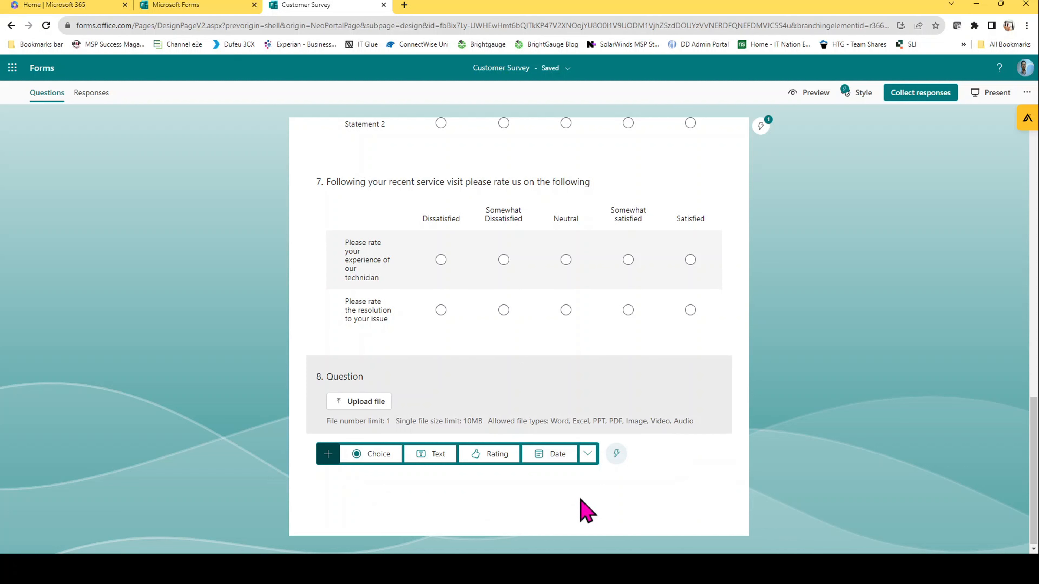
left_click(370, 455)
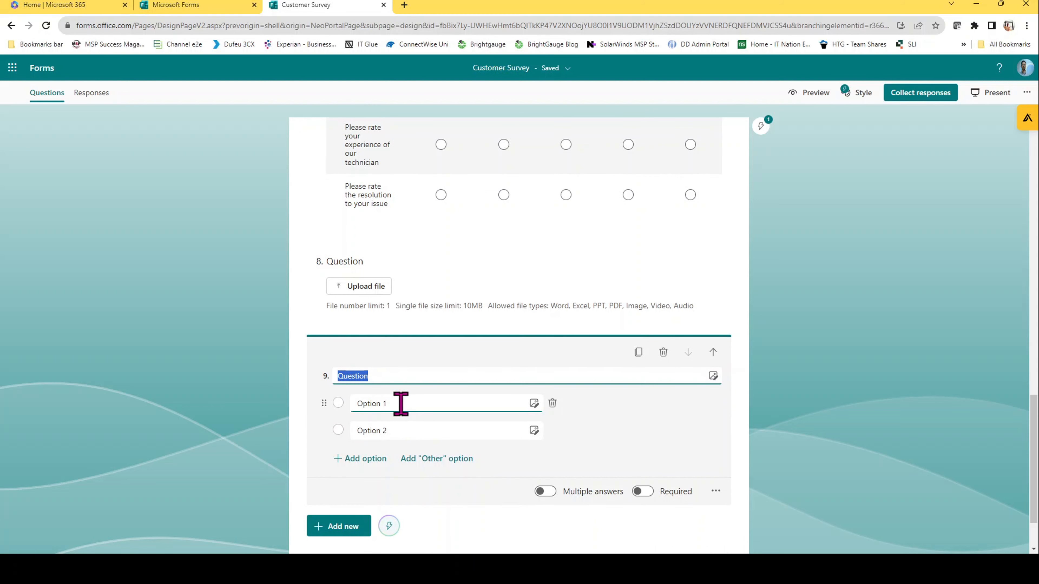
left_click(411, 404)
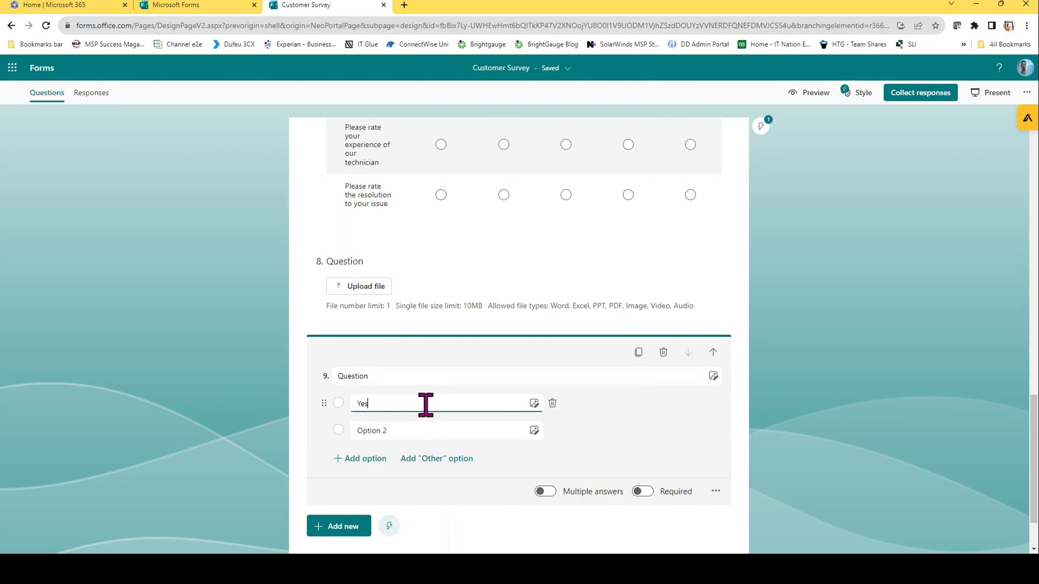
left_click(429, 427)
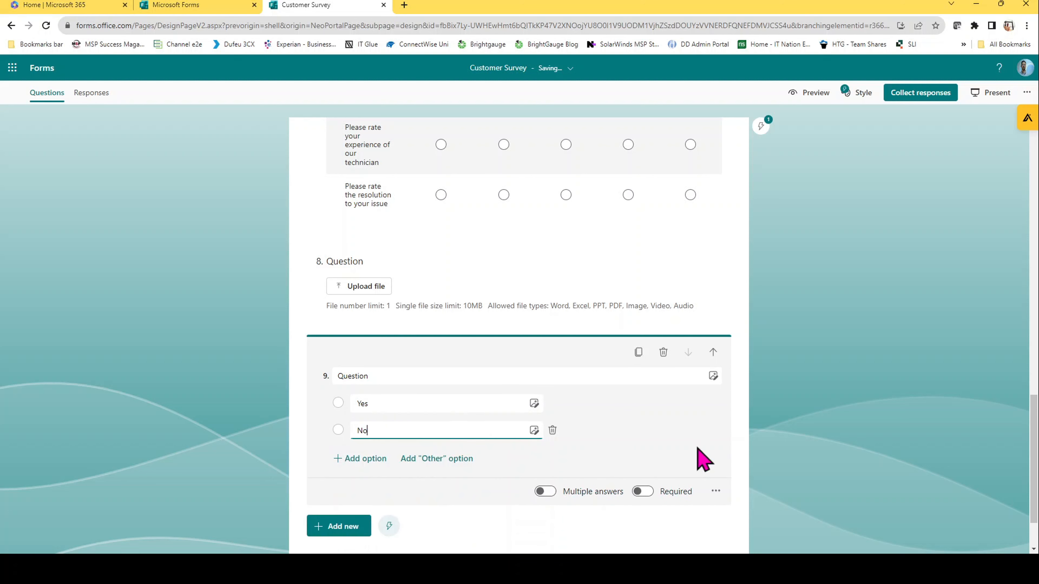
Step: Move the Yes/No question up to position 4, directly between the Text question and the Date question
left_click(714, 352)
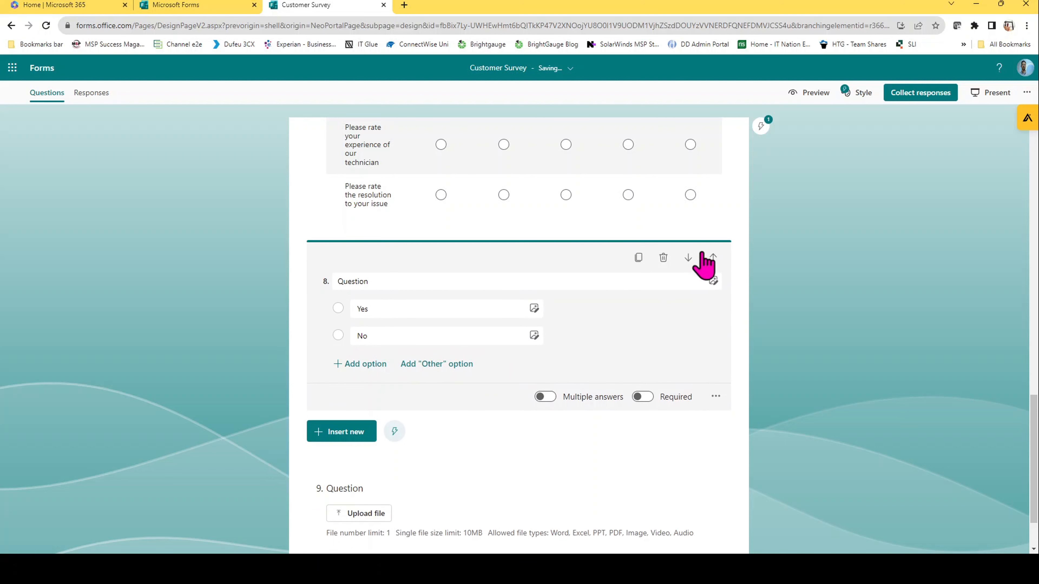
left_click(714, 260)
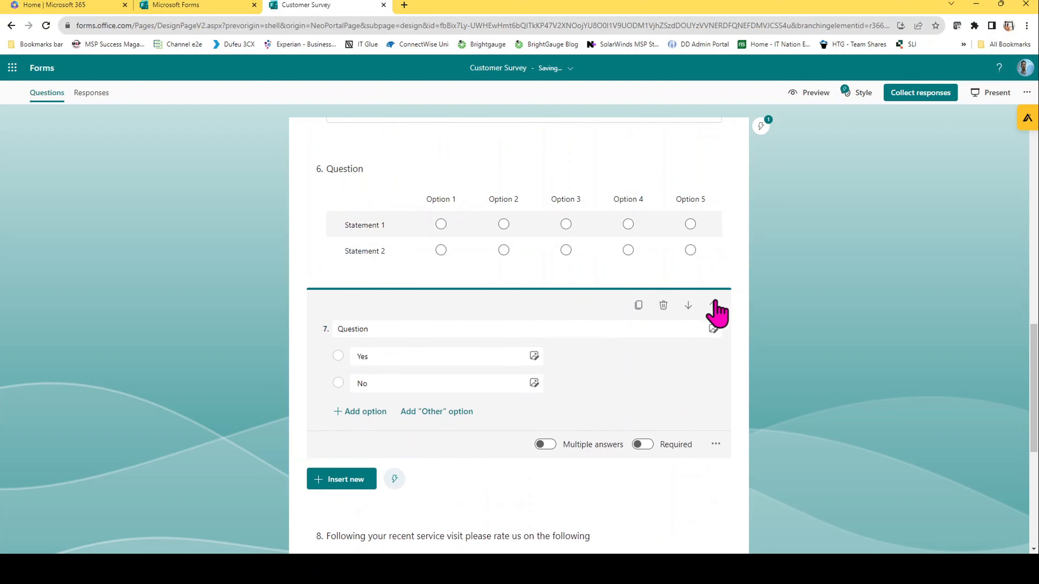
left_click(713, 305)
left_click(713, 272)
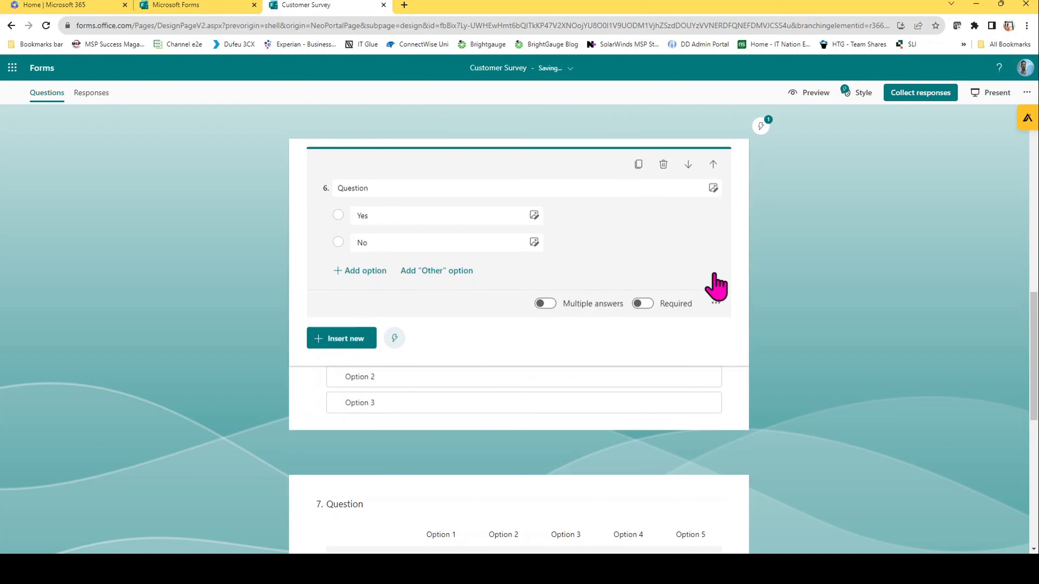
left_click(713, 255)
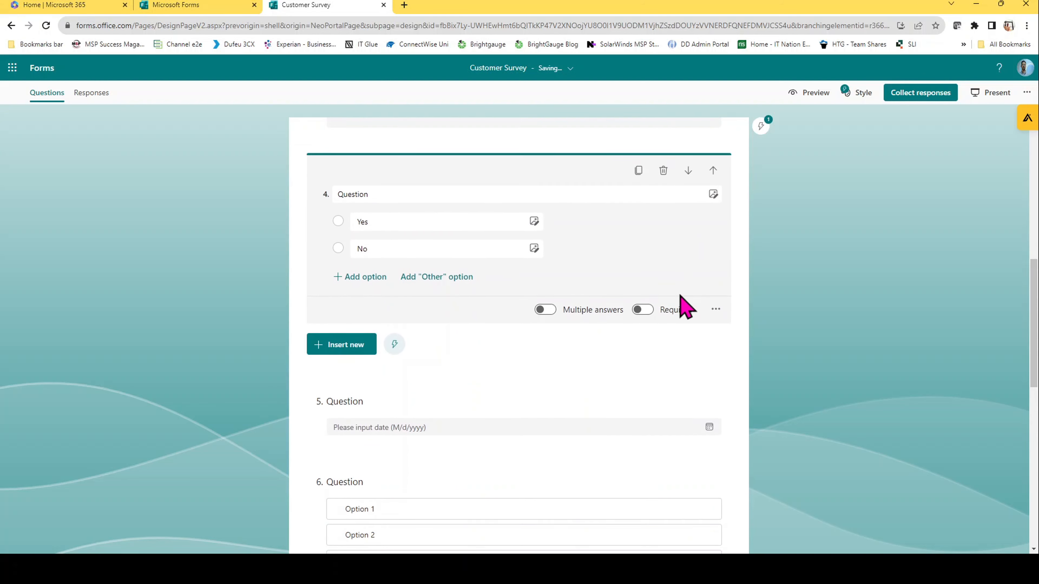
Step: Add branching to the Yes/No question and make the Yes answer go to question 5
scroll(688, 305, "down", 1)
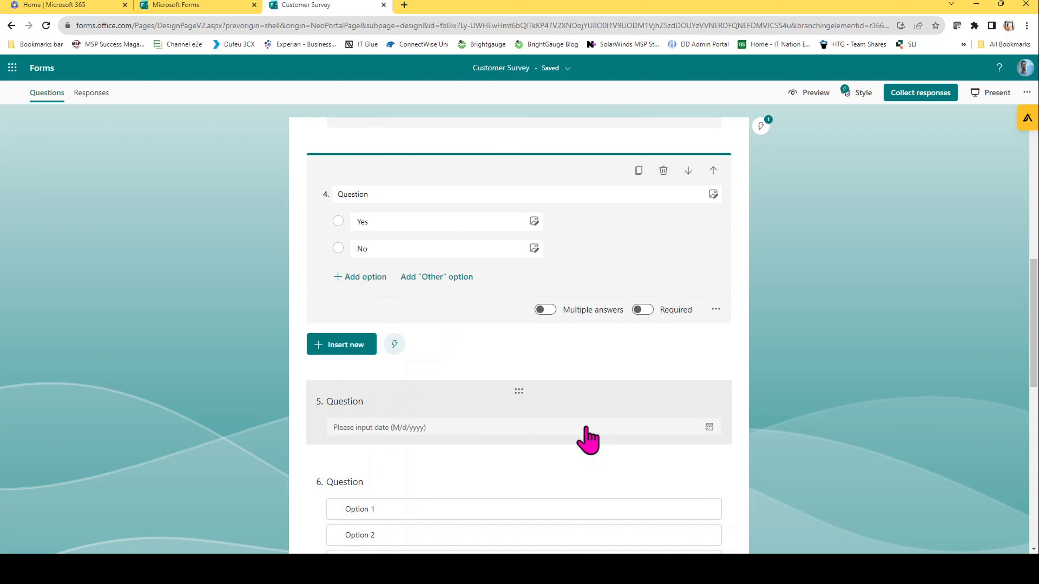
left_click(716, 310)
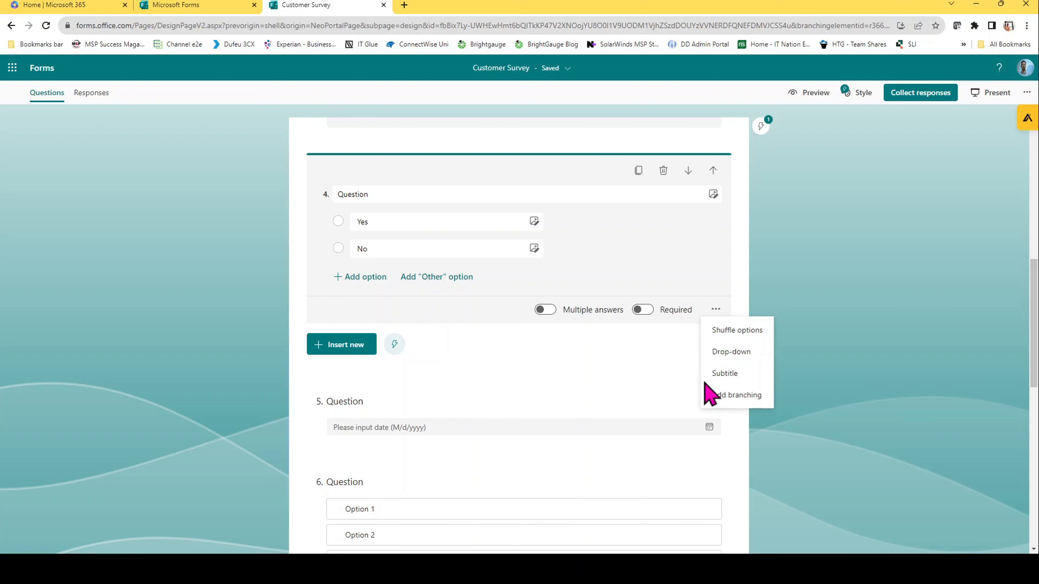
left_click(733, 399)
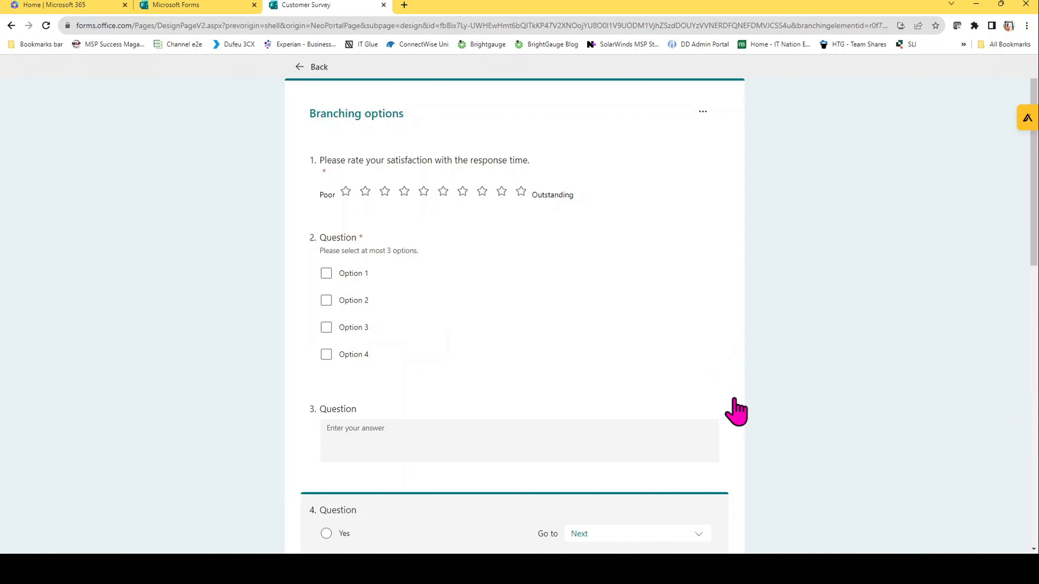
scroll(740, 311, "down", 2)
scroll(740, 311, "down", 4)
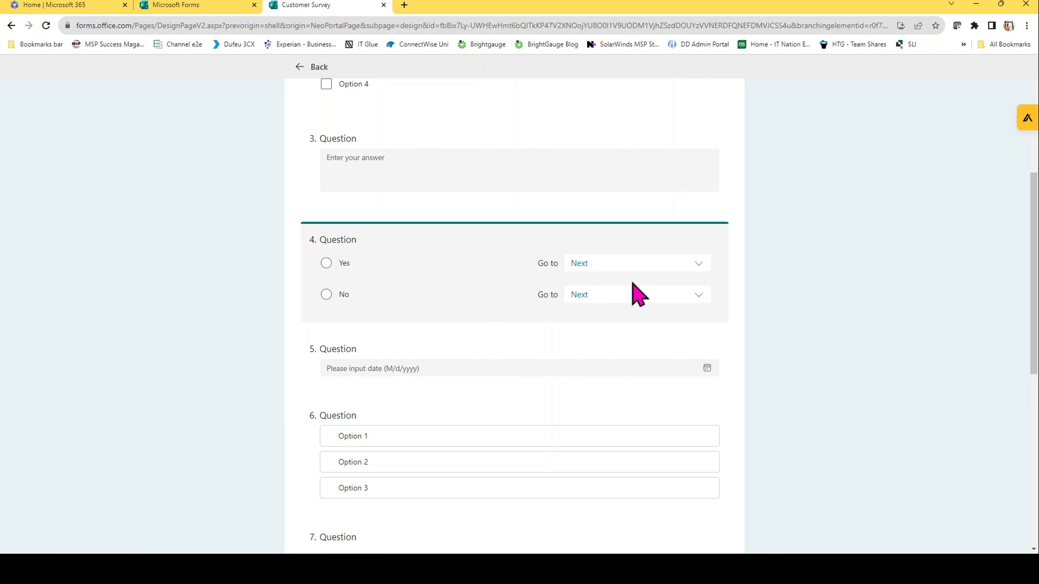
left_click(696, 265)
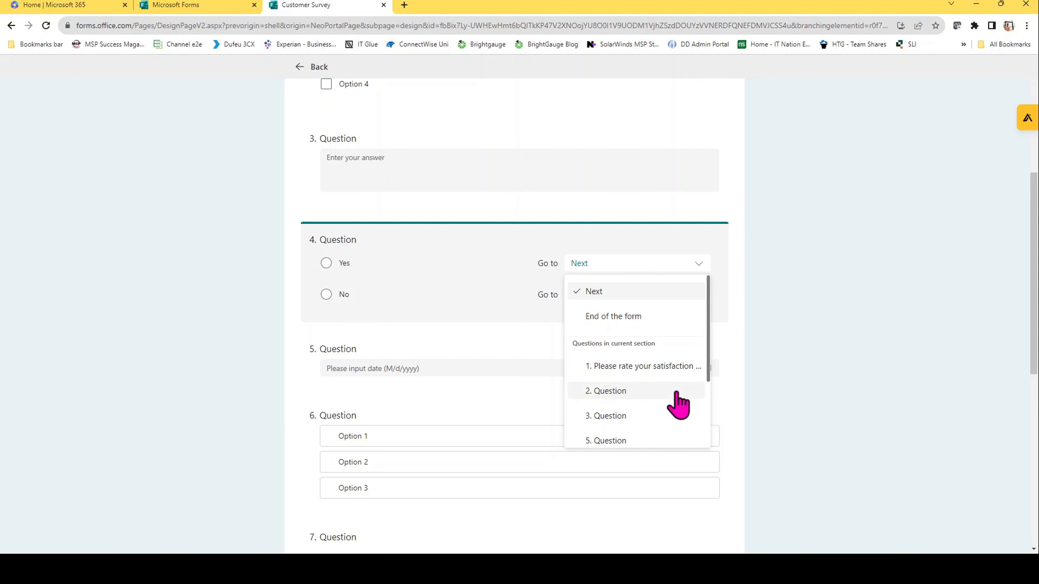
scroll(677, 404, "down", 2)
scroll(678, 403, "up", 2)
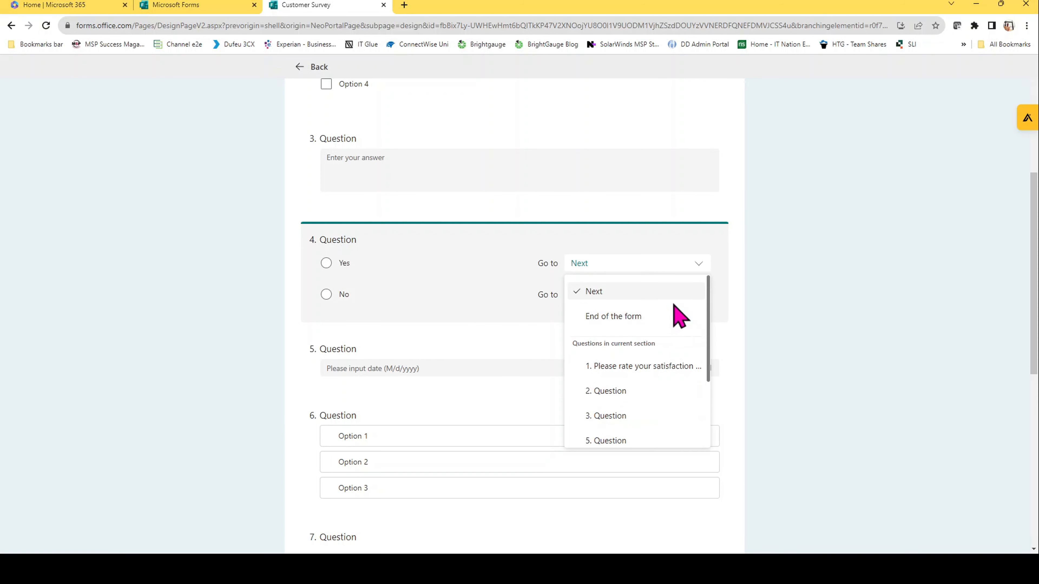
scroll(675, 313, "down", 1)
scroll(675, 312, "up", 1)
scroll(658, 352, "down", 1)
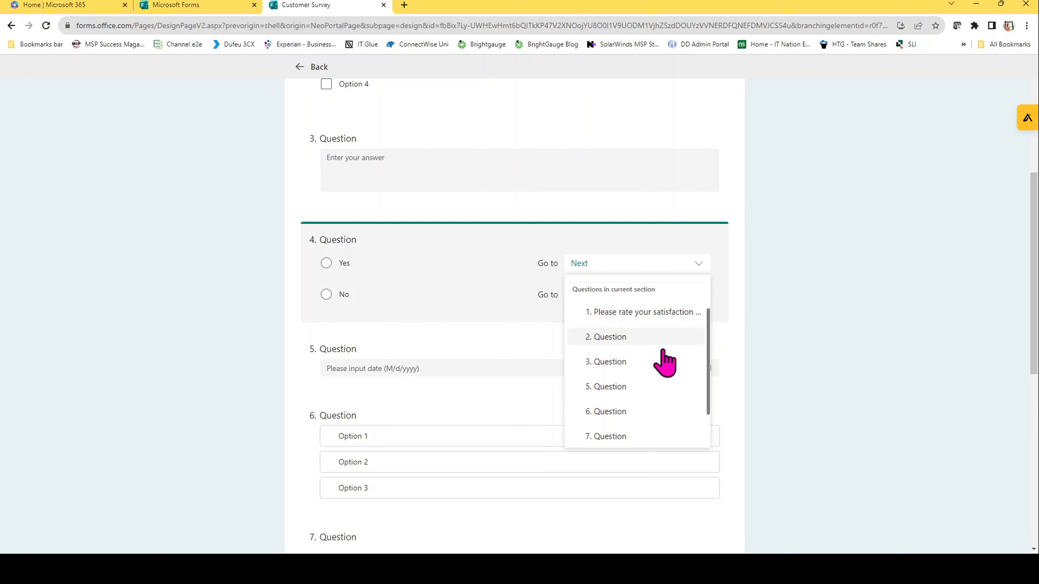
left_click(613, 386)
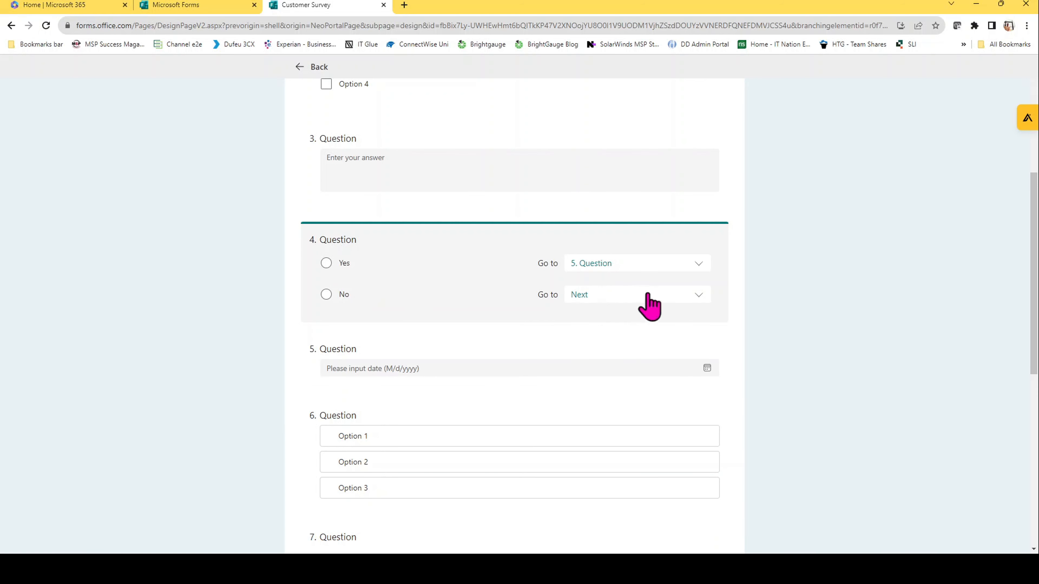
left_click(645, 269)
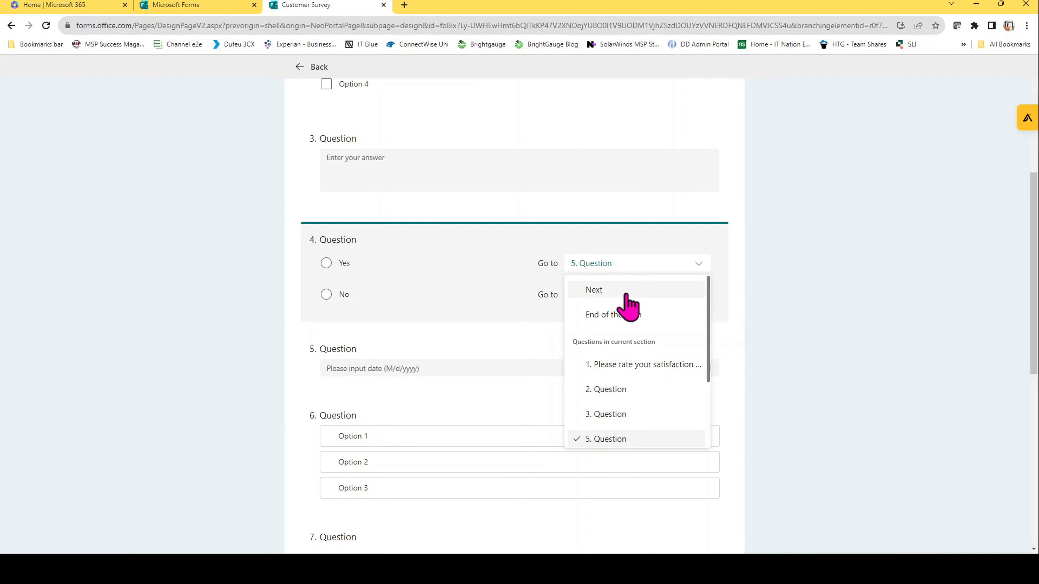
left_click(671, 264)
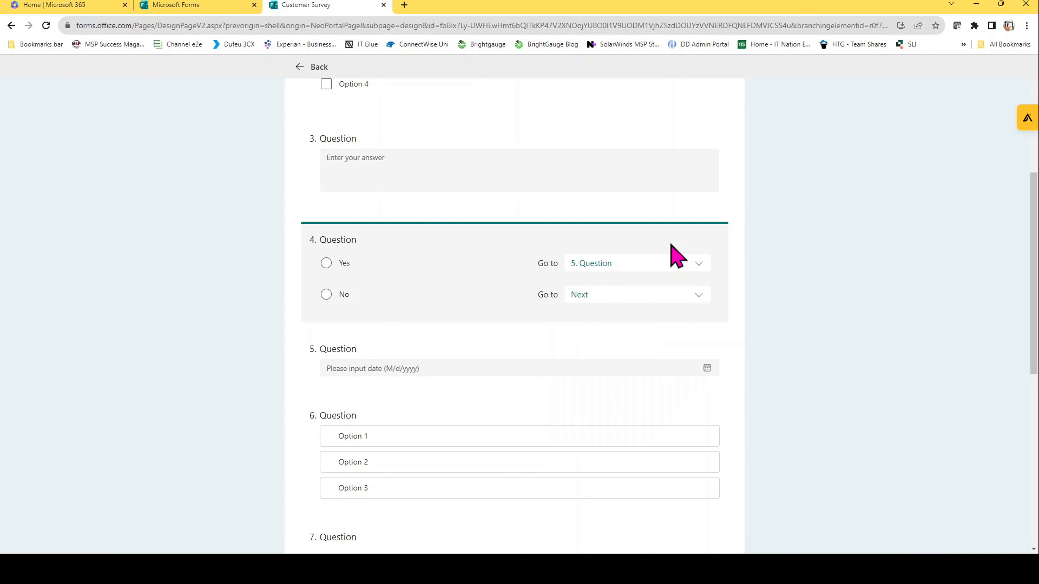
Step: Make the No answer of question 4 go to question 9, and return from the branching options to the form editor
left_click(645, 296)
scroll(670, 378, "down", 3)
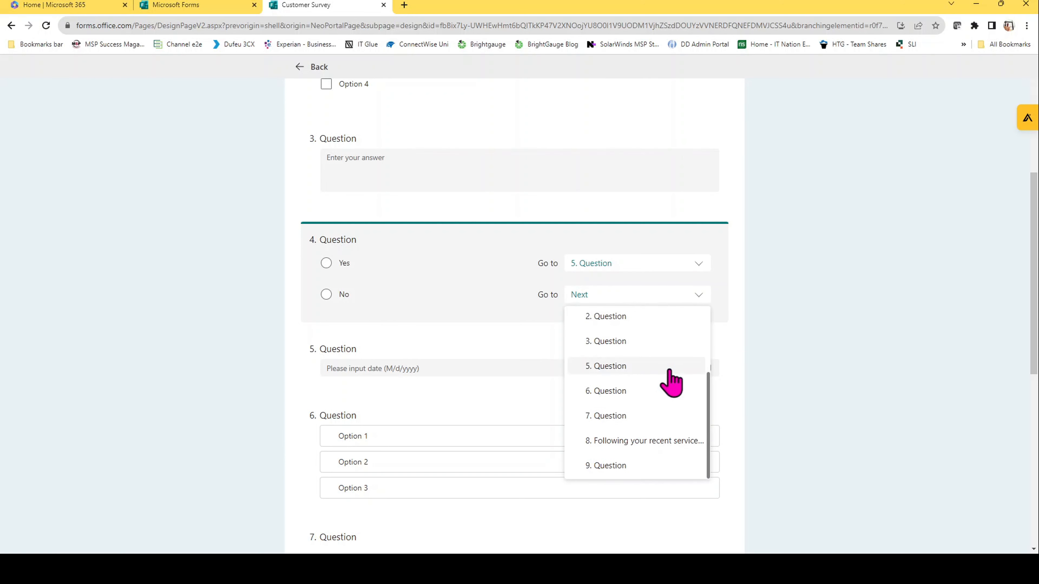
left_click(647, 465)
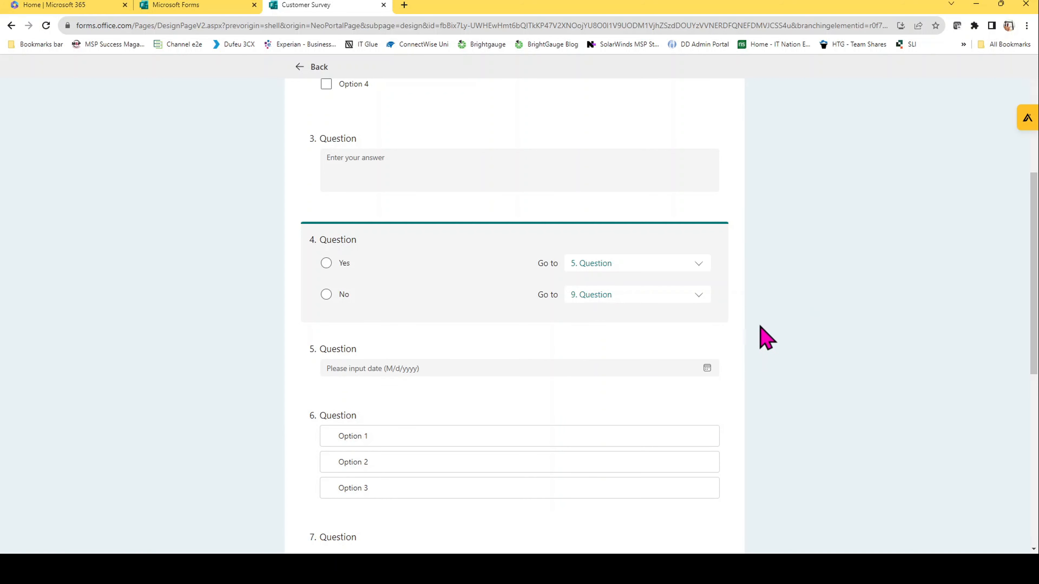
scroll(766, 337, "down", 3)
scroll(765, 338, "up", 8)
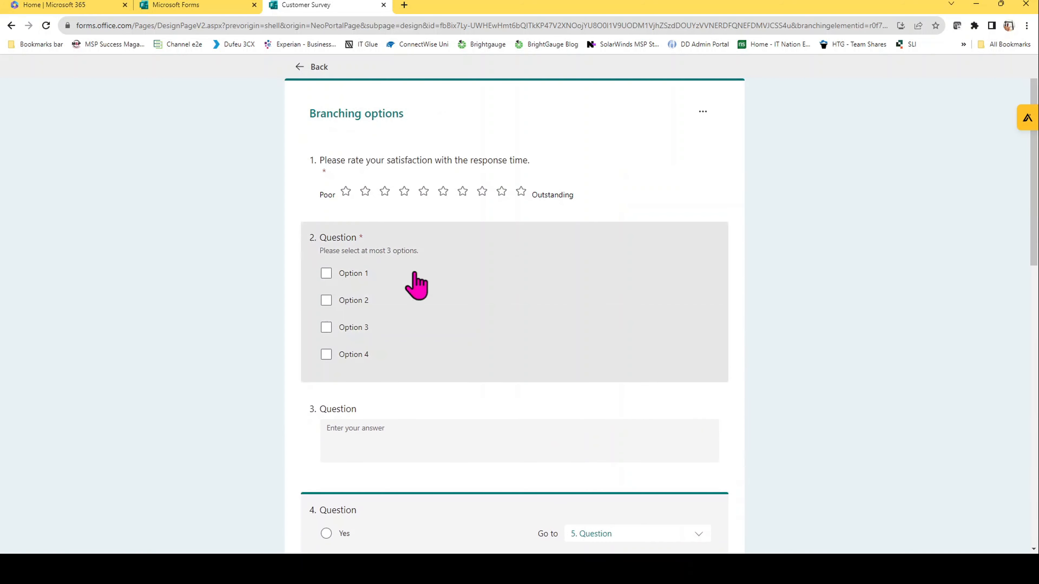
left_click(306, 67)
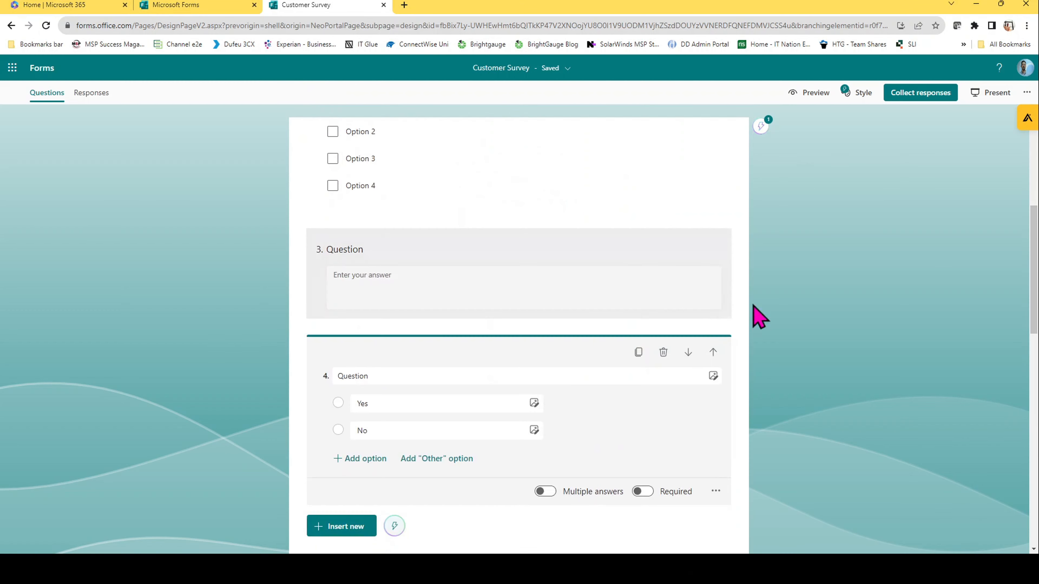
Step: Add a new section at the end of the form, below the file upload question
scroll(795, 315, "down", 15)
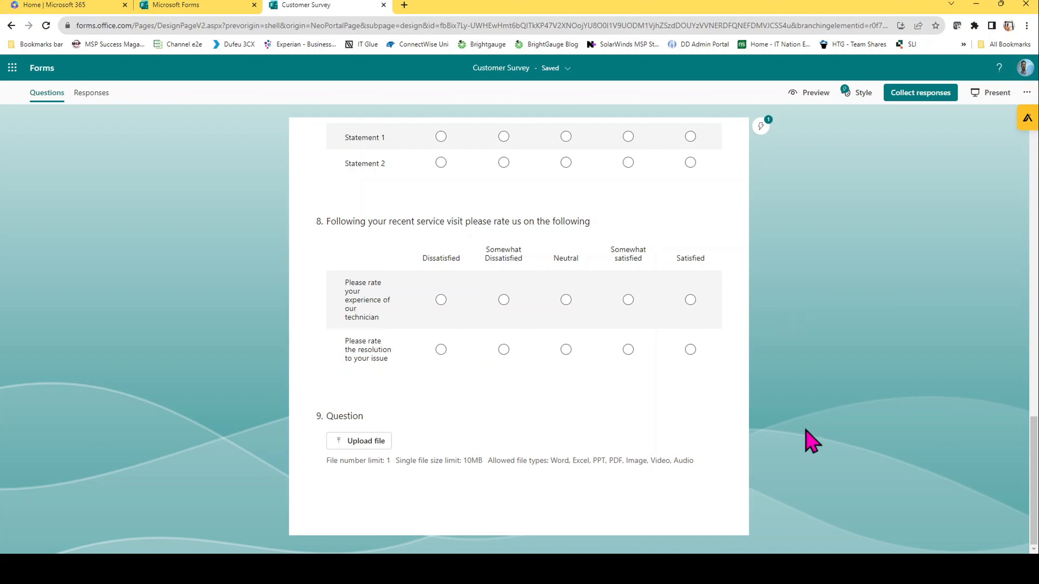
scroll(812, 444, "up", 20)
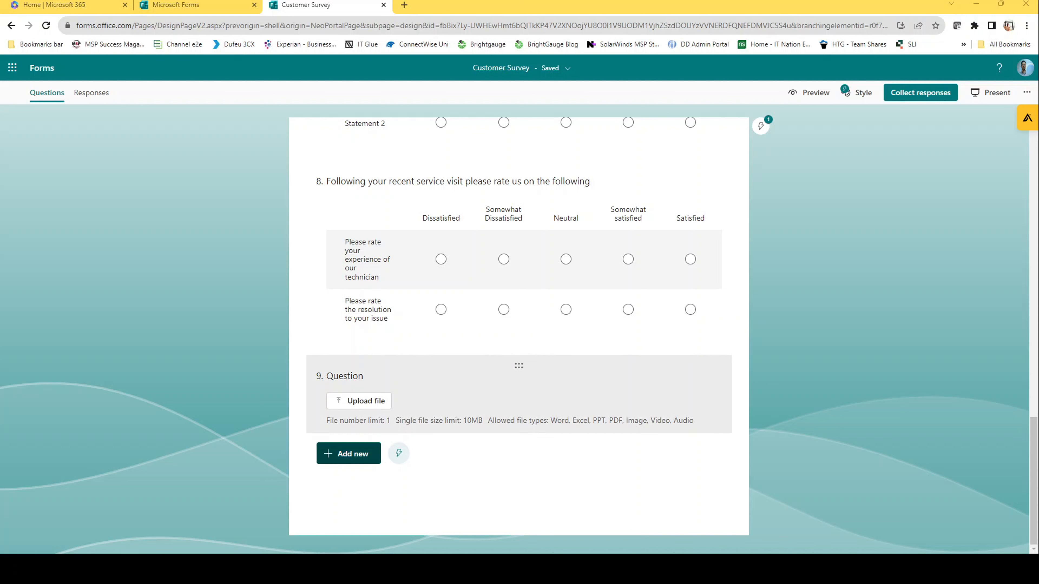
left_click(348, 453)
left_click(587, 453)
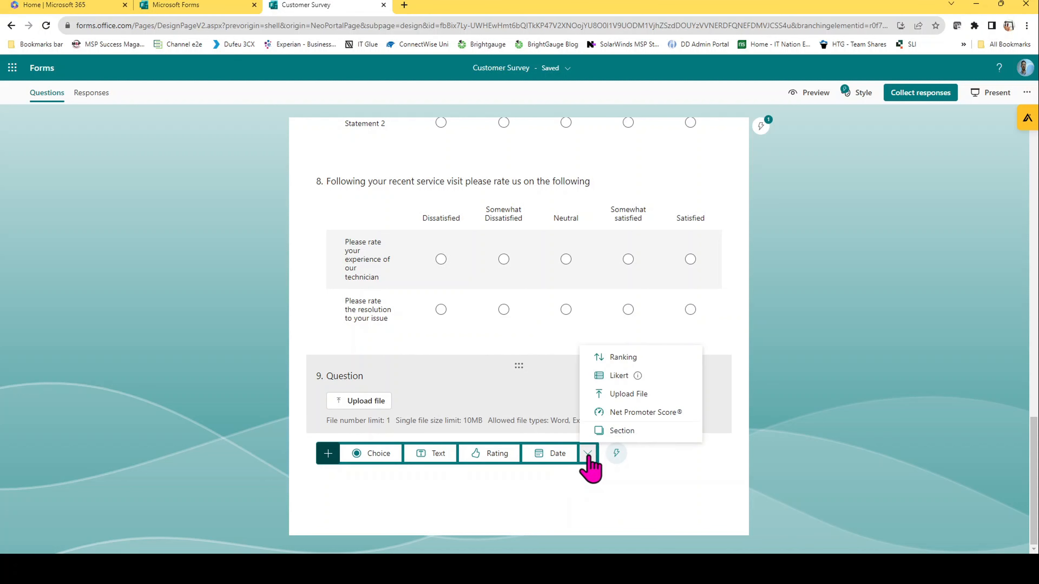
left_click(620, 432)
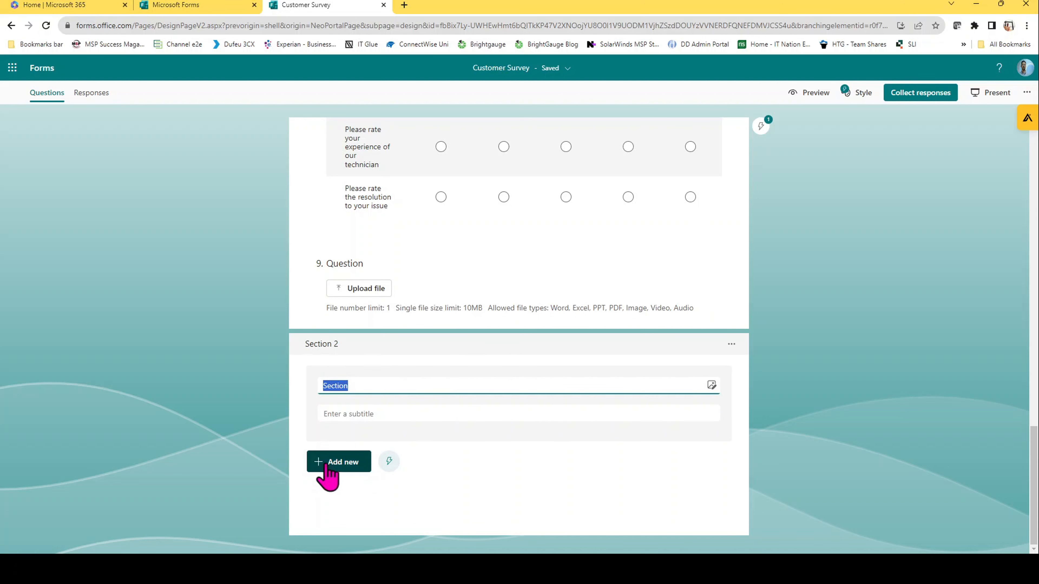
Step: Move the file upload question down into Section 2
scroll(535, 394, "up", 5)
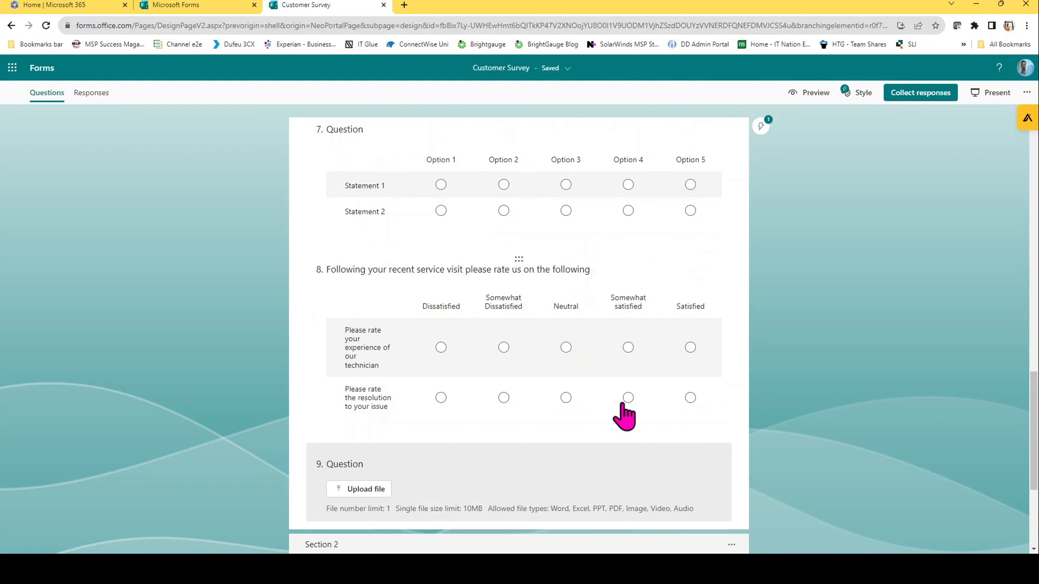
scroll(700, 485, "down", 3)
left_click(713, 395)
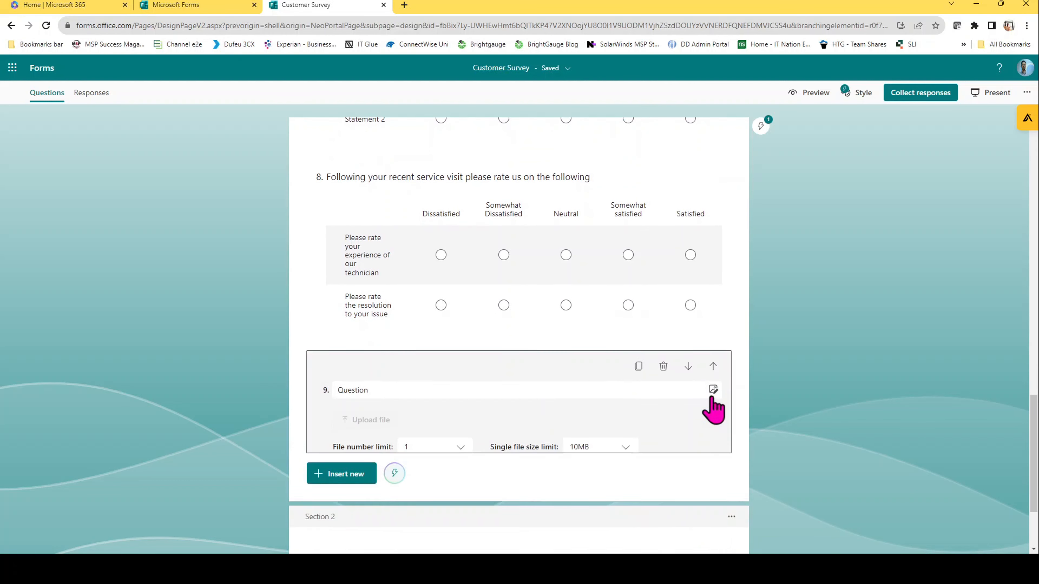
left_click(688, 368)
scroll(658, 464, "down", 3)
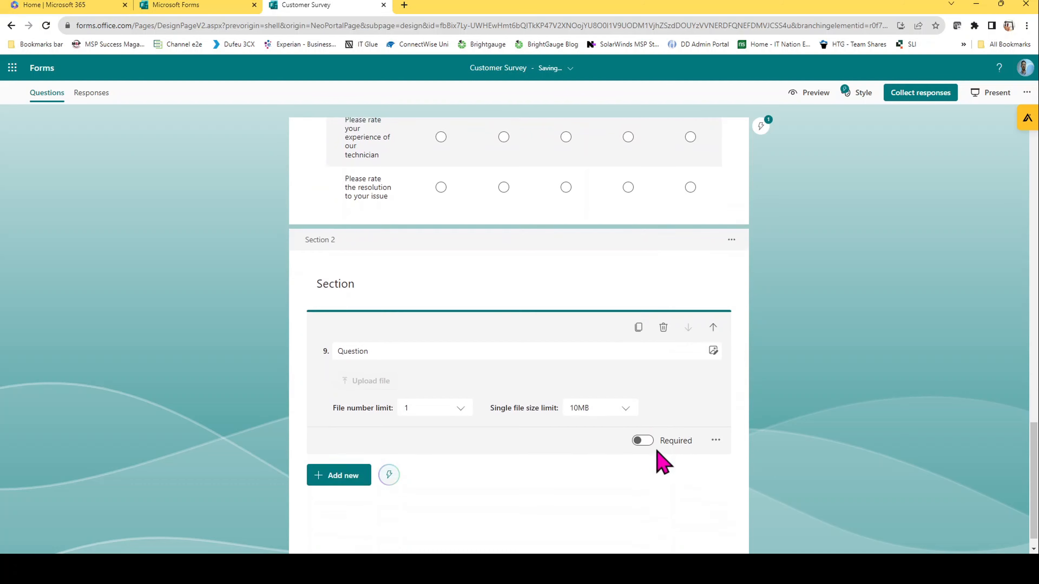
Step: Move the "Following your recent service visit please rate us on the following" question into Section 2, below the file upload question
scroll(658, 457, "up", 3)
scroll(695, 327, "up", 1)
left_click(724, 311)
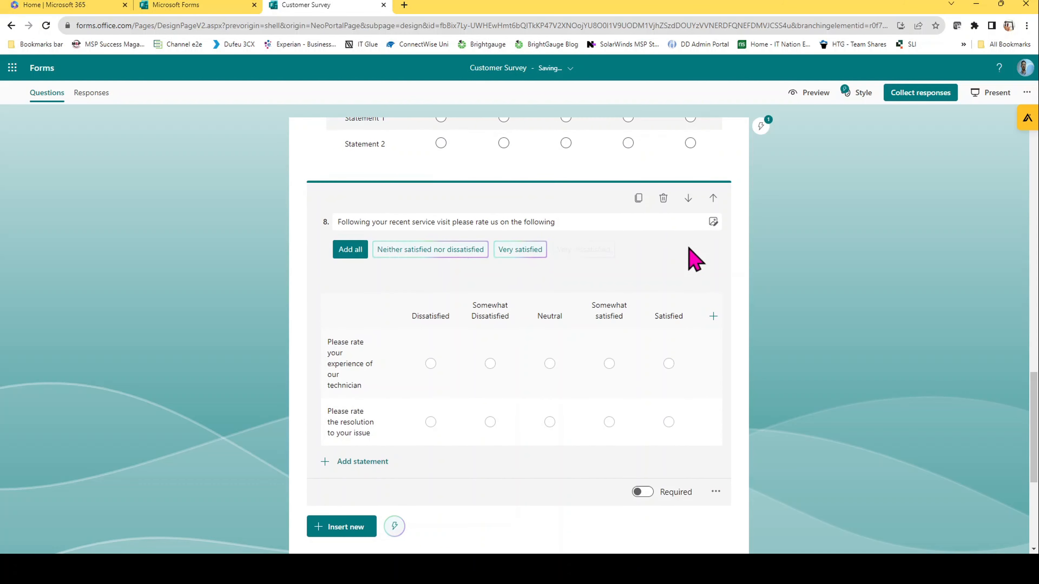
left_click(688, 198)
left_click(688, 199)
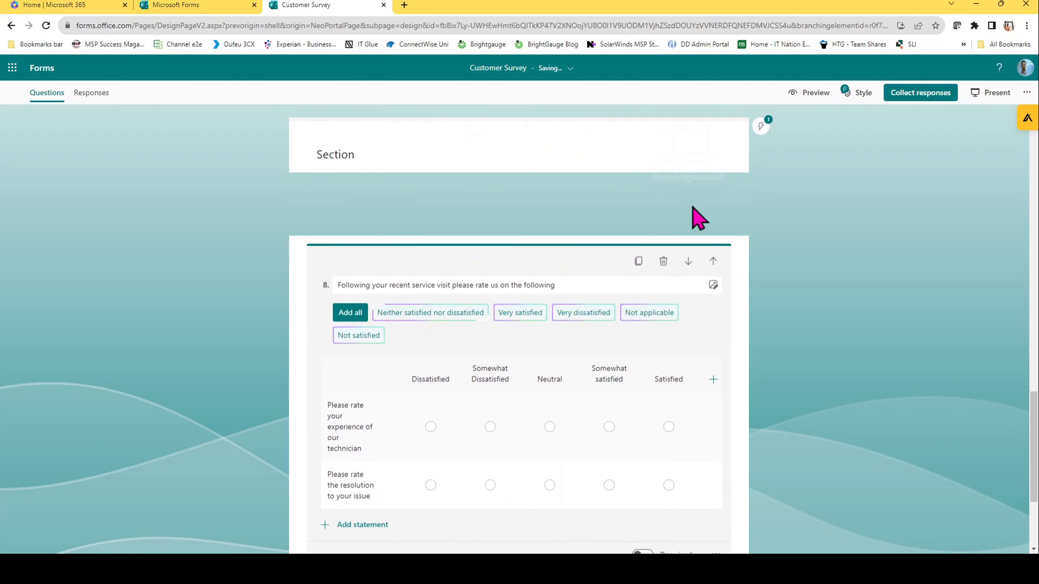
Step: Review the order of the questions before and inside Section 2, and close the question being edited
scroll(614, 325, "up", 10)
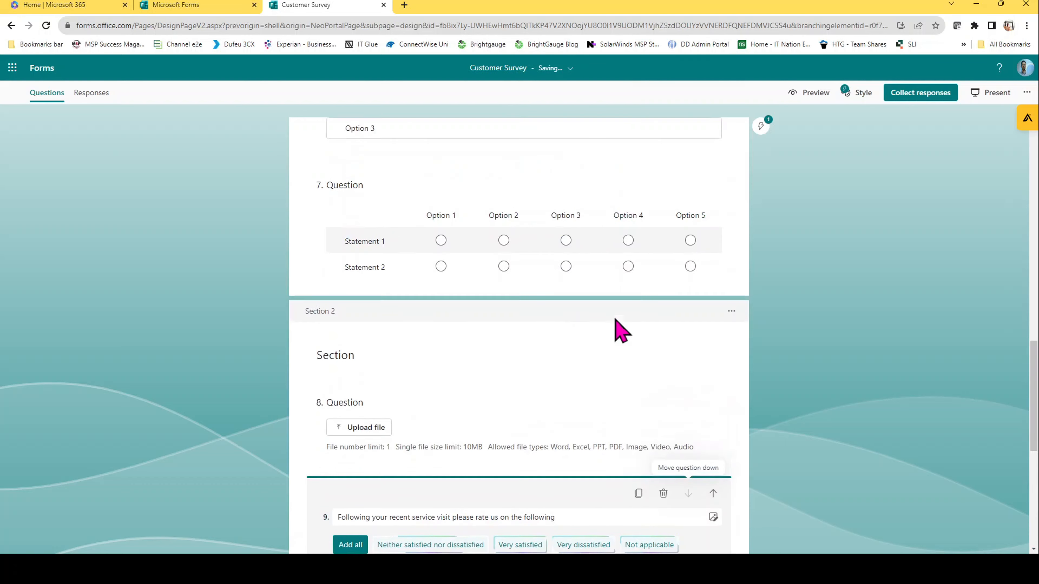
scroll(555, 442, "down", 6)
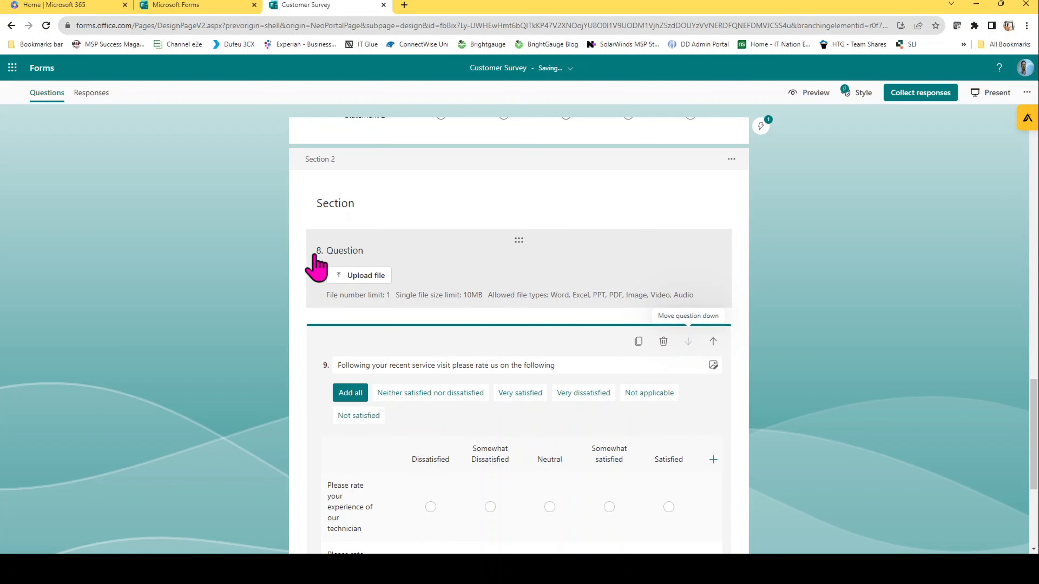
scroll(573, 405, "up", 4)
scroll(594, 269, "down", 6)
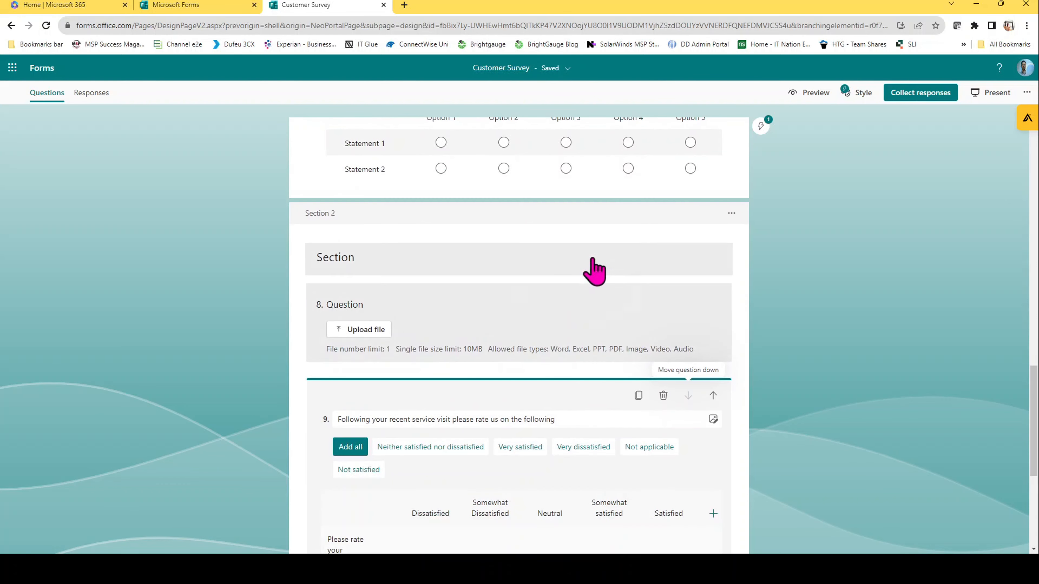
scroll(481, 351, "down", 3)
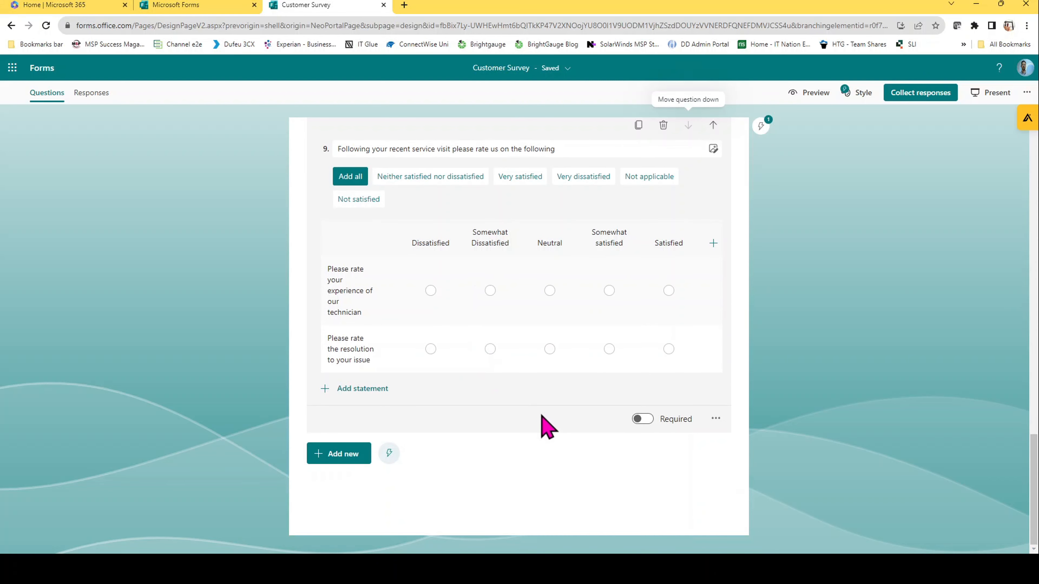
scroll(548, 421, "up", 6)
scroll(552, 415, "down", 3)
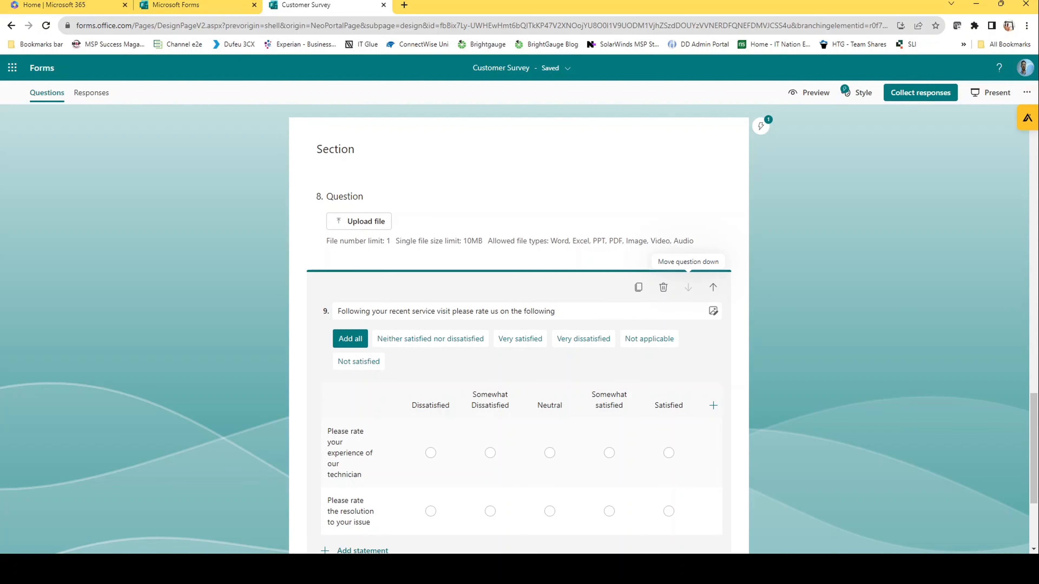
left_click(776, 287)
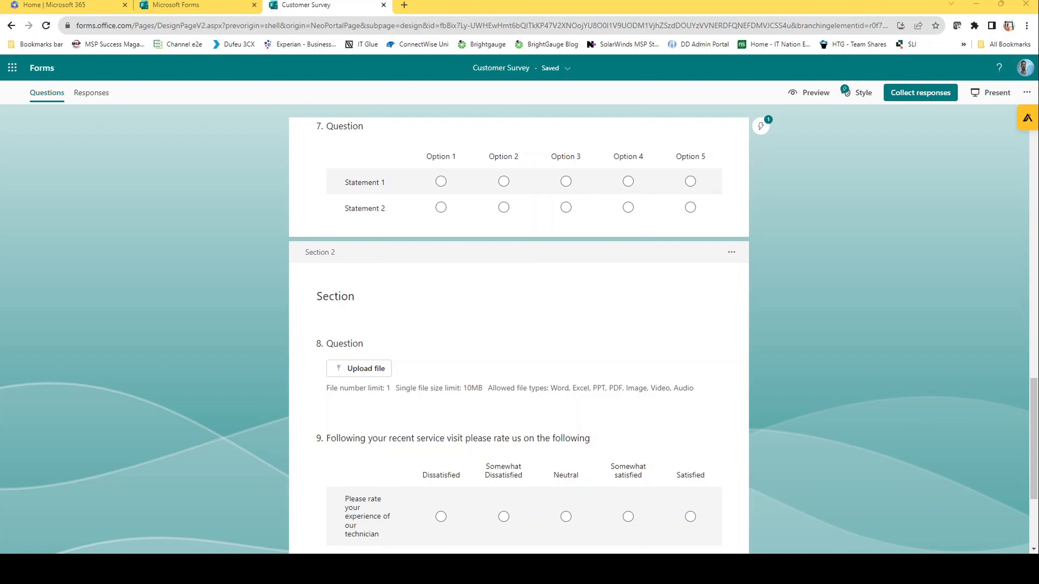
Step: Add a Net Promoter Score question at the end of Section 2, keeping its default wording
scroll(518, 368, "down", 4)
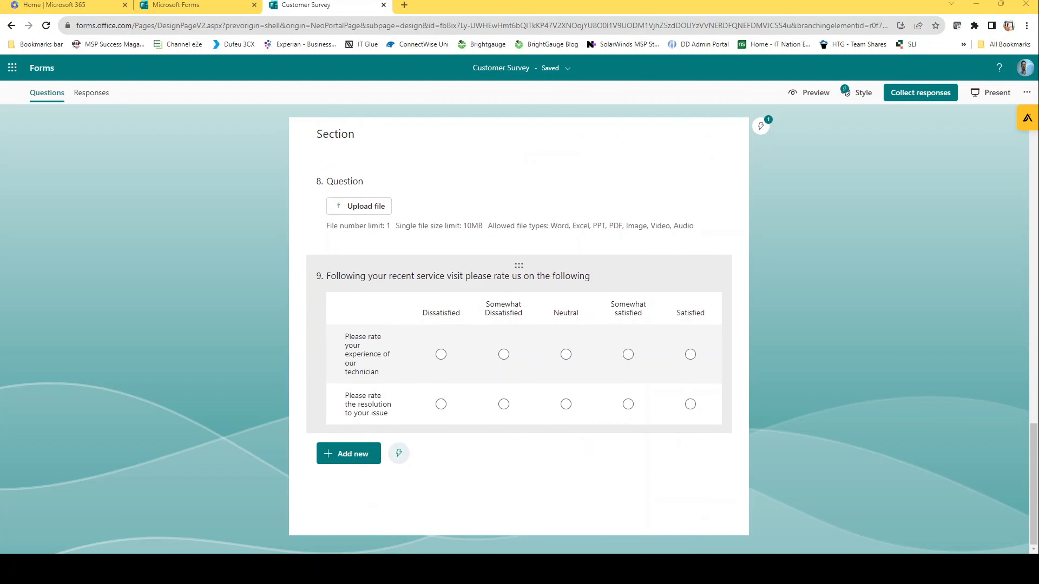
left_click(344, 453)
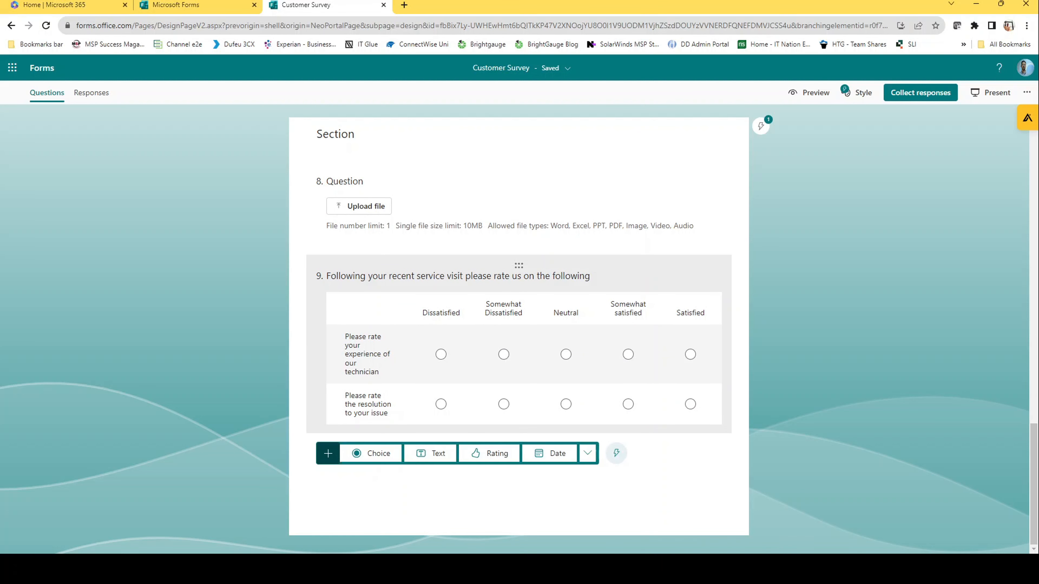
left_click(587, 454)
left_click(646, 412)
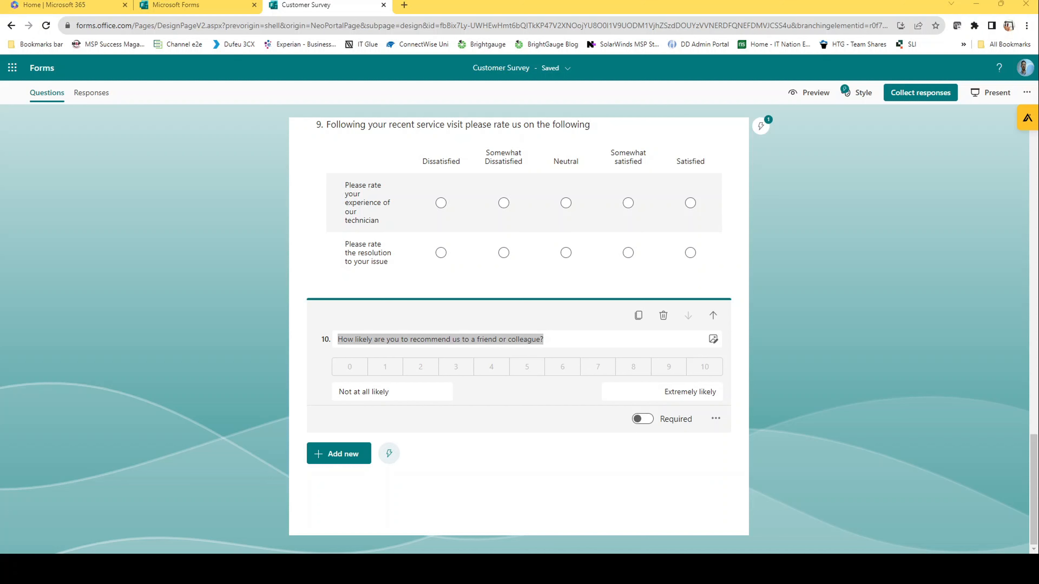
key("Escape")
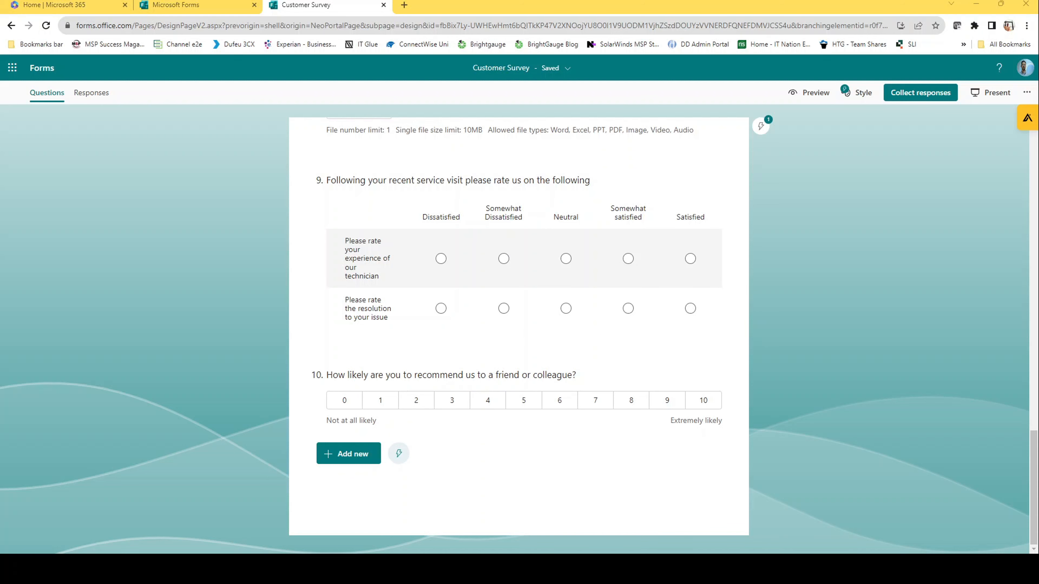
Step: Open the form's style options and look through the suggested themes
left_click(857, 92)
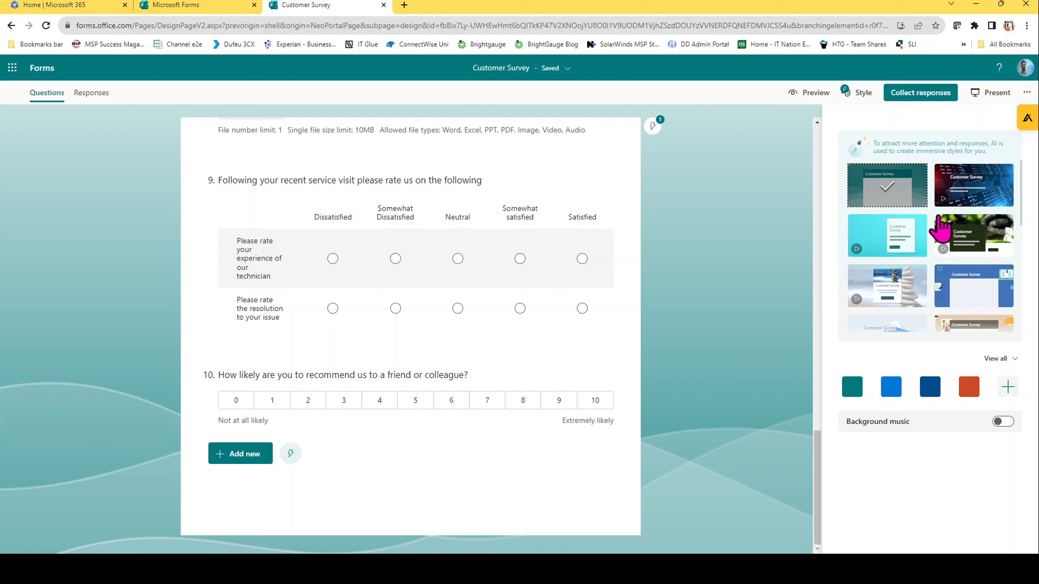
scroll(940, 225, "down", 5)
scroll(940, 225, "up", 5)
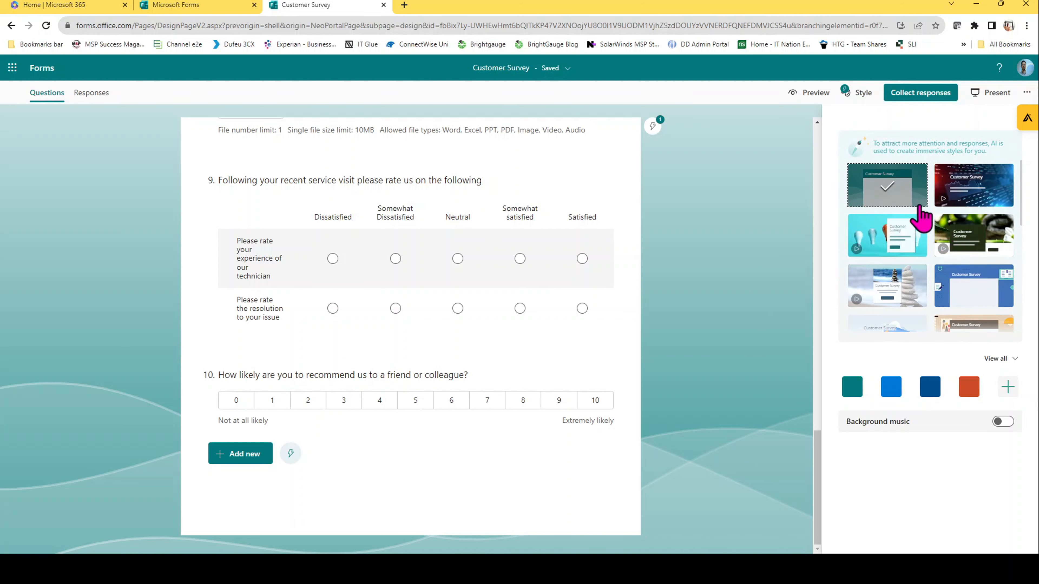
scroll(657, 232, "up", 15)
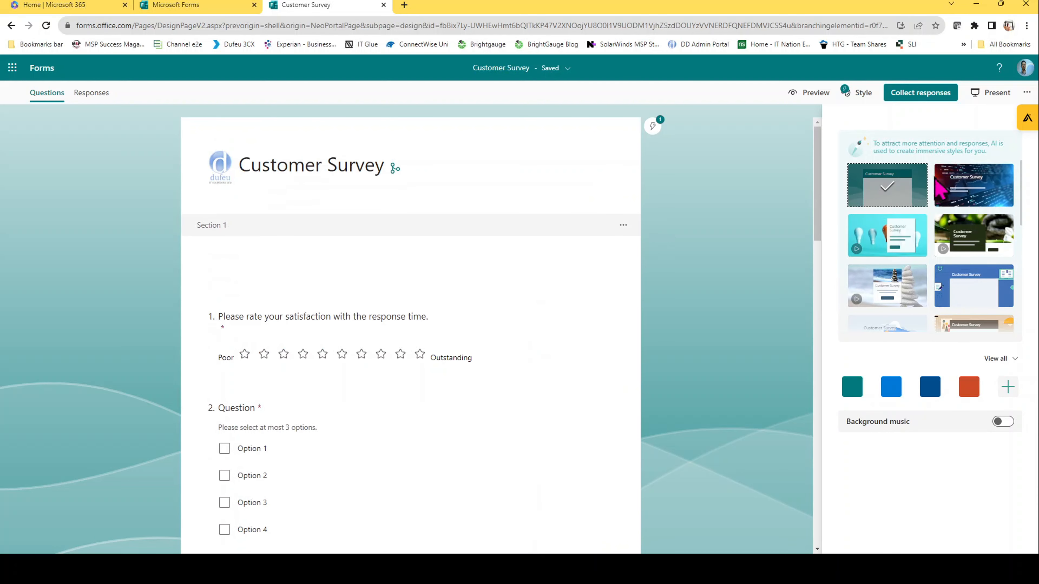
Step: Change the form title to "Fun Customer Survey" to get different style suggestions
left_click(243, 165)
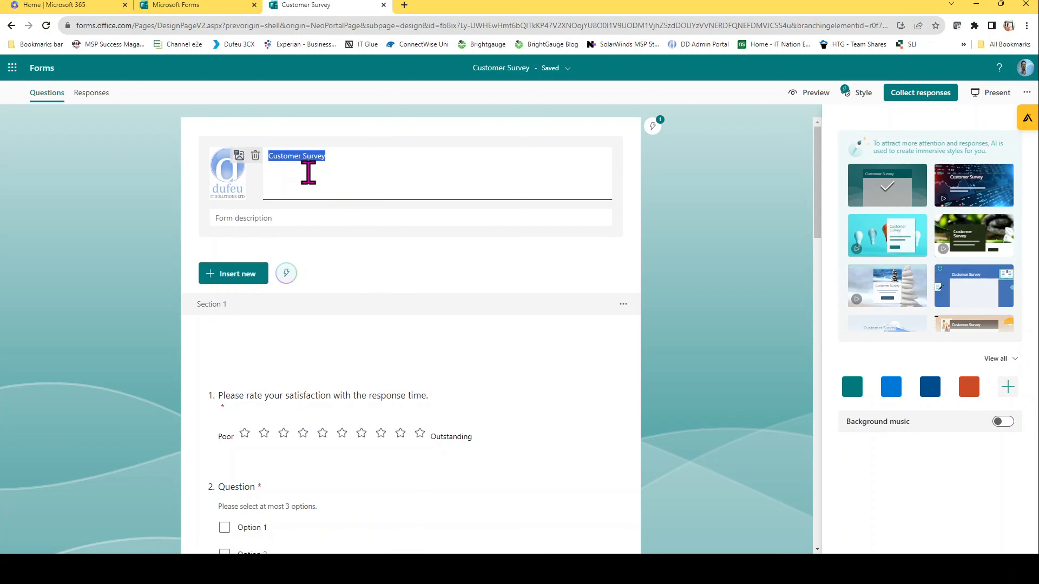
left_click(266, 164)
type("F")
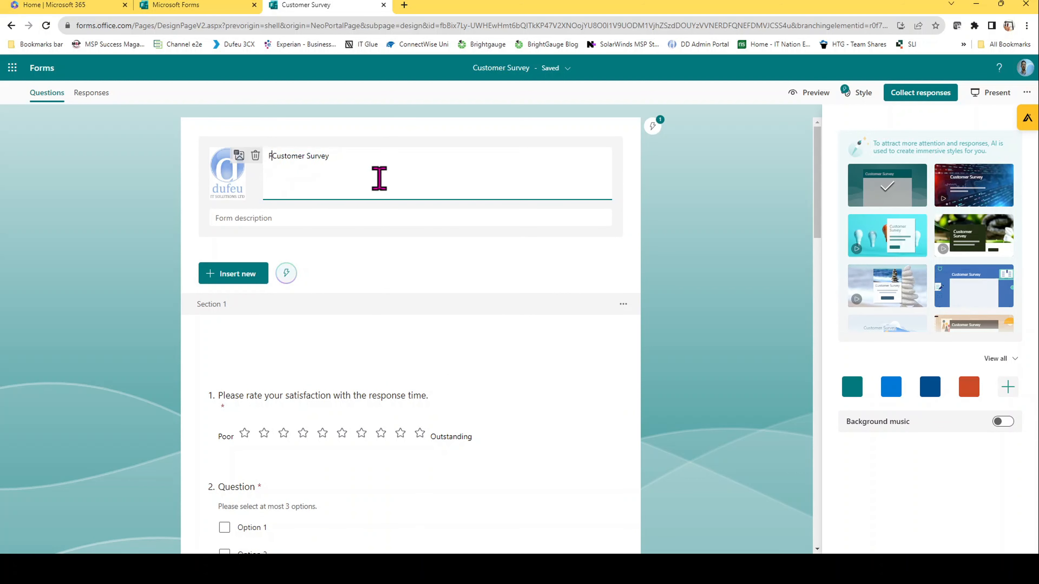
type("un")
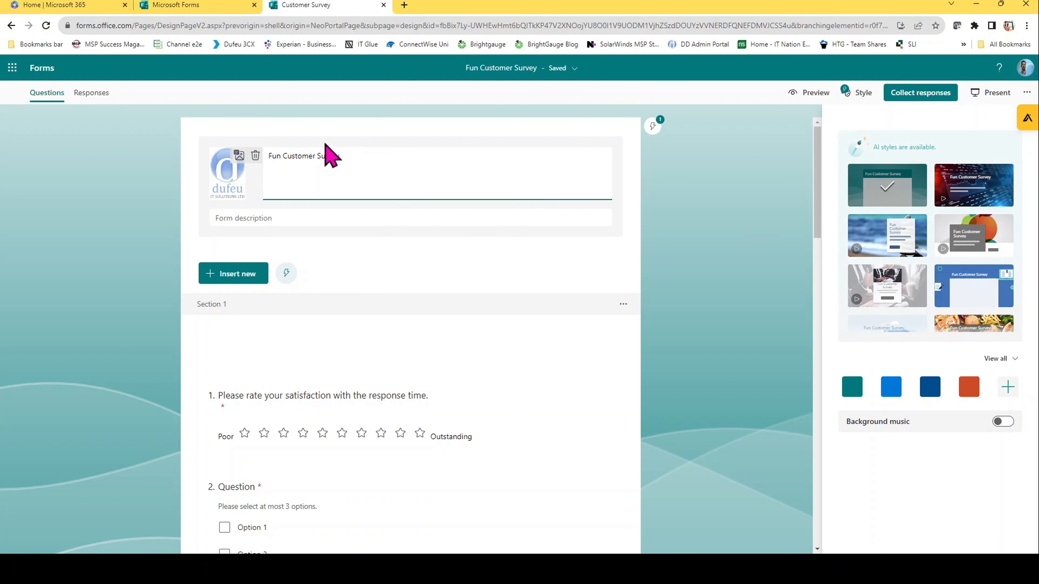
Step: Replace "Fun" with "Party" in the form title and browse the new style suggestions
left_click_drag(282, 156, 248, 169)
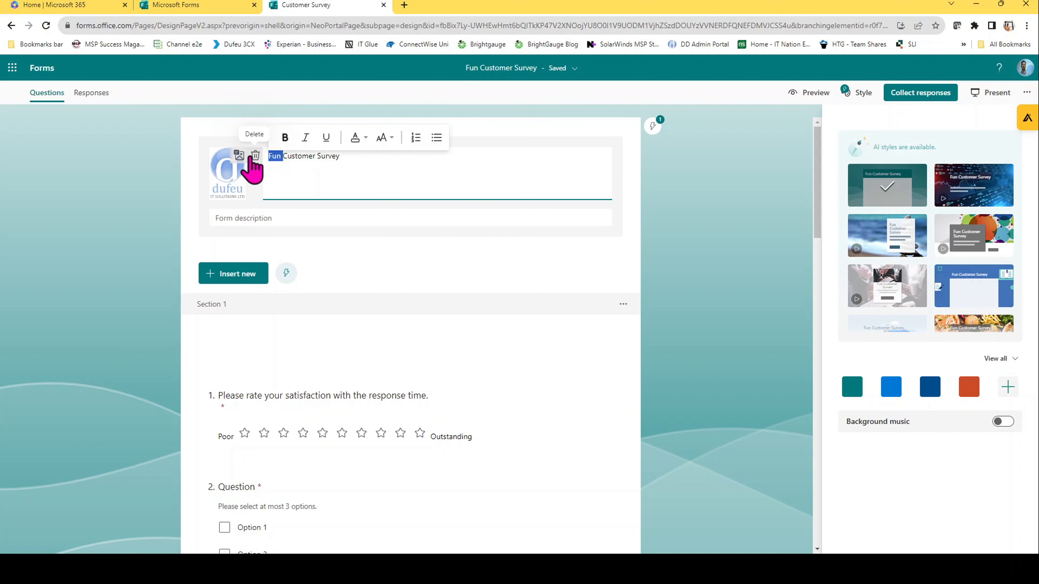
type("Party")
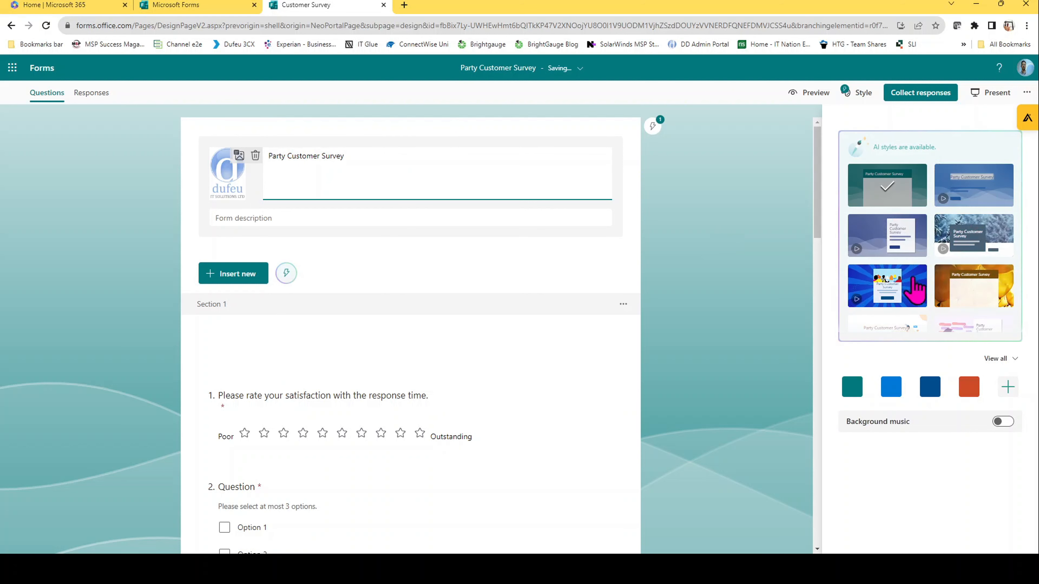
scroll(879, 319, "down", 2)
scroll(879, 319, "down", 2)
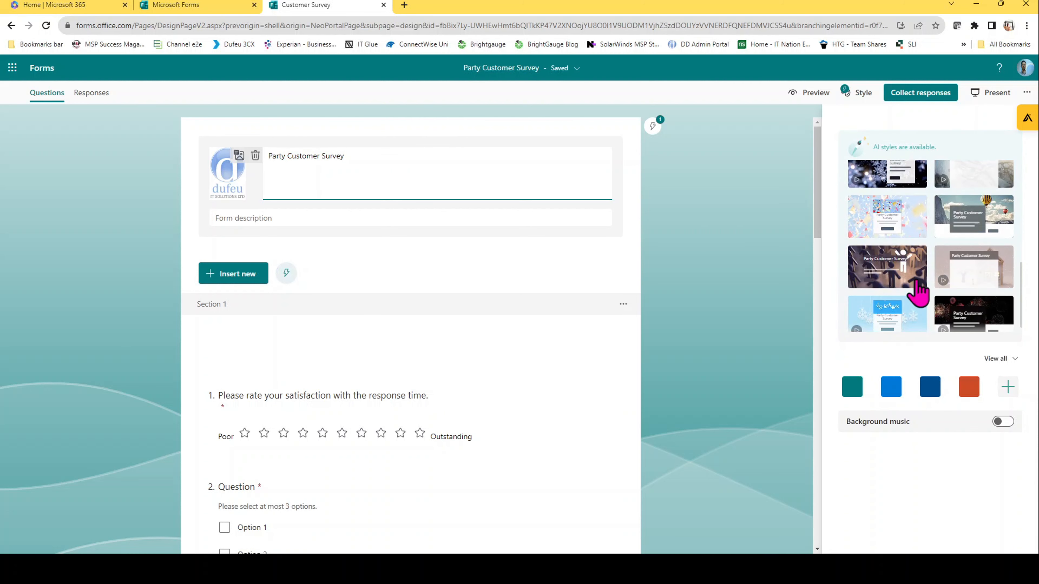
Step: Remove the word "Party" so the form title reads "Customer Survey"
double_click(286, 156)
key("BackSpace")
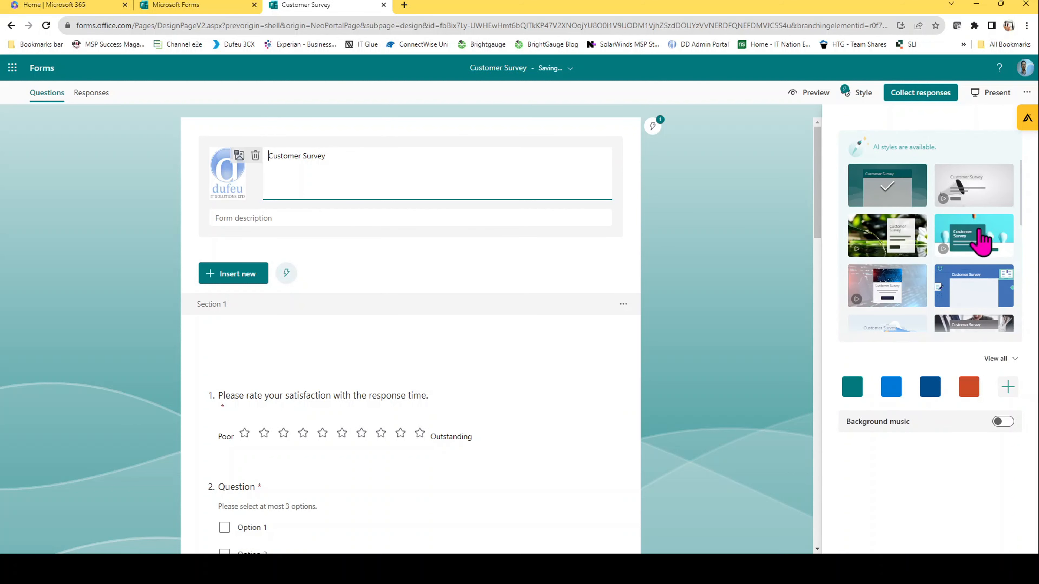
Step: Try the suggested style with a teal title card on cyan, then the blue one with school illustrations
left_click(983, 238)
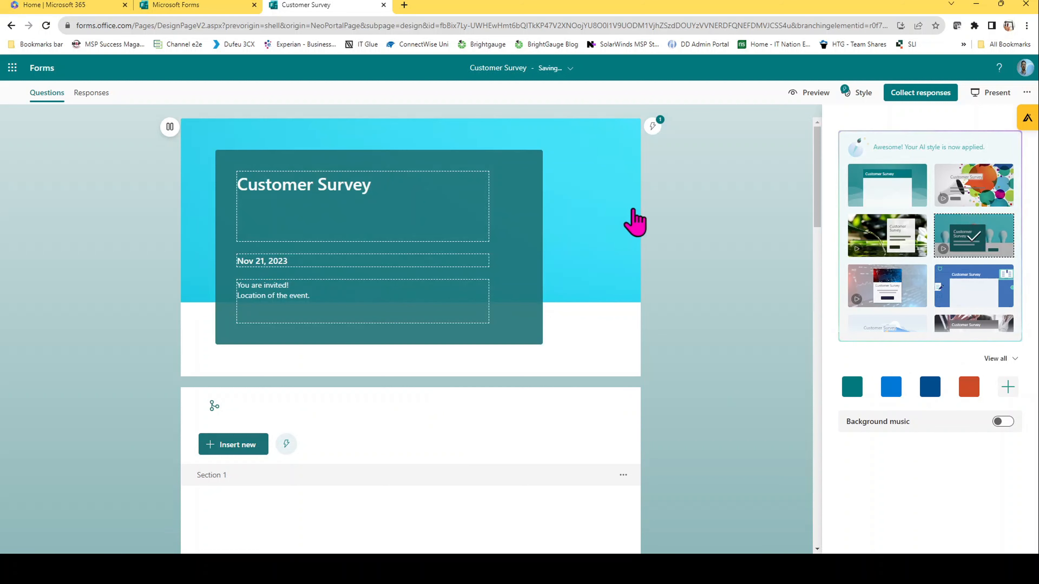
scroll(665, 228, "down", 10)
scroll(670, 227, "up", 10)
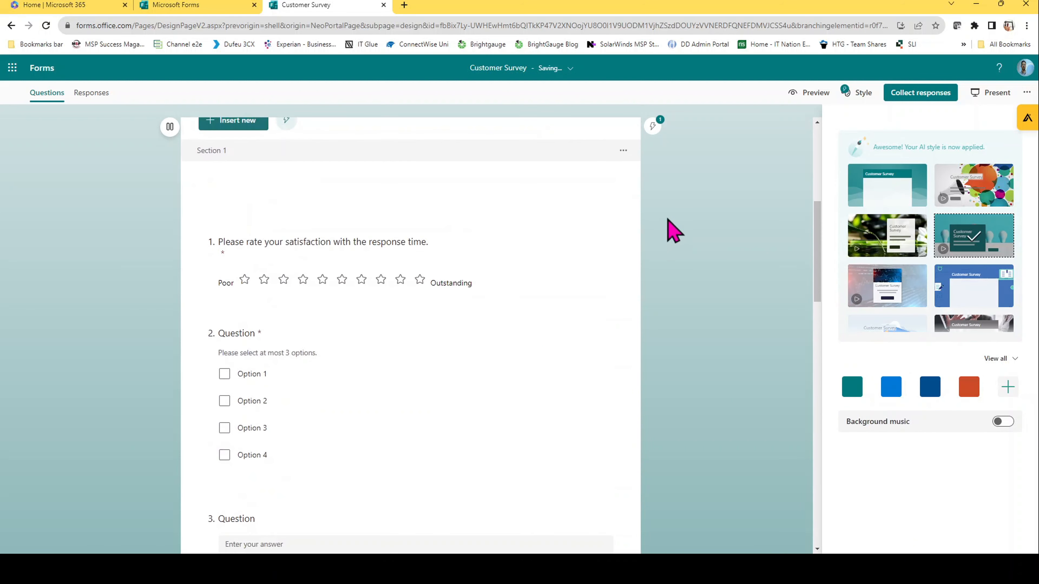
left_click(967, 284)
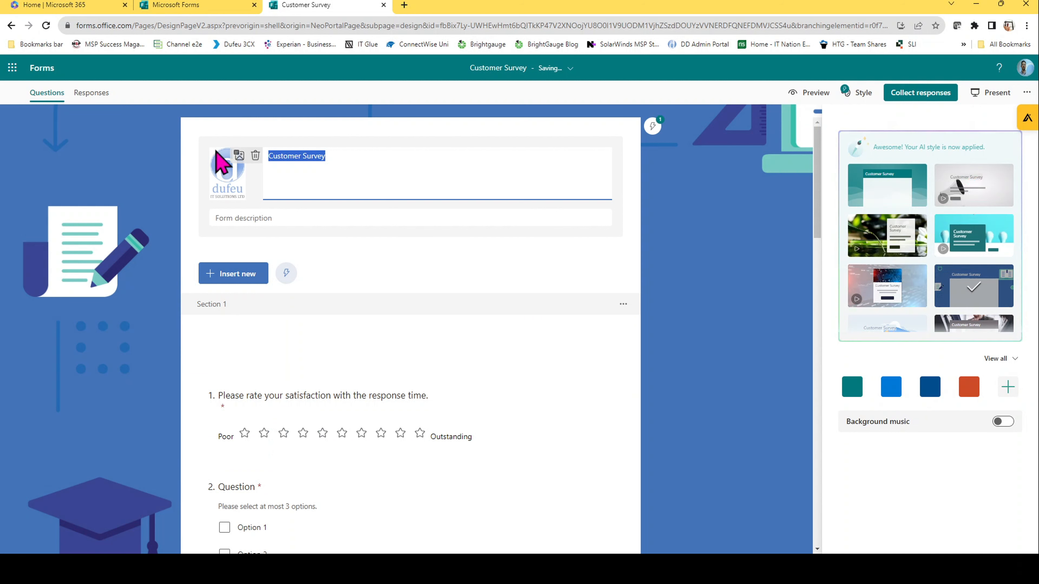
scroll(902, 253, "down", 3)
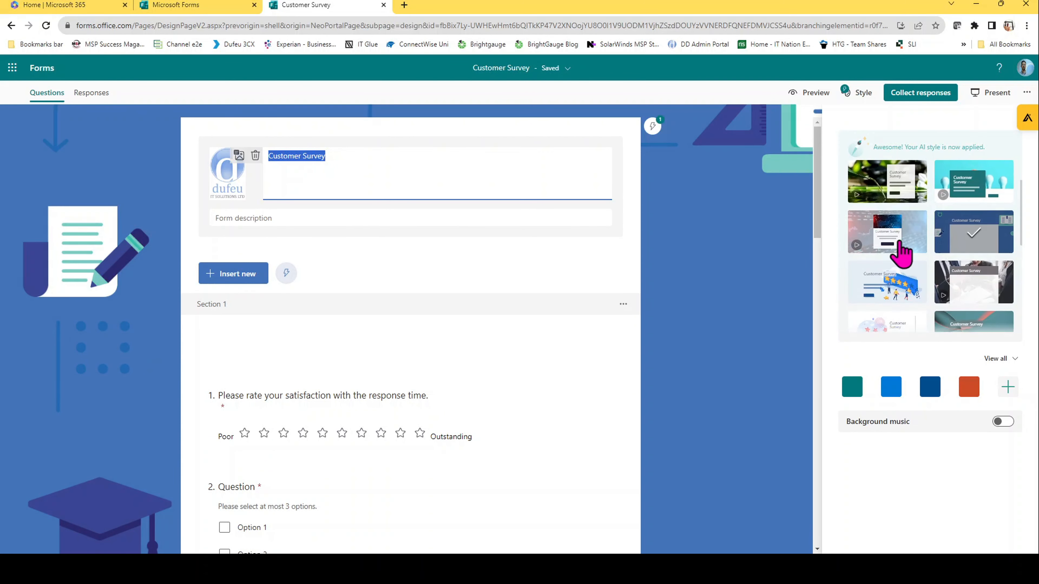
Step: Apply the teal theme colour to the form, then choose the bright blue one
left_click(855, 389)
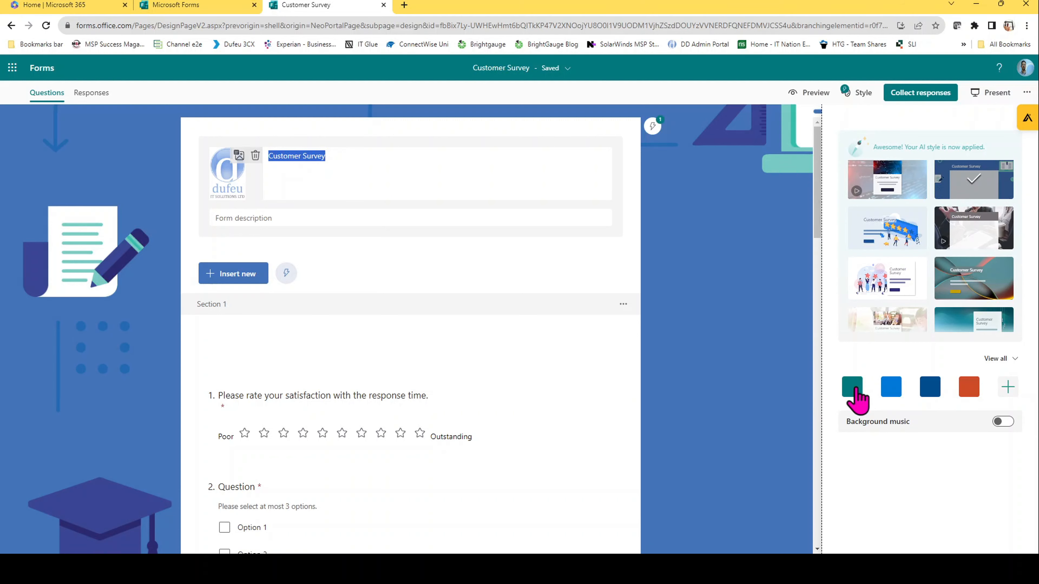
left_click(895, 394)
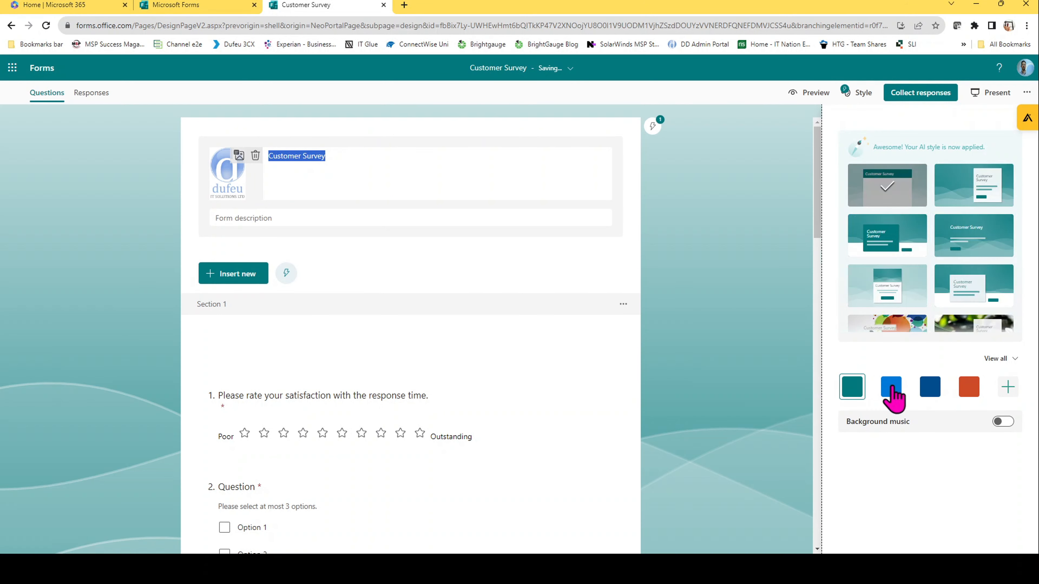
Step: Apply the dark blue theme colour to the form and look at the custom theme's image and hex colour options
left_click(931, 392)
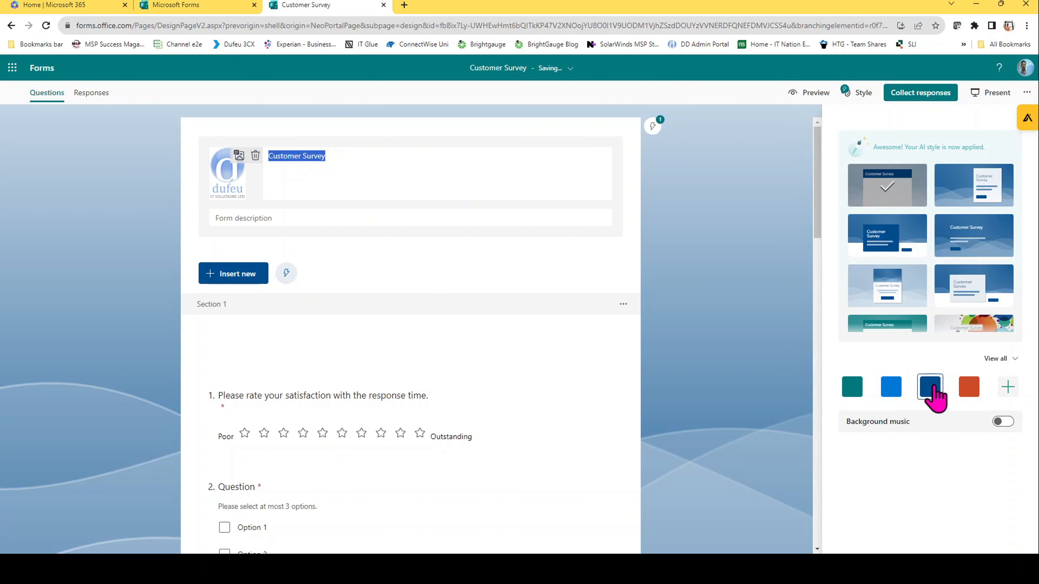
left_click(1008, 387)
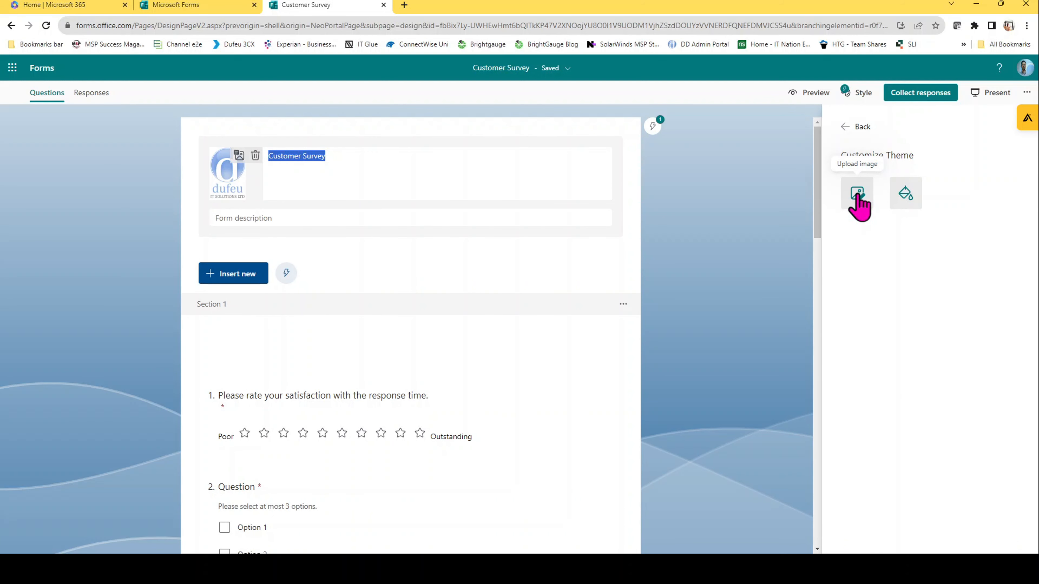
left_click(906, 203)
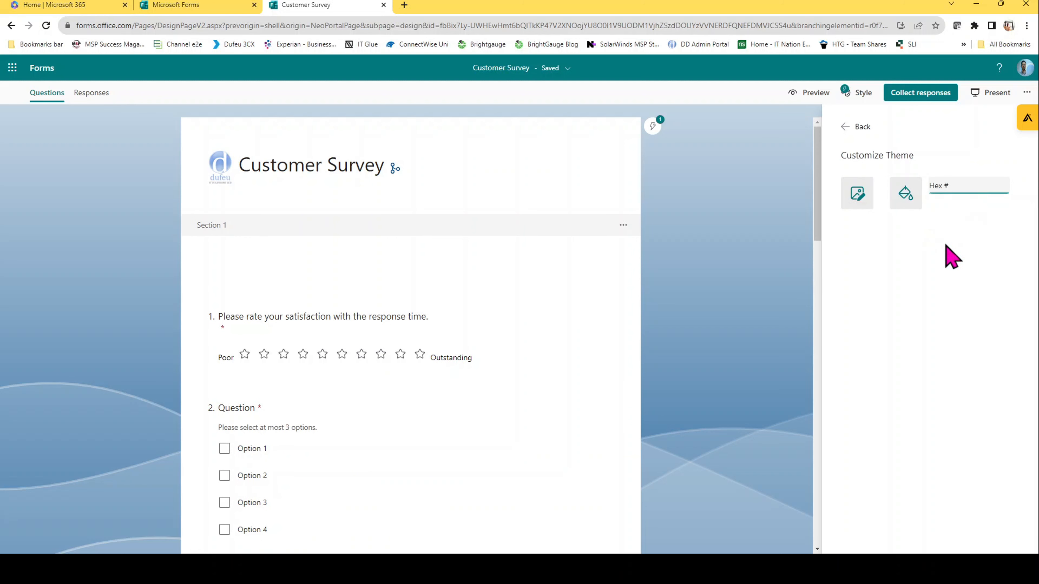
left_click(963, 182)
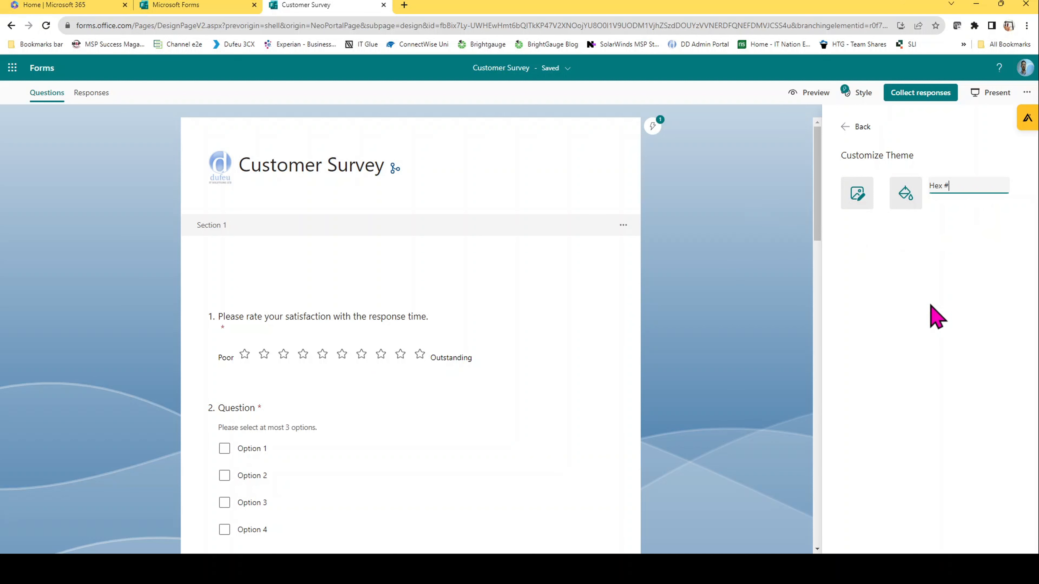
left_click(848, 130)
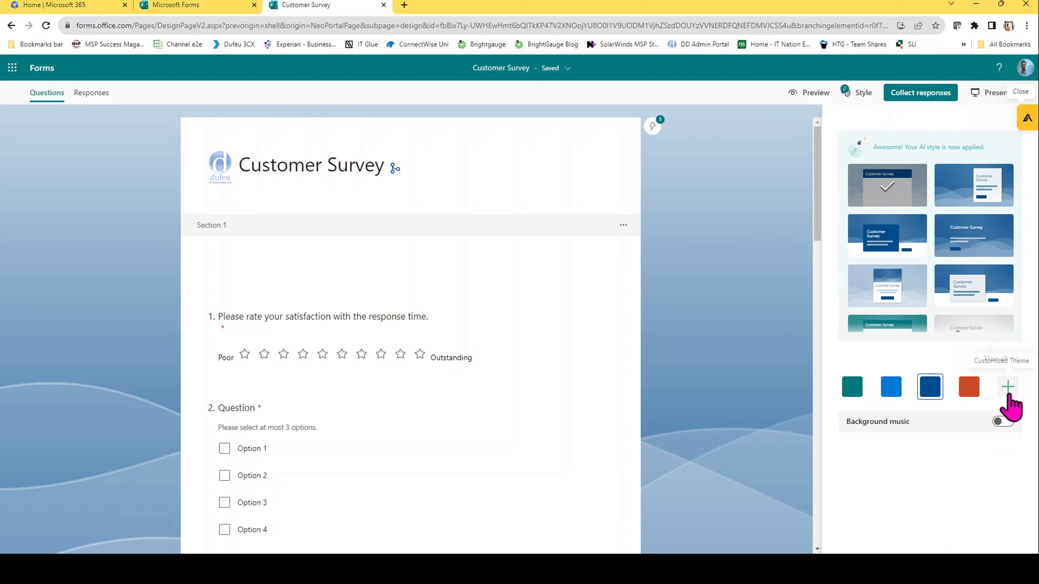
Step: Switch on background music to browse the available tracks, then switch it off without choosing one
left_click(1002, 422)
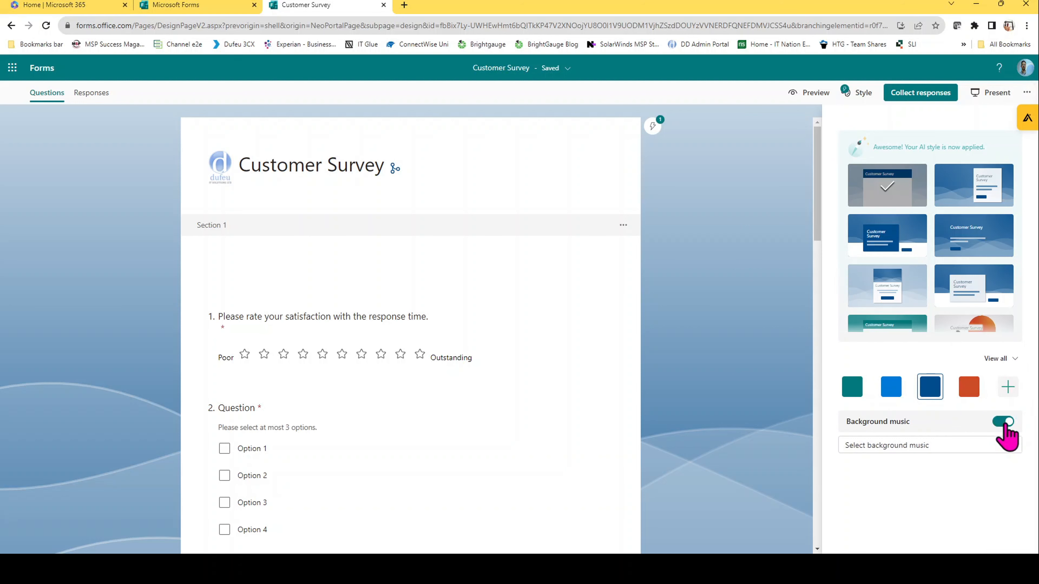
left_click(1000, 444)
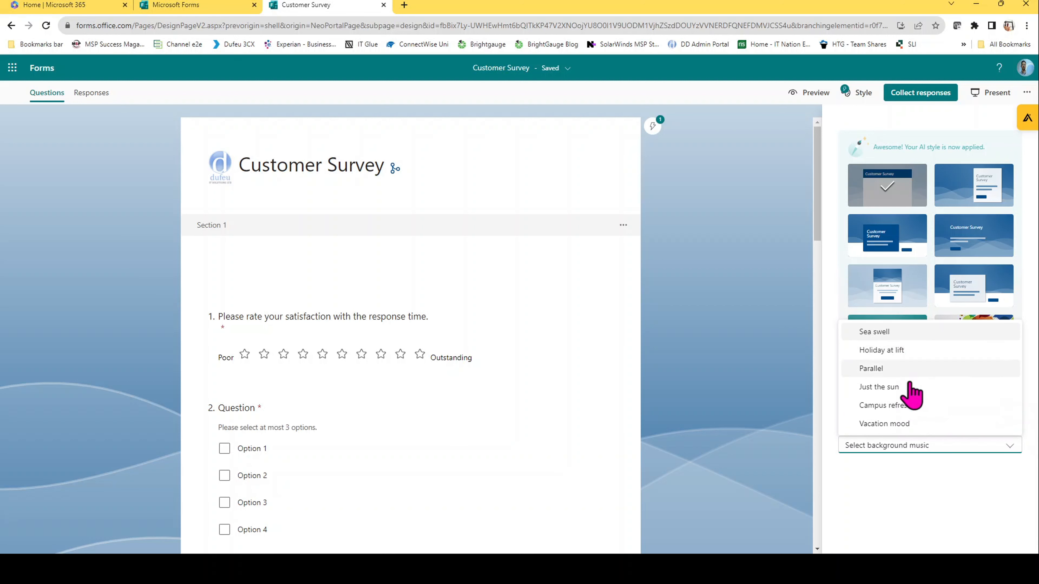
left_click(918, 485)
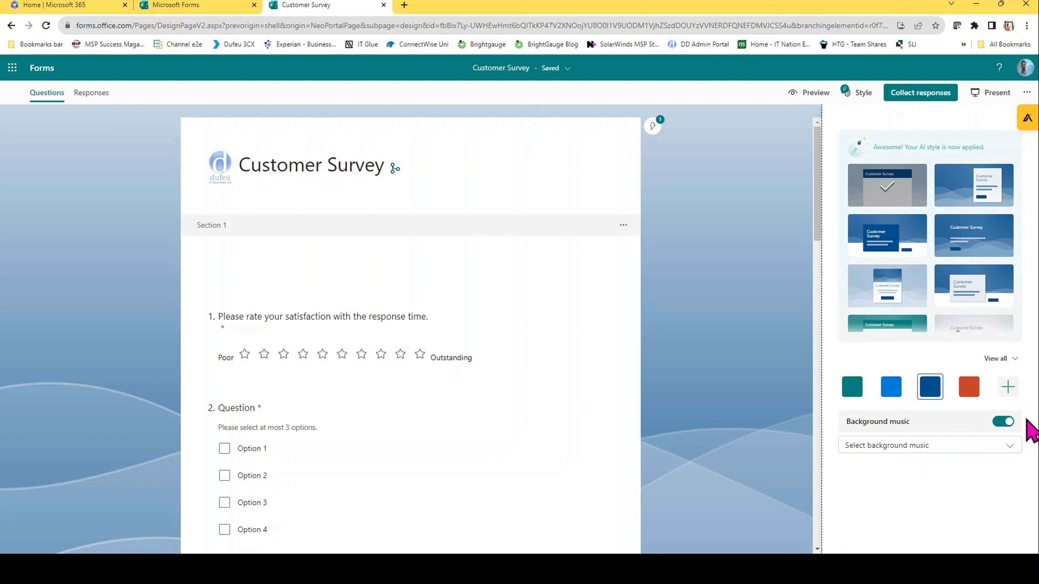
left_click(1002, 421)
Step: Expand the full set of theme colours and background images and look through them
left_click(1013, 359)
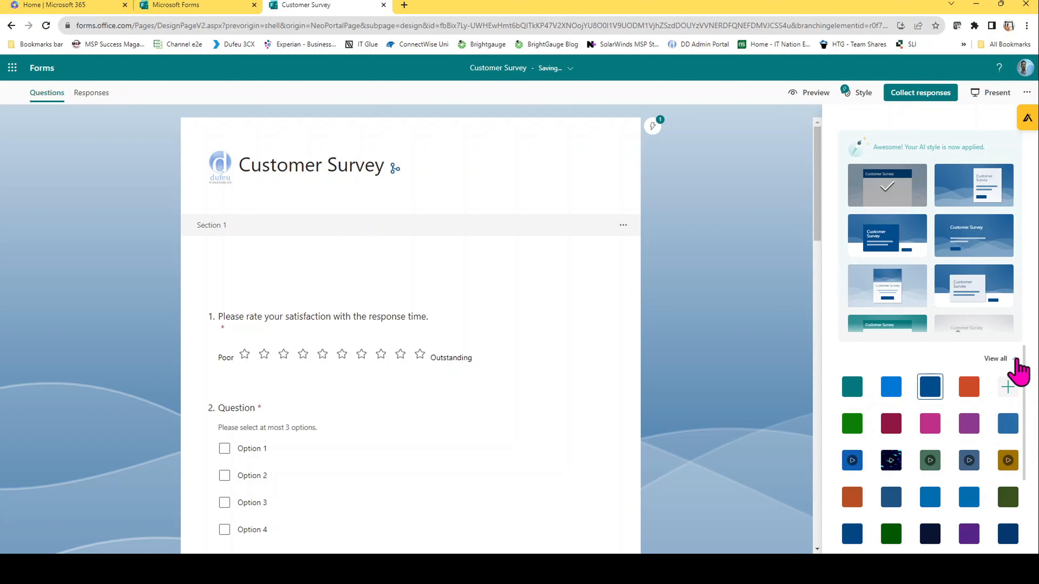
scroll(958, 424, "down", 3)
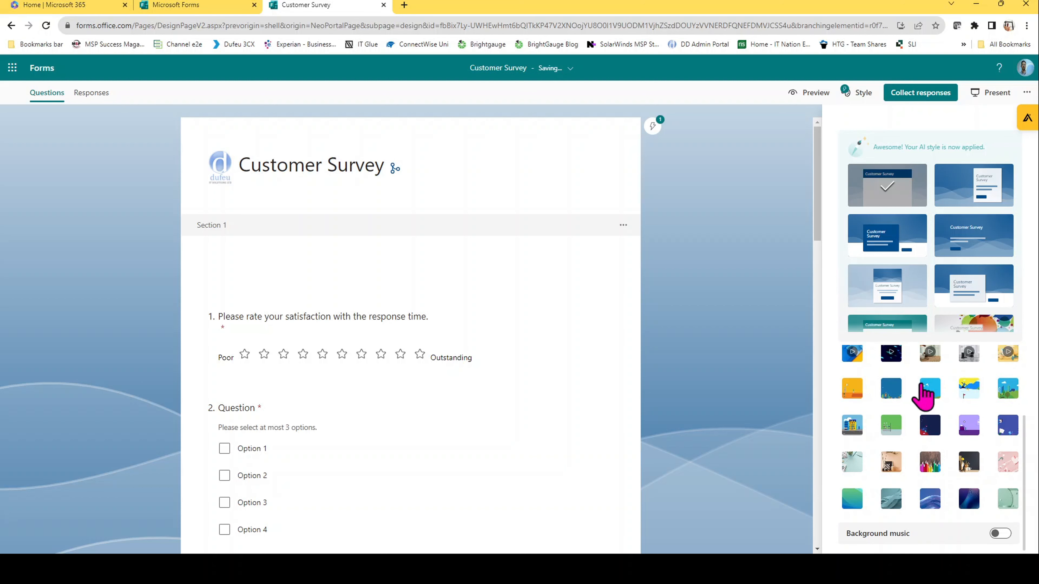
scroll(926, 405, "up", 3)
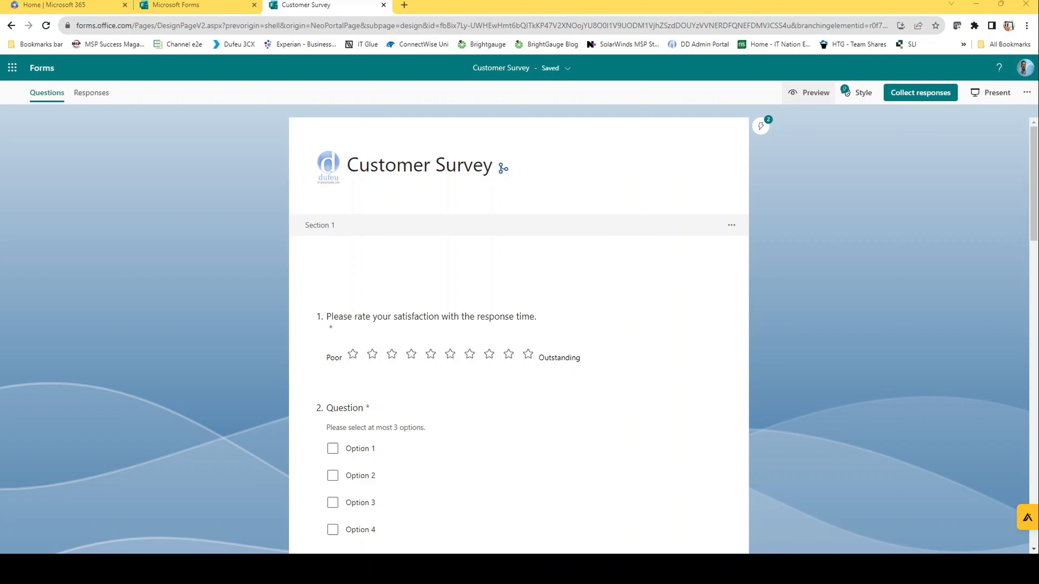
Step: Preview the survey in the computer layout and rate question 1 with nine stars
left_click(810, 94)
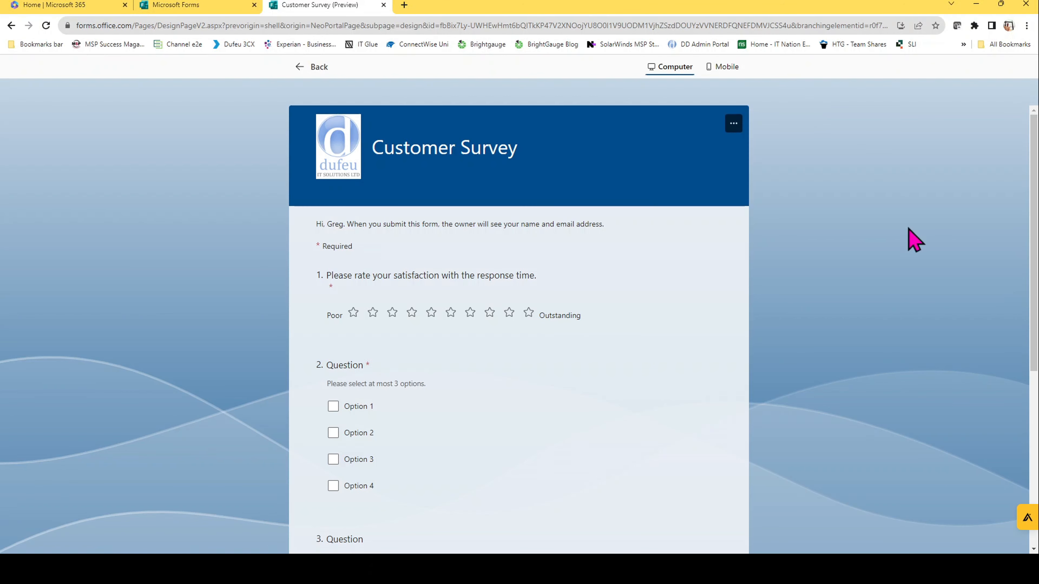
scroll(875, 250, "down", 7)
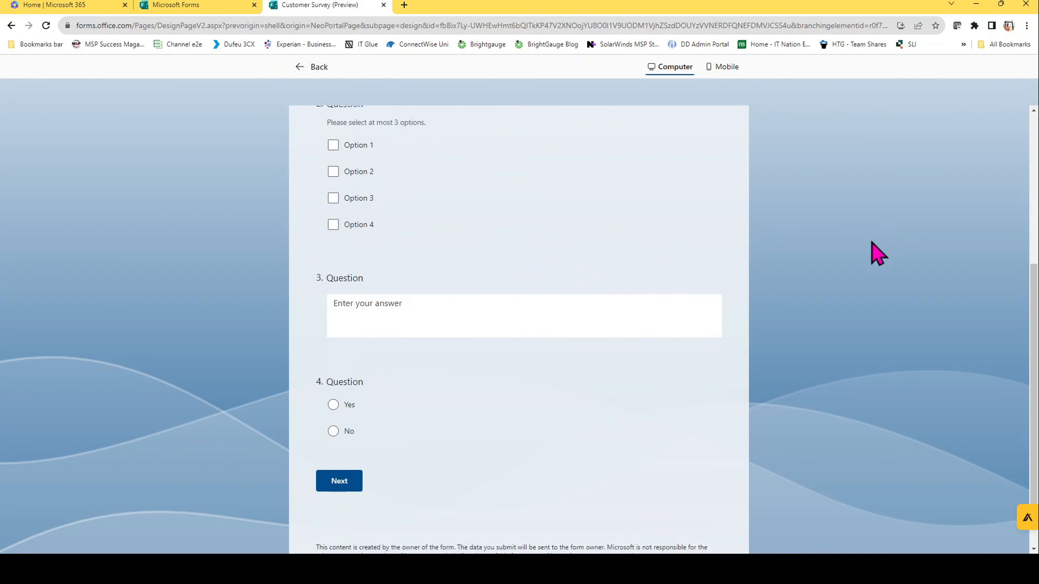
scroll(873, 254, "up", 7)
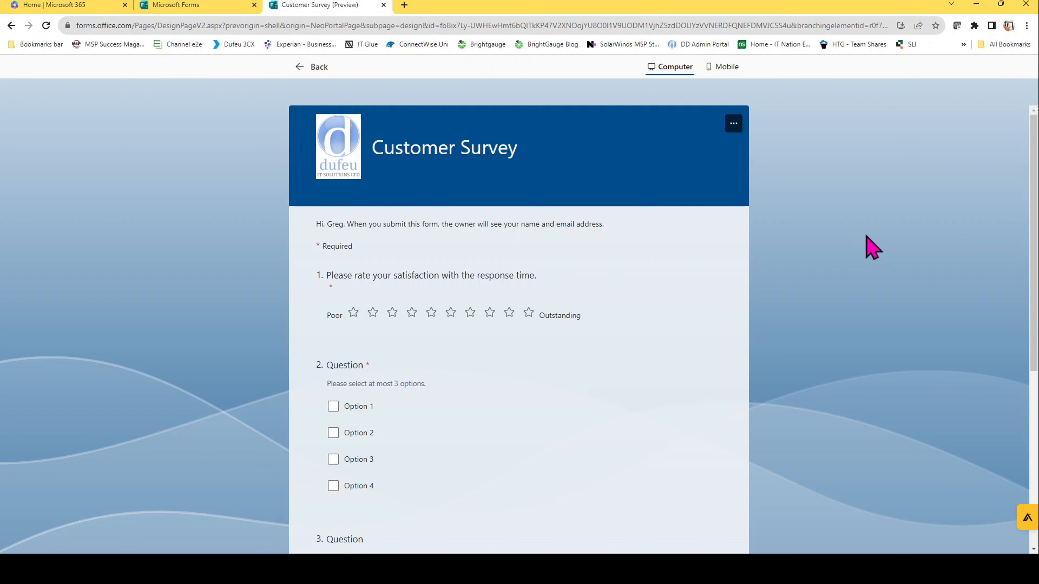
left_click(509, 312)
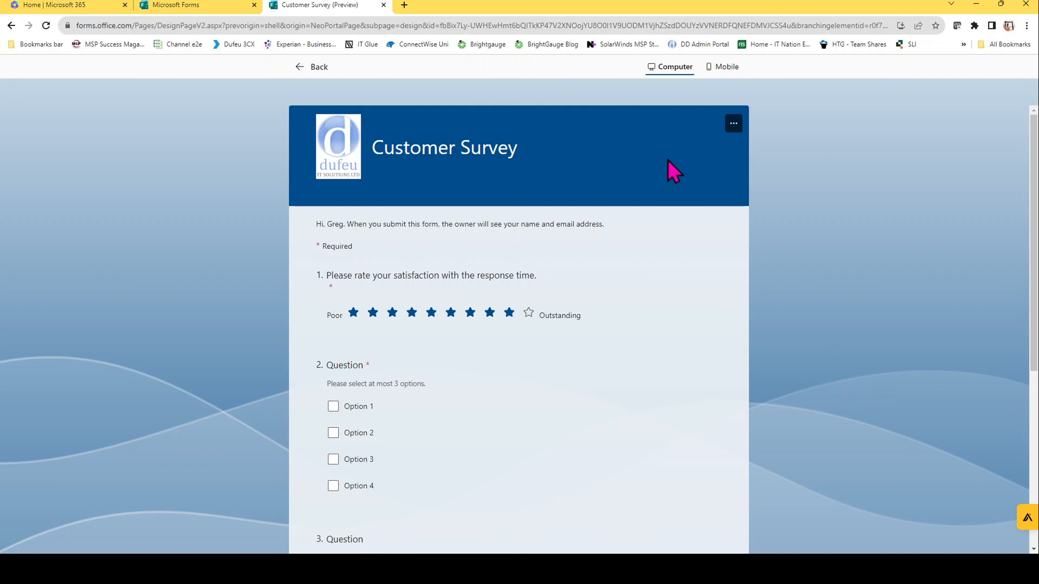
Step: Review the survey in the mobile preview and return to the computer preview
left_click(726, 68)
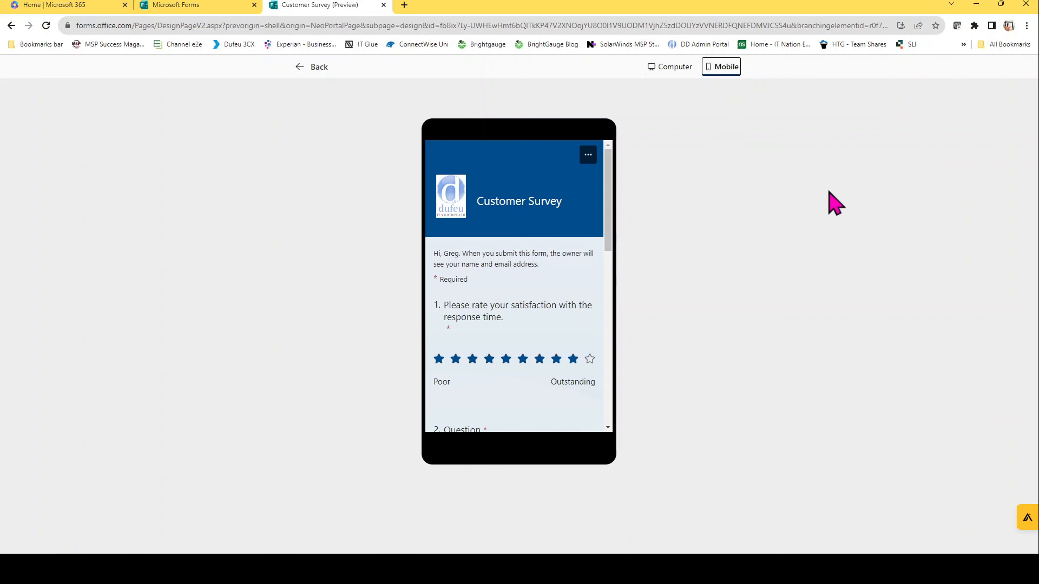
scroll(531, 209, "down", 10)
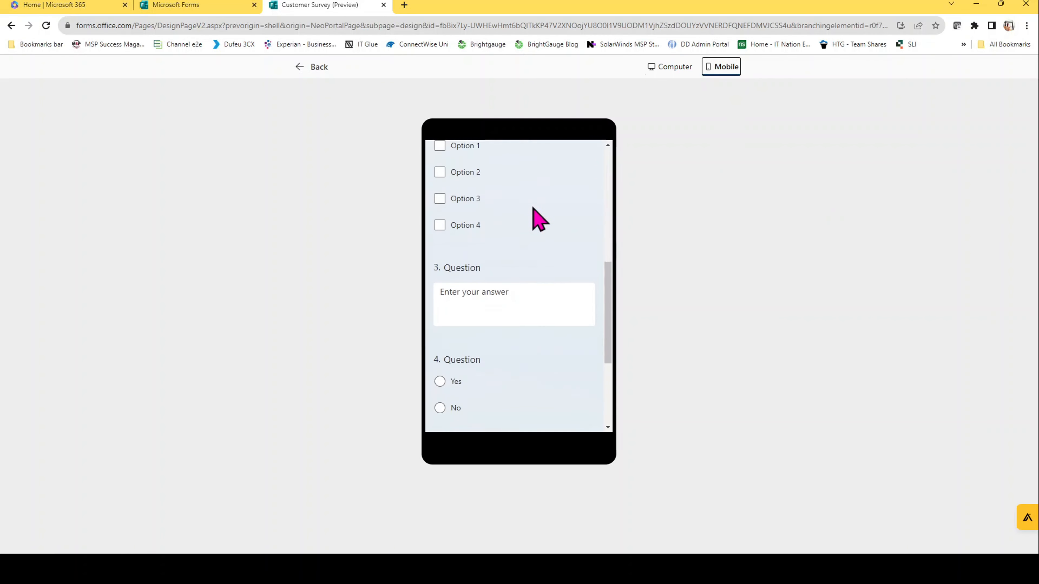
scroll(534, 221, "up", 10)
scroll(534, 221, "down", 7)
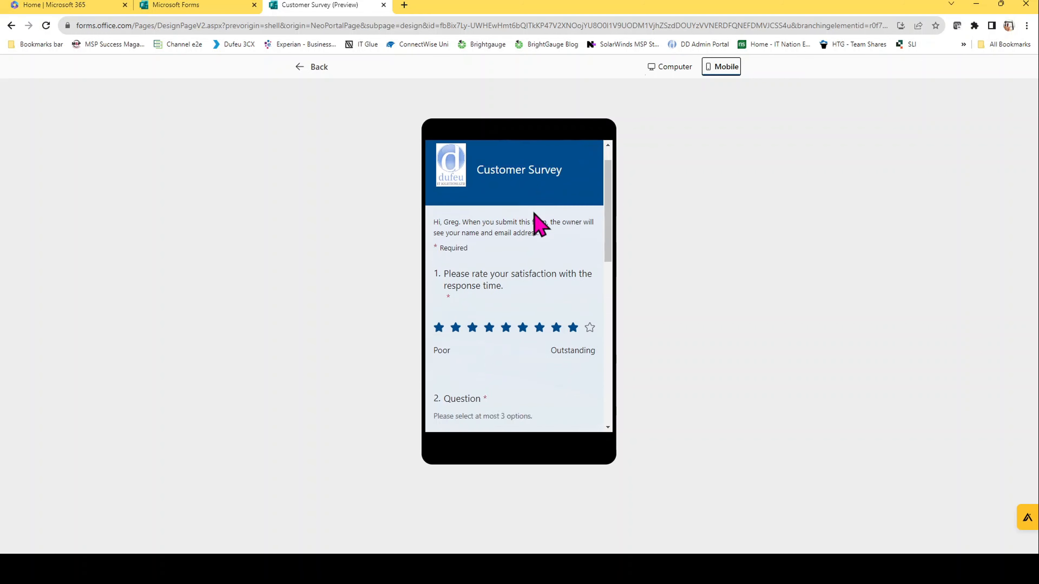
scroll(531, 212, "down", 2)
scroll(533, 220, "up", 10)
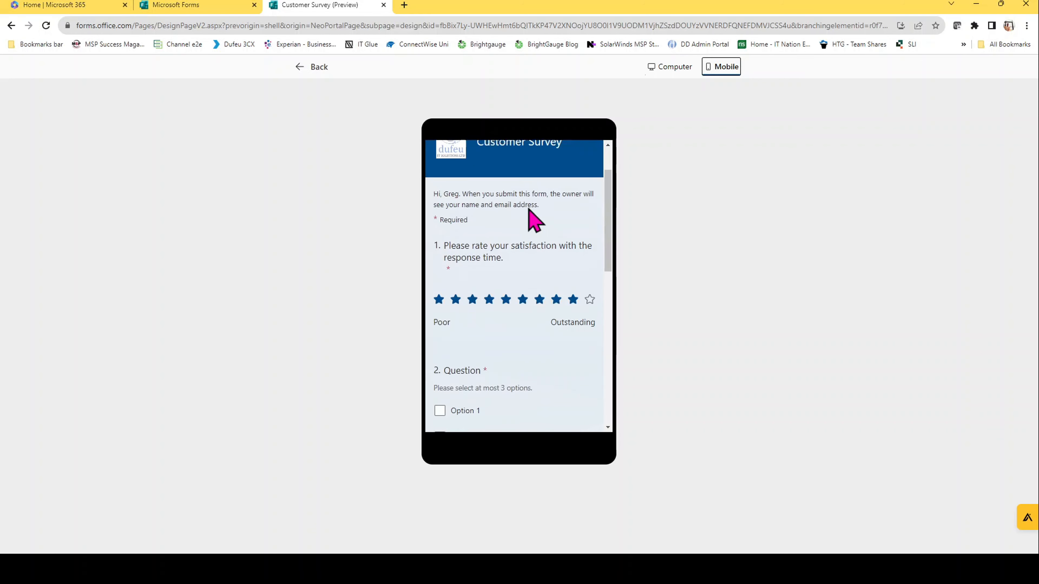
left_click(662, 70)
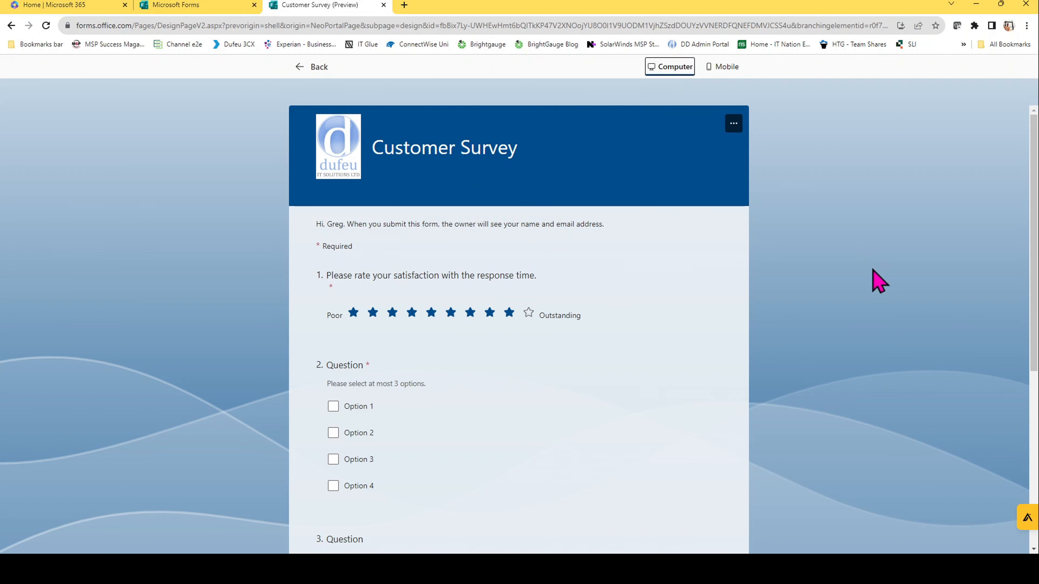
scroll(873, 281, "down", 6)
scroll(871, 281, "up", 6)
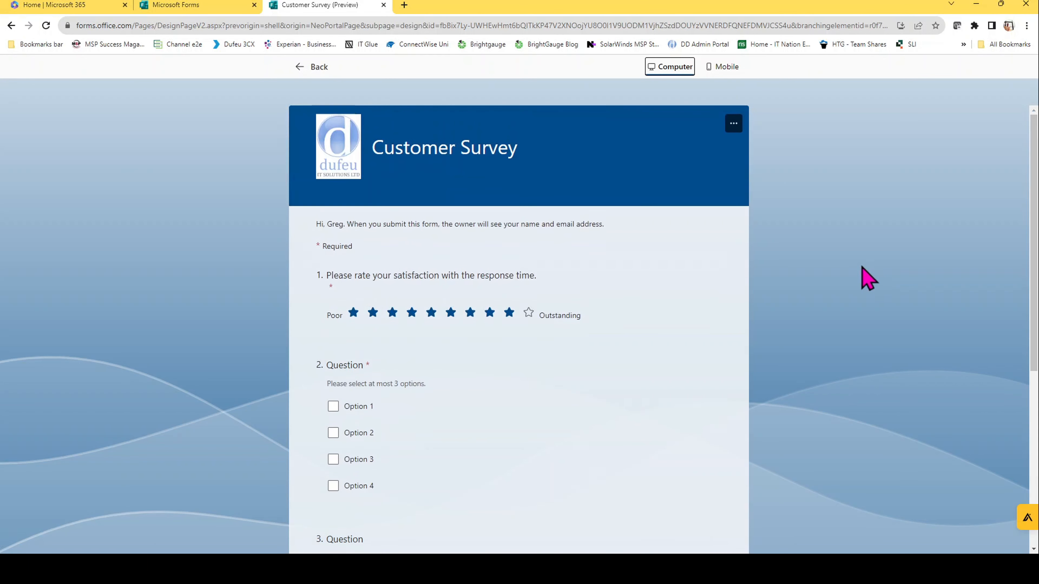
Step: Answer question 2 with Option 1, question 3 with "sdrfgdfdfg" and question 4 with No
left_click(333, 406)
scroll(531, 352, "down", 3)
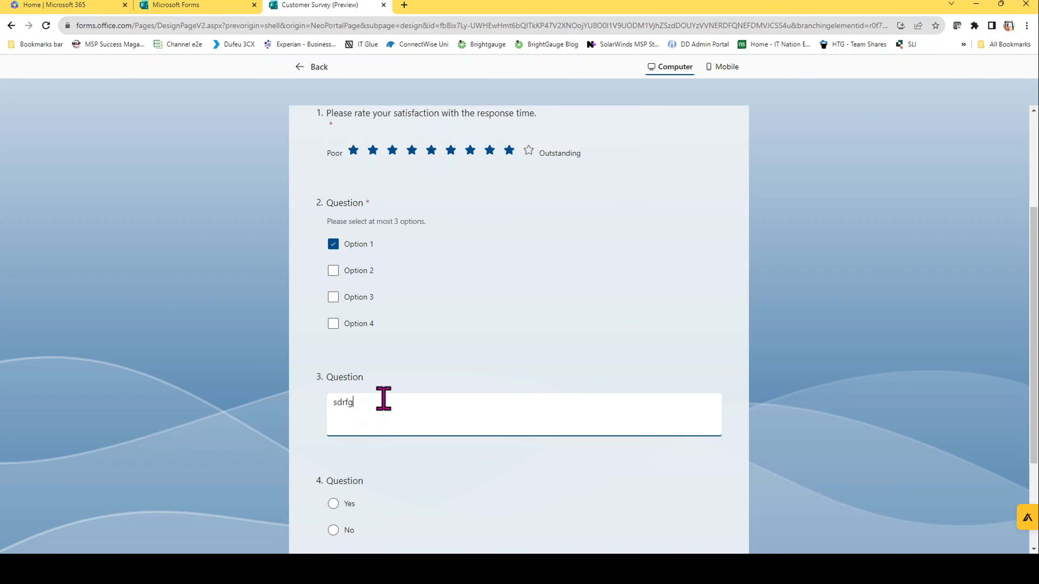
type("dfdfg")
scroll(568, 352, "down", 3)
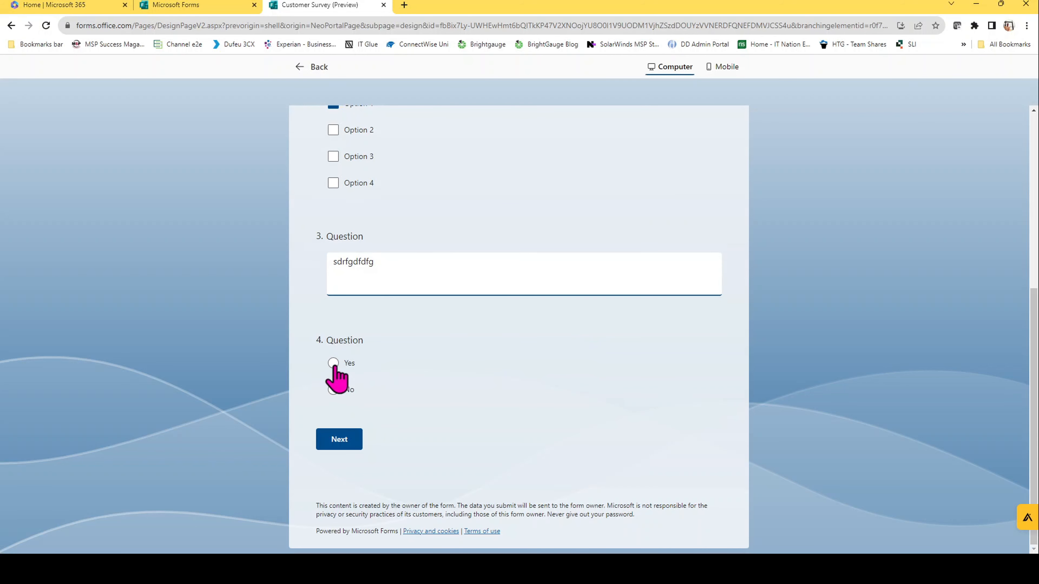
left_click(334, 389)
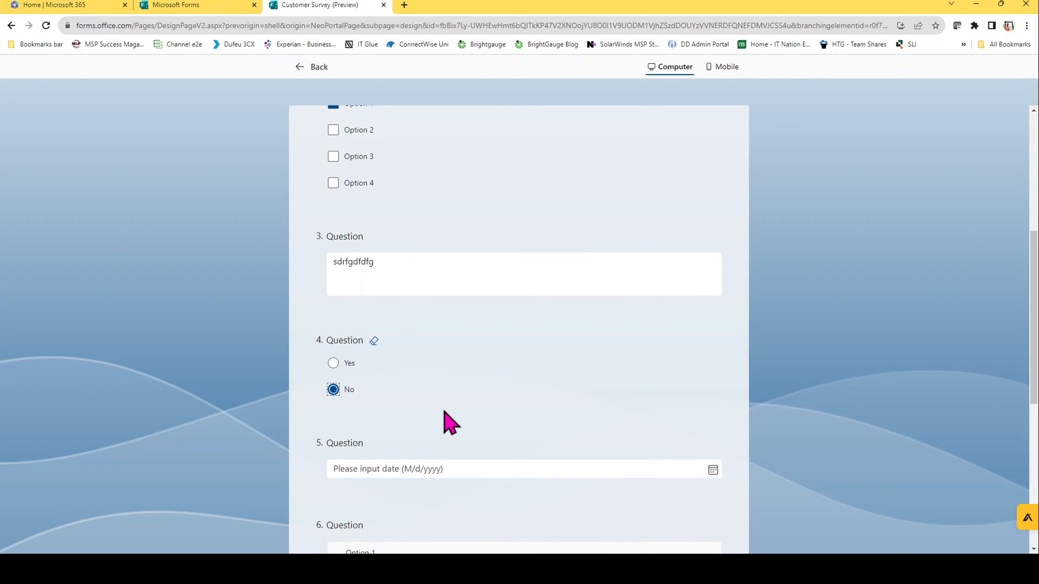
Step: Choose November 23 as the date for question 5 and select Option 1 for both statements of question 7
scroll(409, 379, "down", 4)
left_click(440, 250)
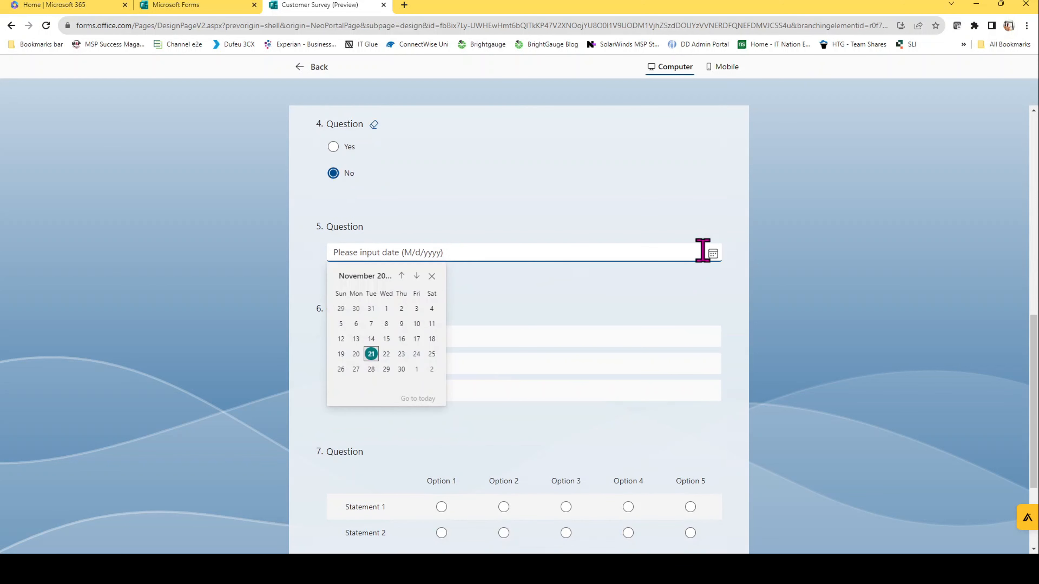
left_click(401, 354)
scroll(598, 301, "down", 3)
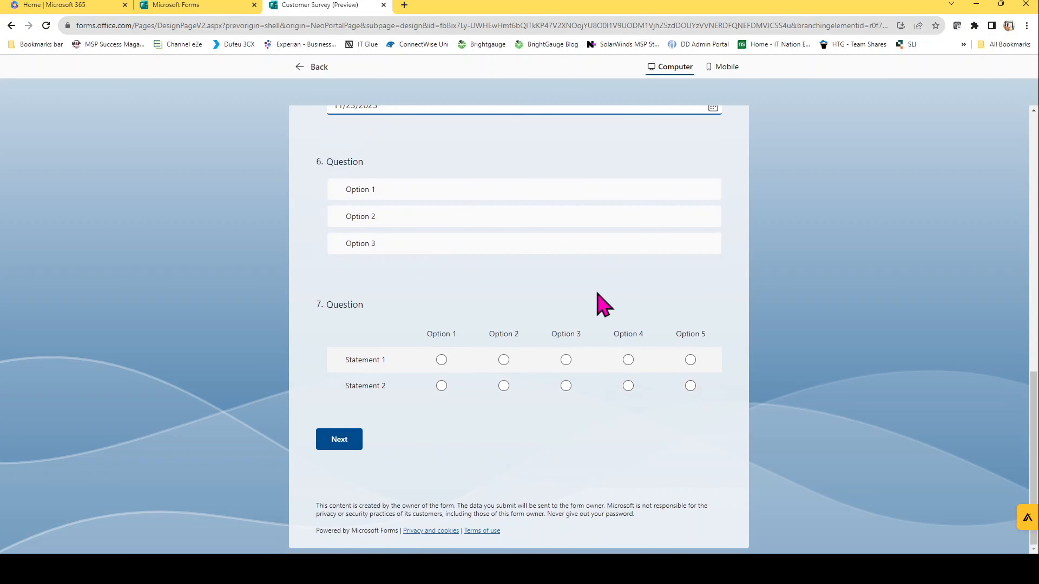
left_click(442, 359)
left_click(441, 385)
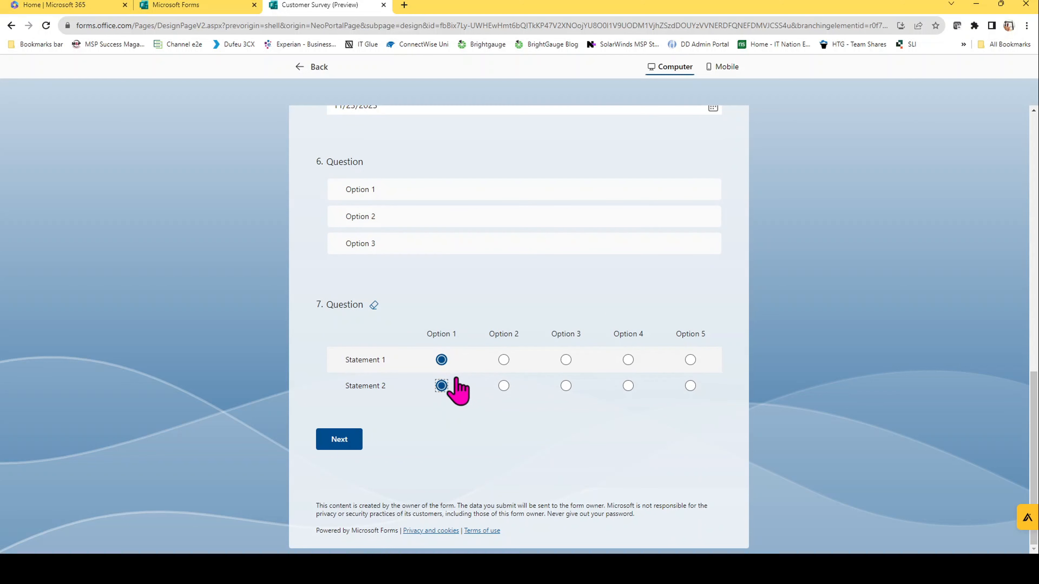
scroll(438, 333, "up", 2)
scroll(433, 343, "down", 2)
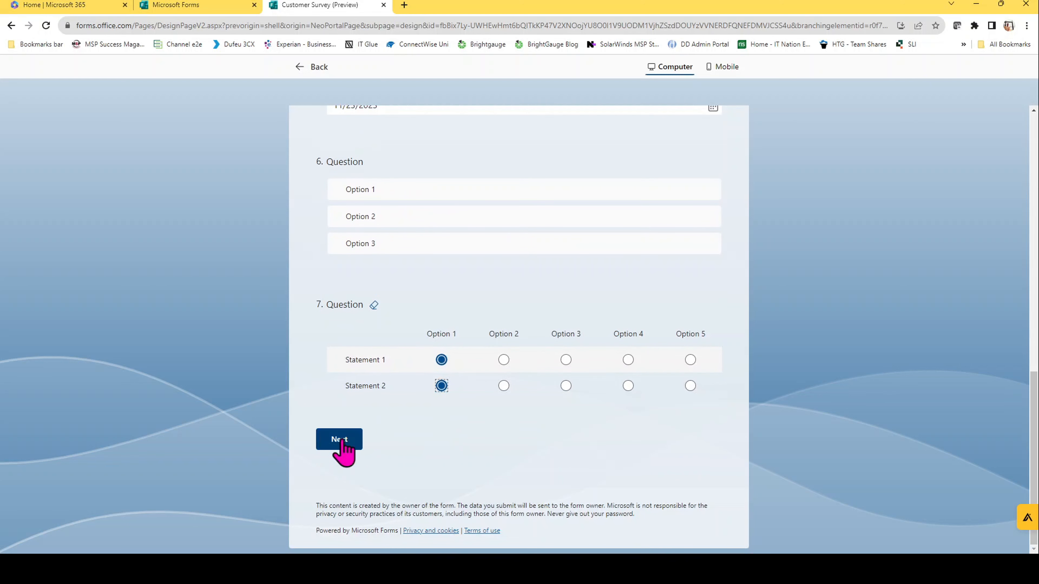
Step: Set the question 1 rating to ten stars and continue to the survey's next section
left_click(340, 439)
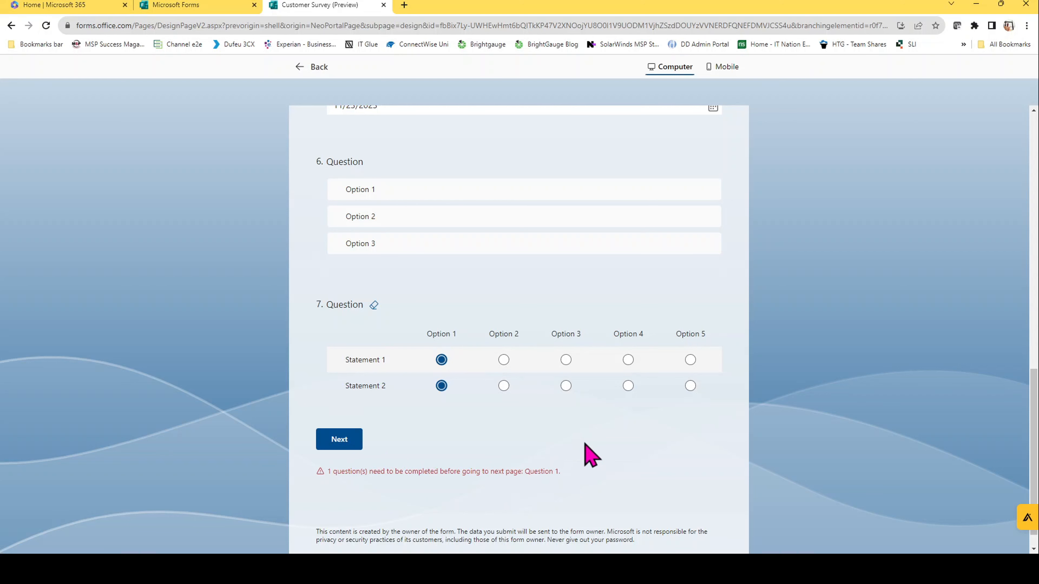
scroll(584, 443, "up", 2)
scroll(581, 450, "down", 3)
scroll(572, 450, "up", 15)
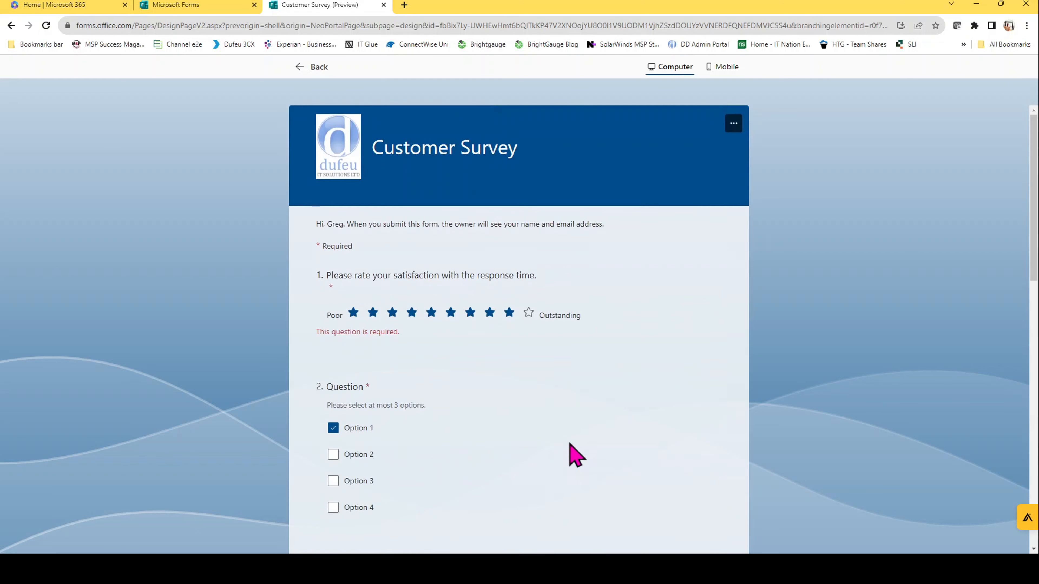
left_click(528, 313)
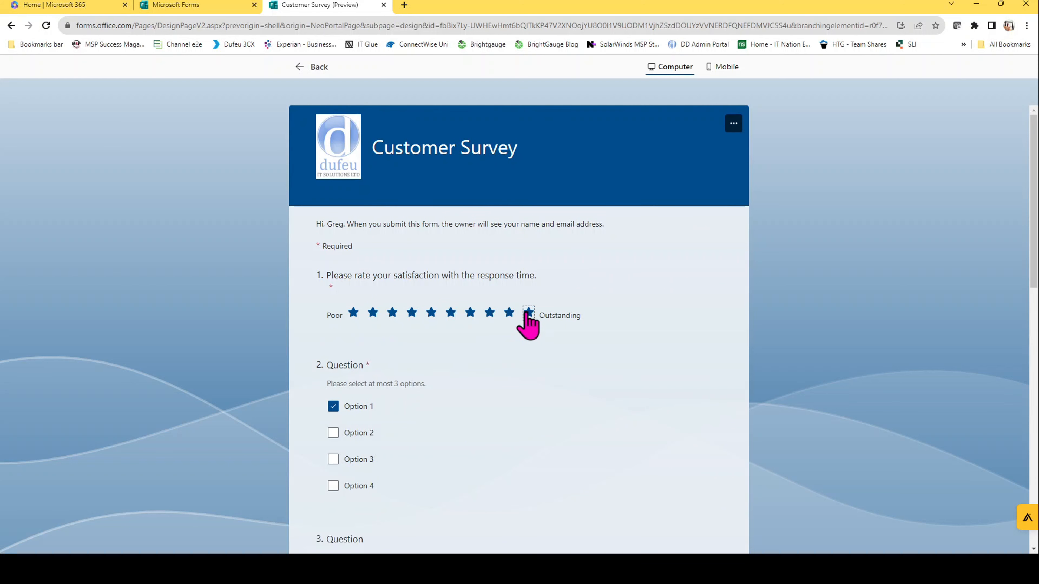
scroll(601, 338, "down", 15)
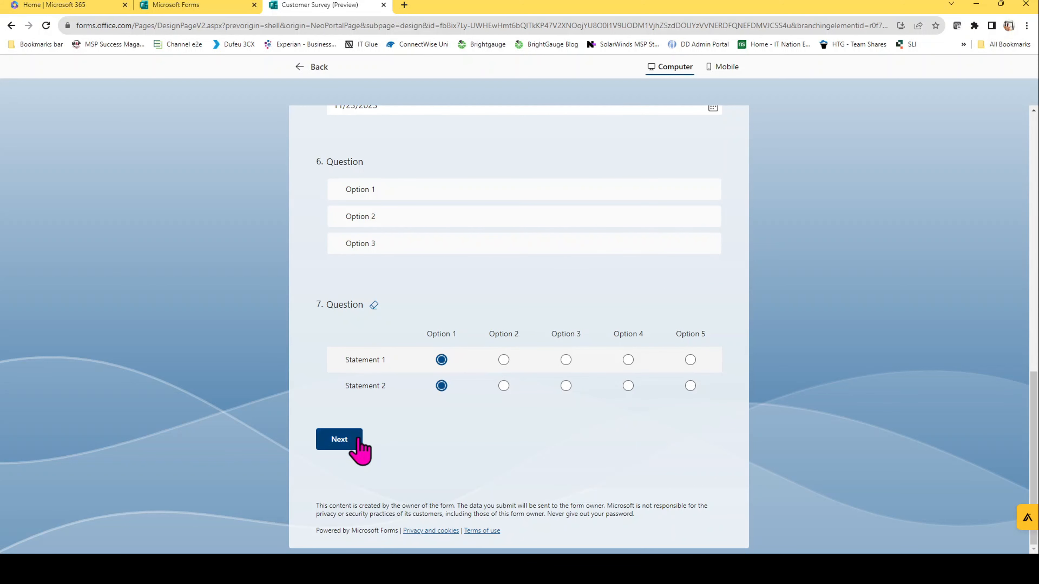
left_click(339, 439)
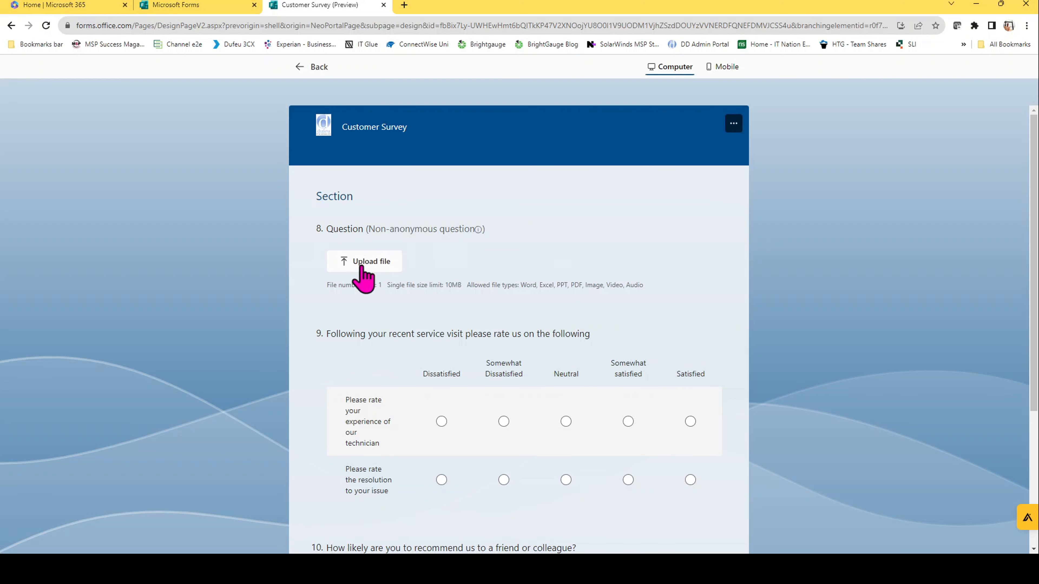
Step: Review the second section's questions down to the recommendation scale and return to the form editor without submitting
scroll(489, 255, "down", 1)
scroll(489, 255, "down", 5)
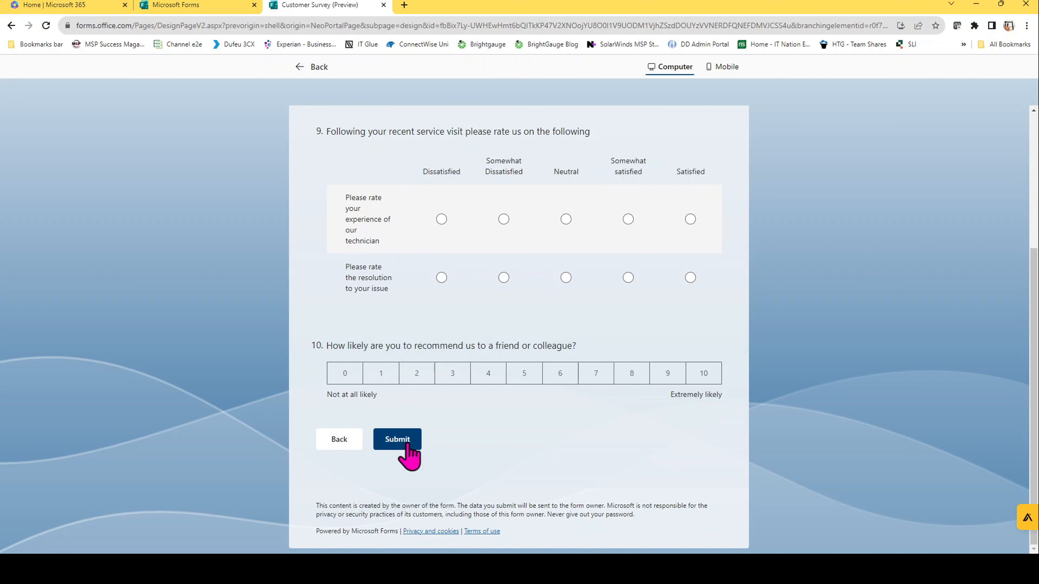
left_click(321, 70)
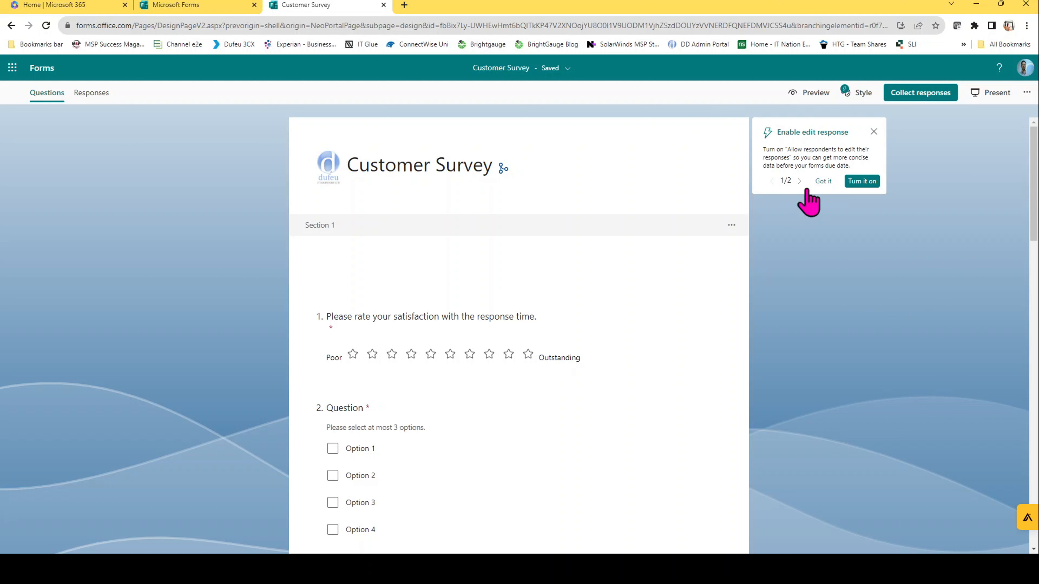
Step: Review the form's suggestions and add the suggested description inviting respondents to complete the survey by Nov 28, 2023
left_click(873, 132)
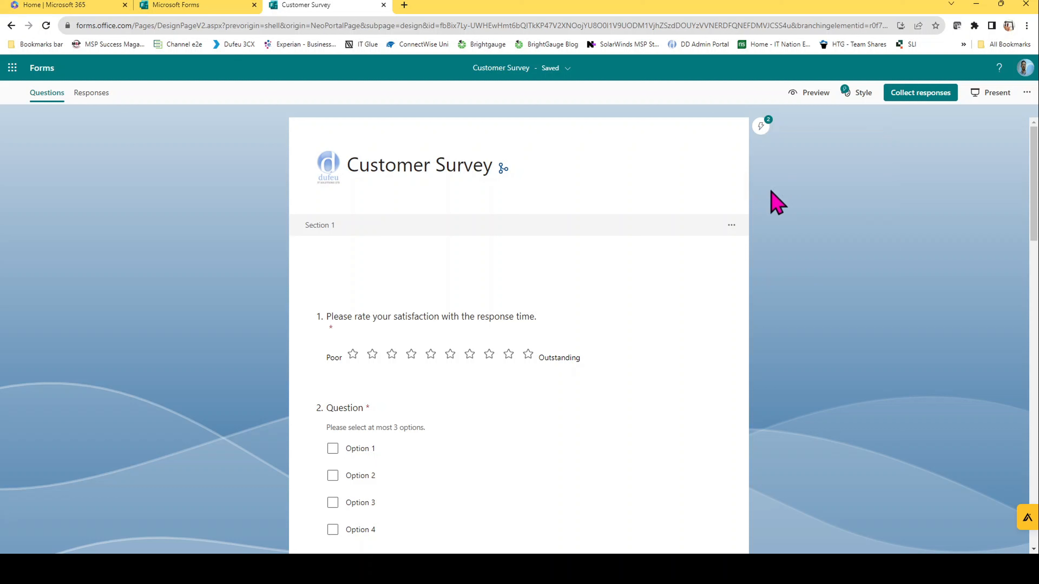
left_click(761, 127)
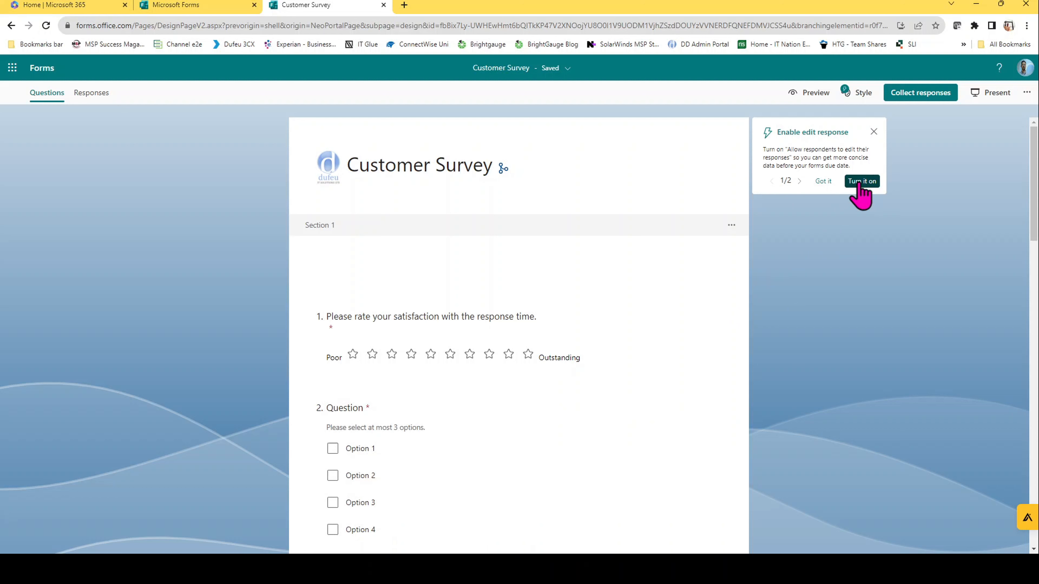
left_click(799, 180)
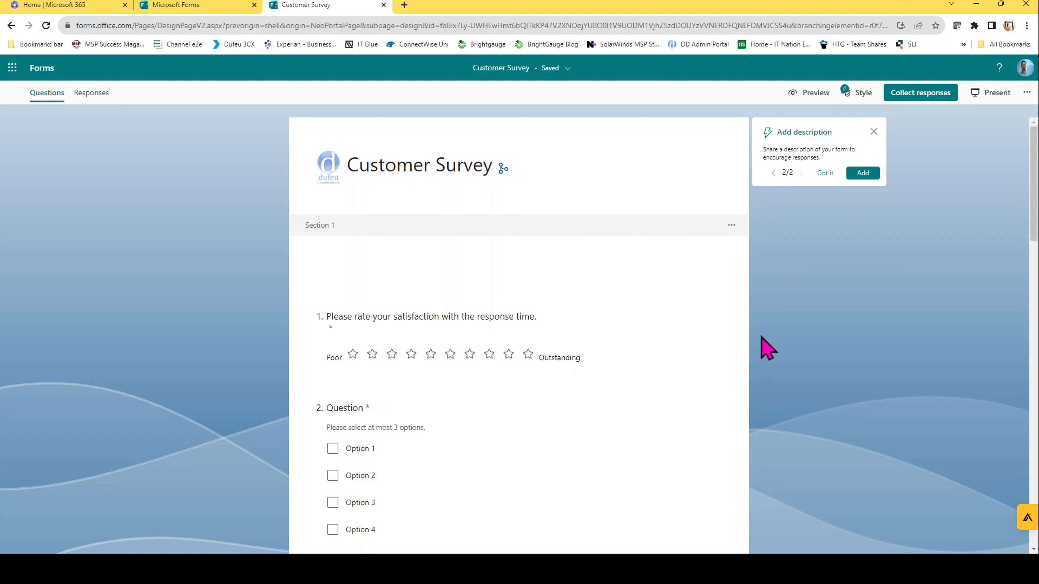
left_click(862, 173)
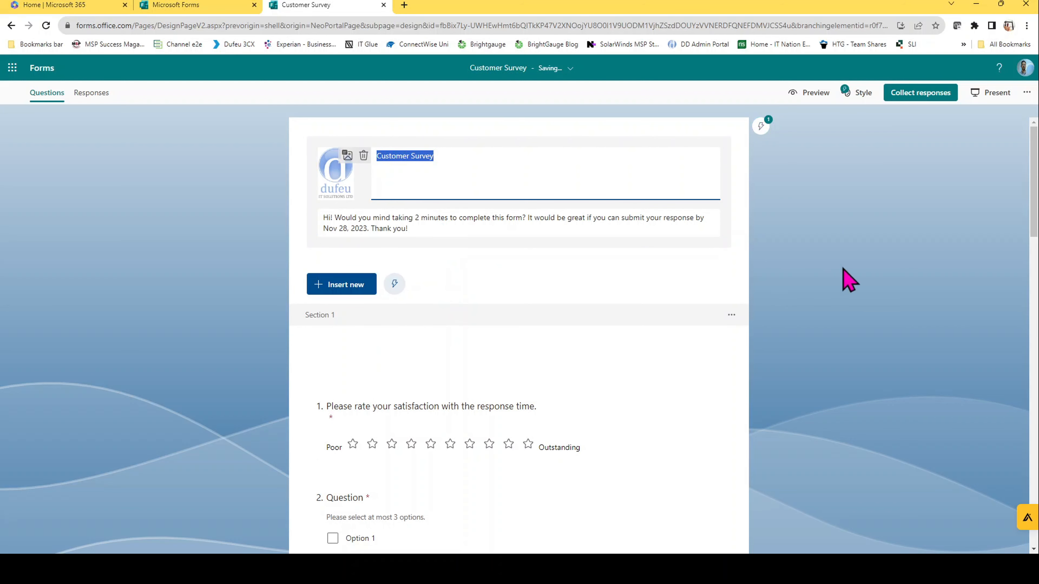
left_click(841, 279)
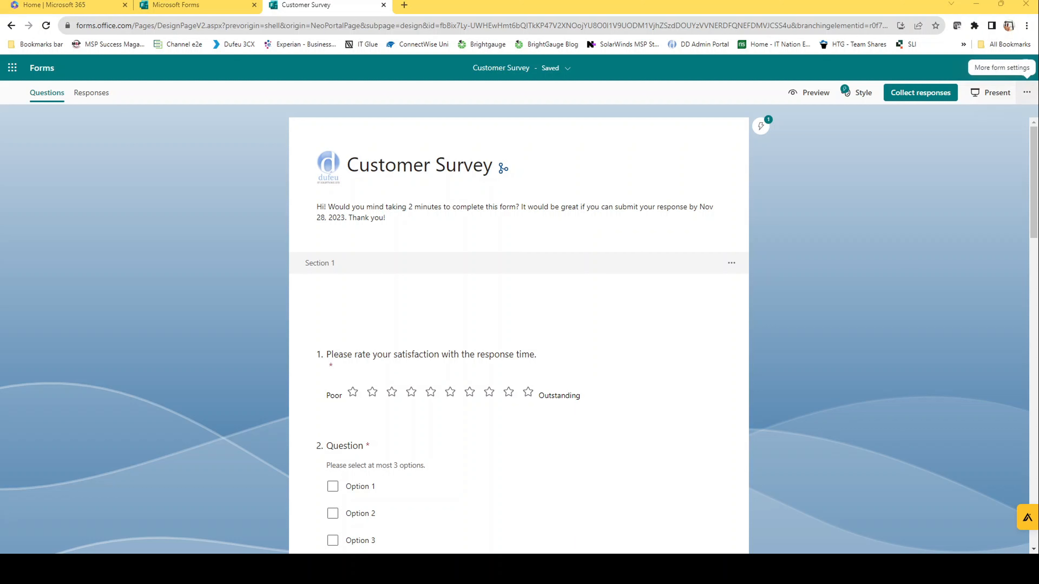
Step: Open the form settings and check the explanation beside the unavailable Anyone can respond option
left_click(1026, 94)
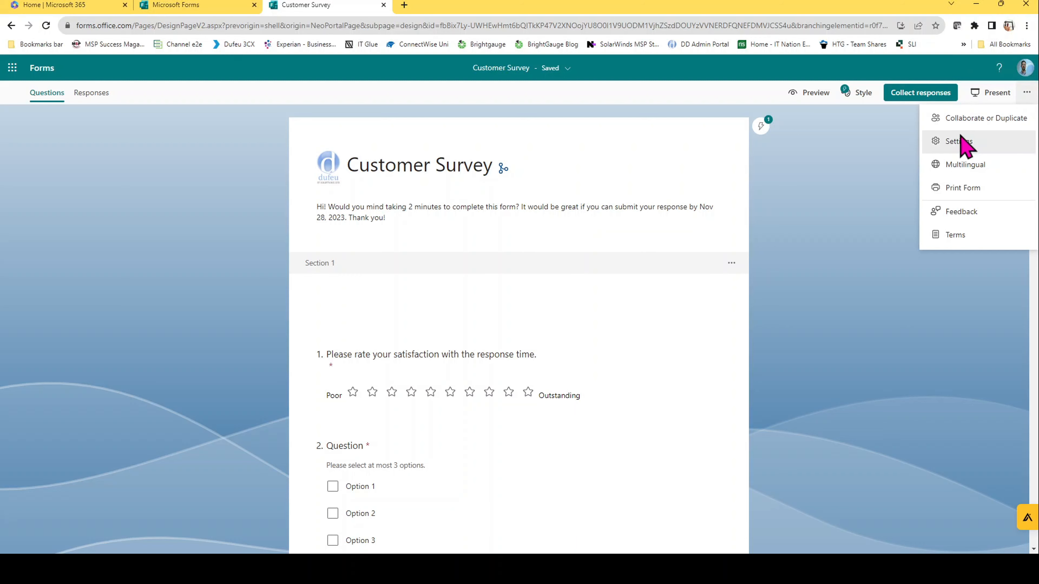
left_click(955, 142)
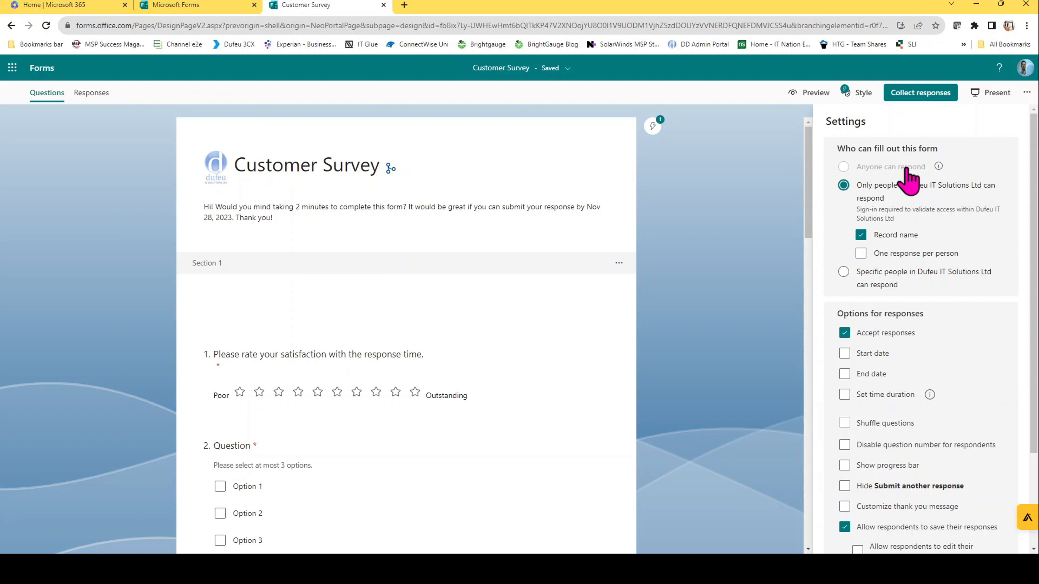
left_click(938, 166)
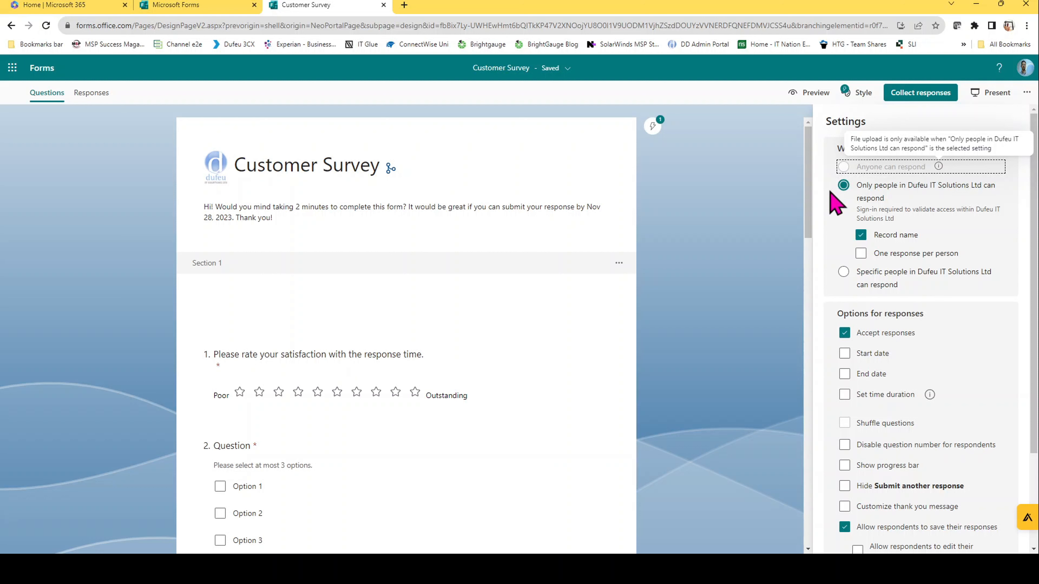
Step: Delete the file upload question from Section 2 of the survey
scroll(580, 266, "down", 6)
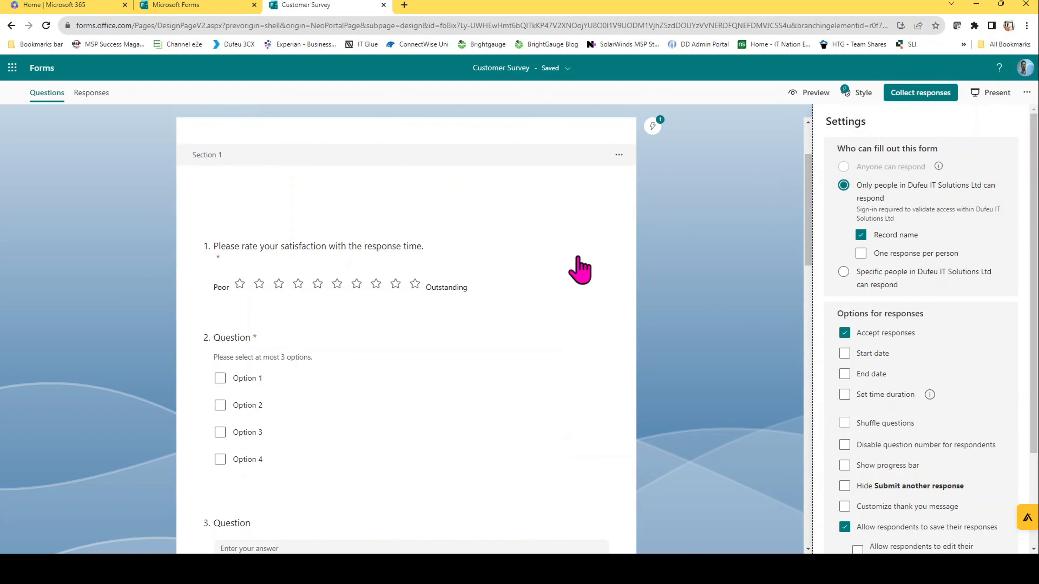
scroll(580, 267, "down", 10)
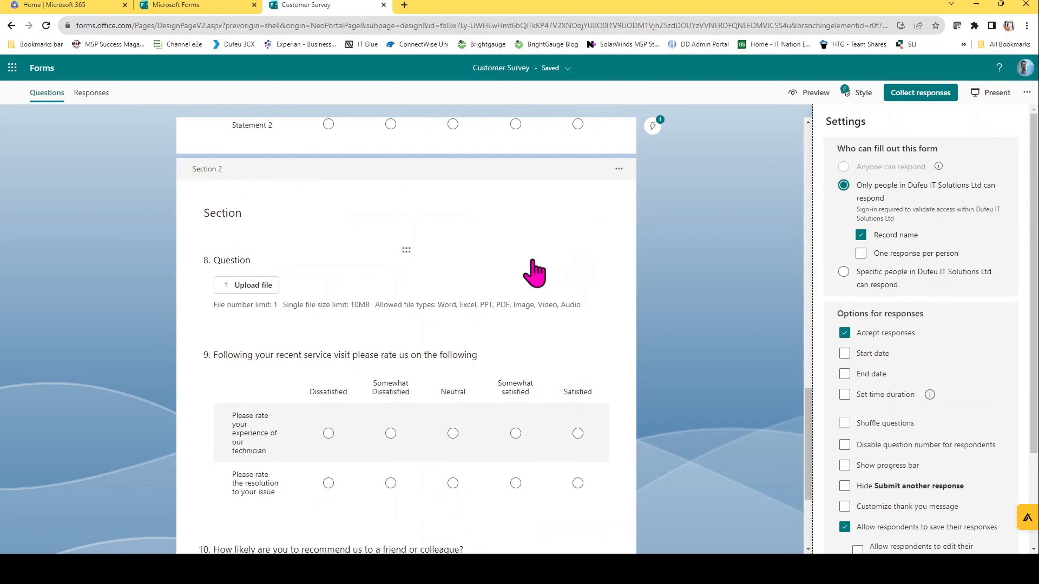
left_click(567, 283)
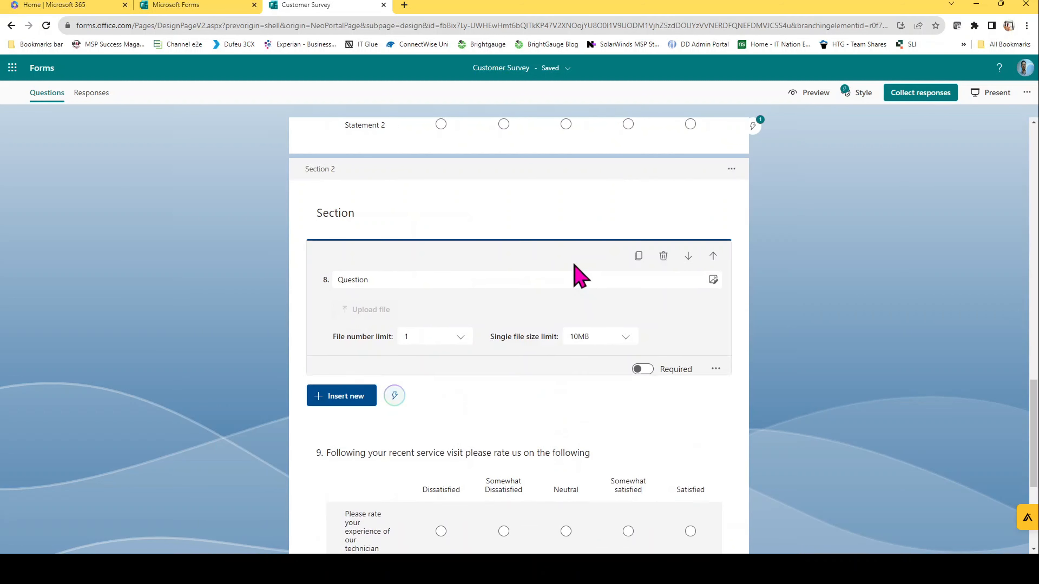
left_click(664, 257)
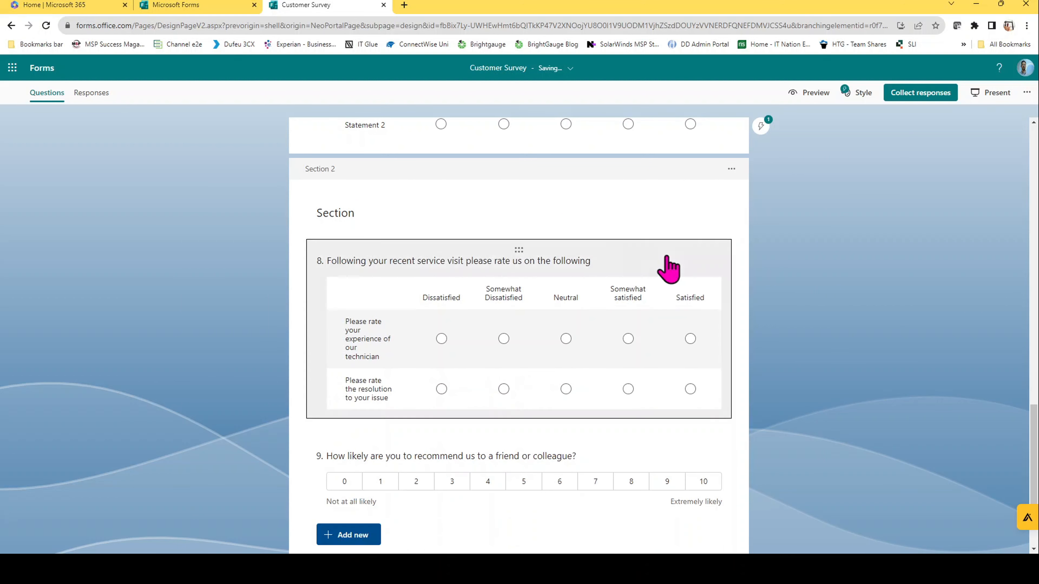
Step: Set the form to Anyone can respond in the form settings
scroll(844, 290, "up", 10)
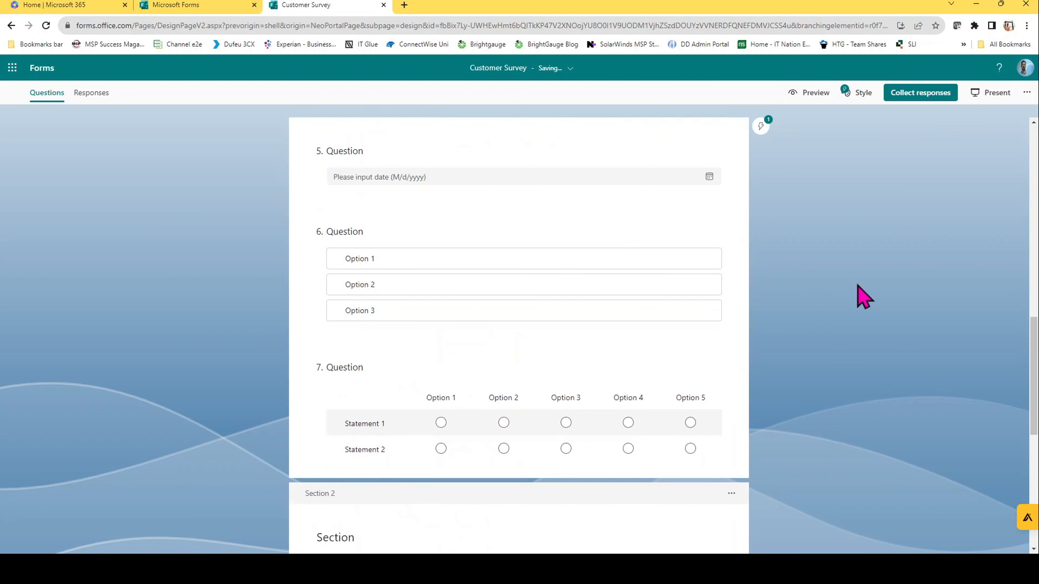
left_click(1025, 94)
left_click(965, 142)
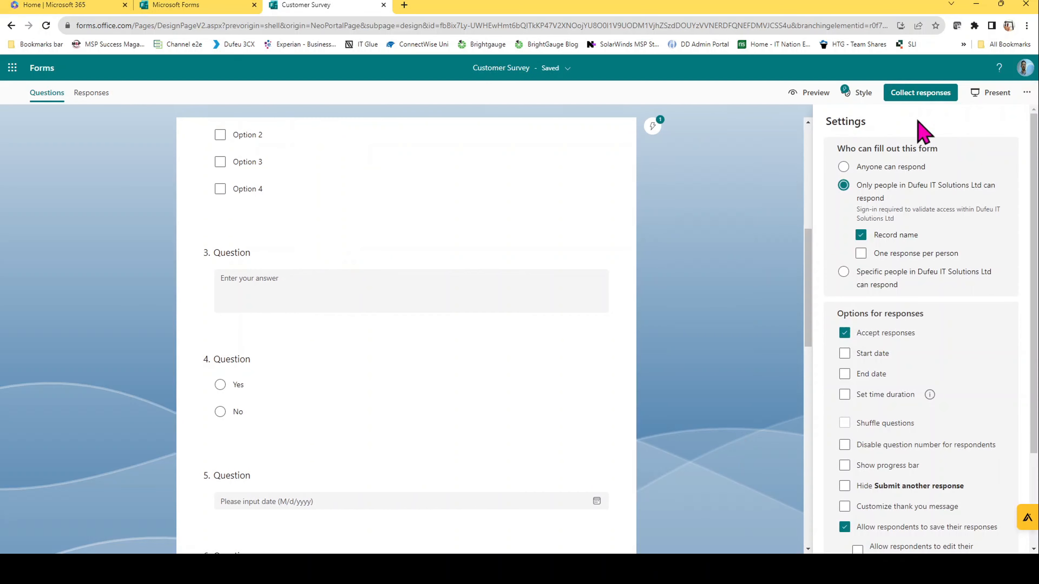
left_click(843, 167)
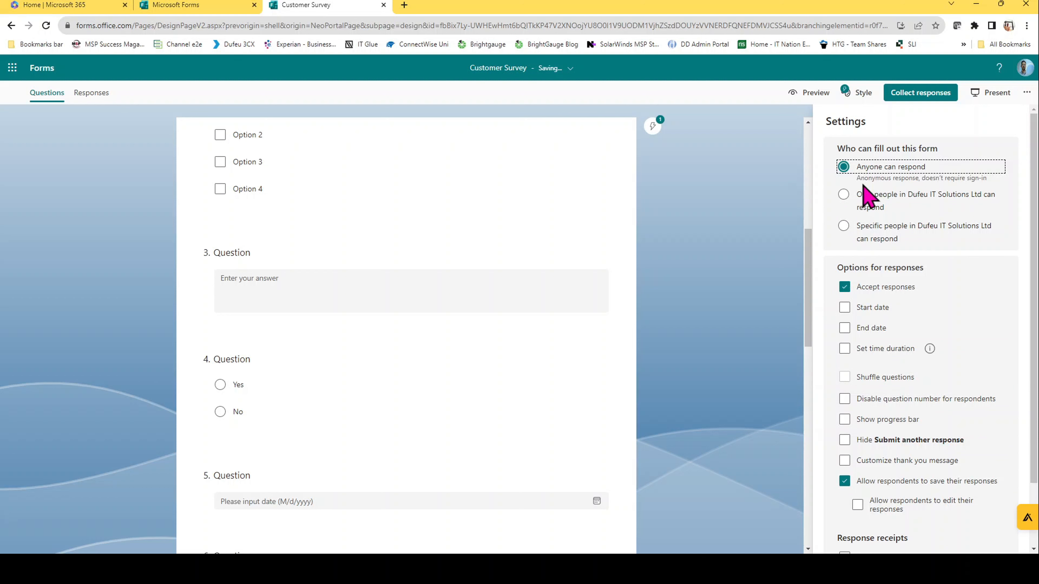
left_click(847, 201)
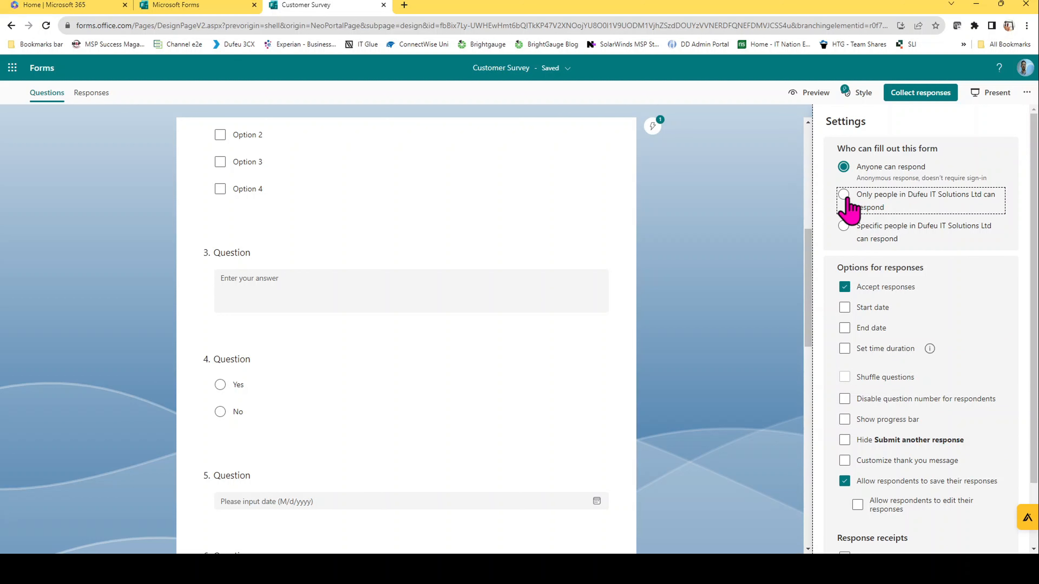
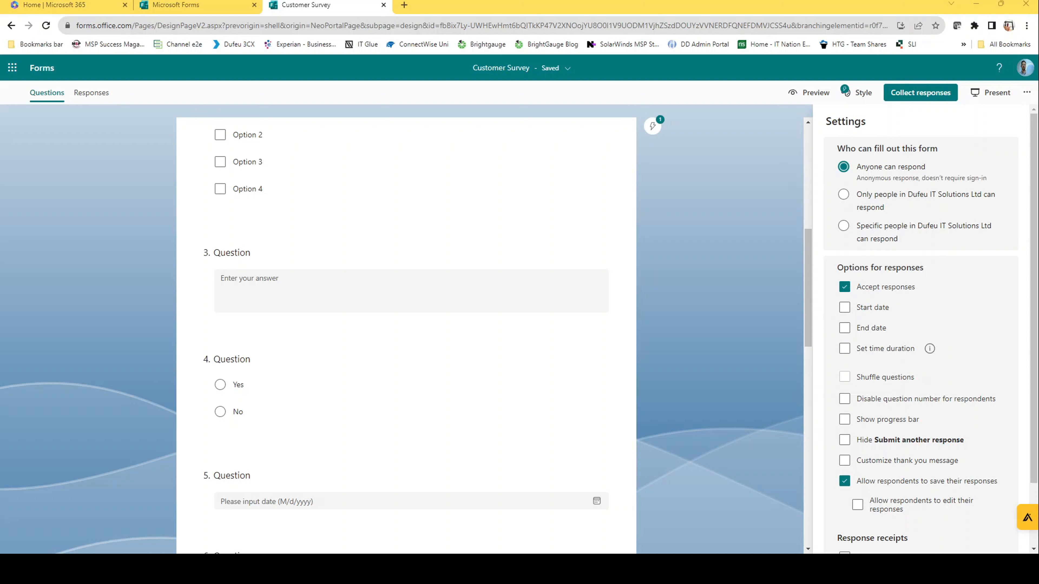
Step: Enable a start date of 11/21/2023 at 9:00 PM and an end date of 11/28/2023 at 9:15 PM for responses
left_click(843, 307)
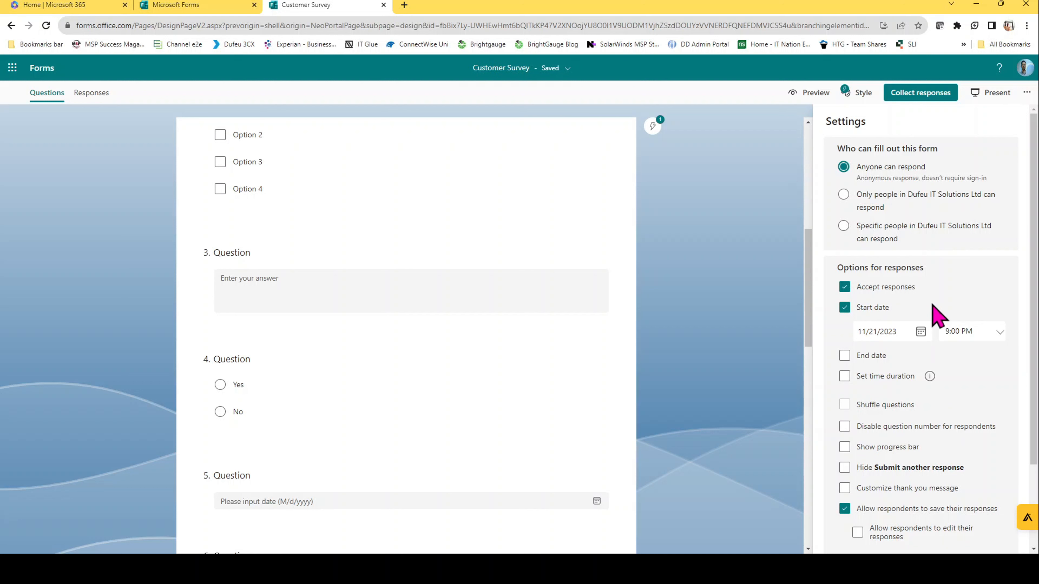
left_click(846, 355)
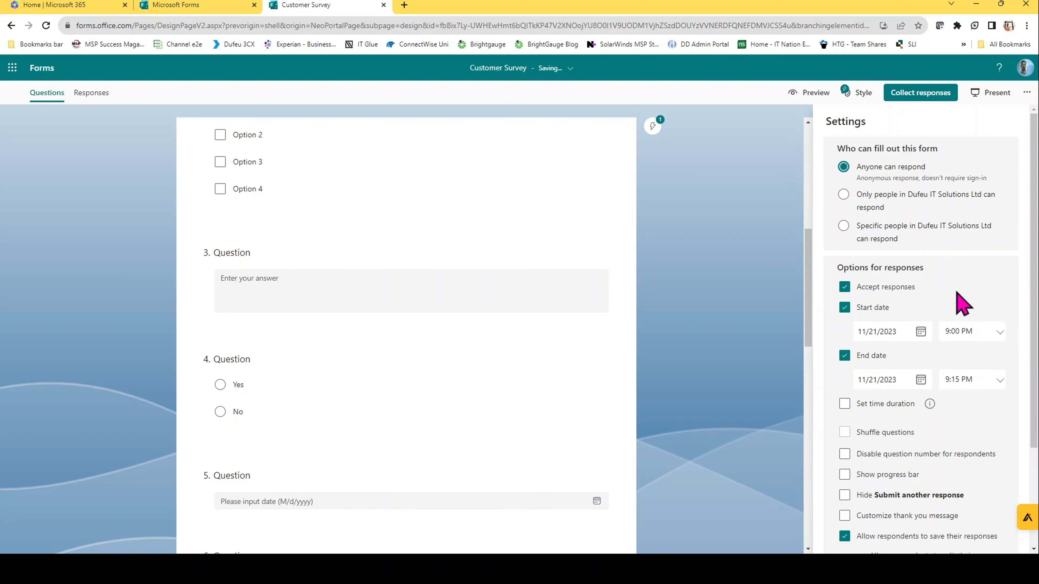
left_click(920, 380)
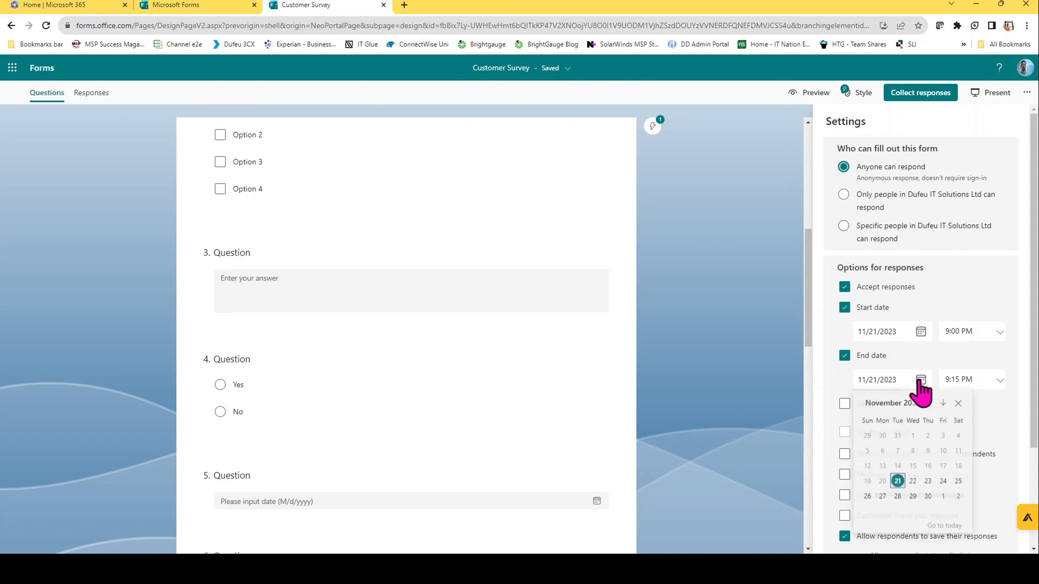
left_click(898, 497)
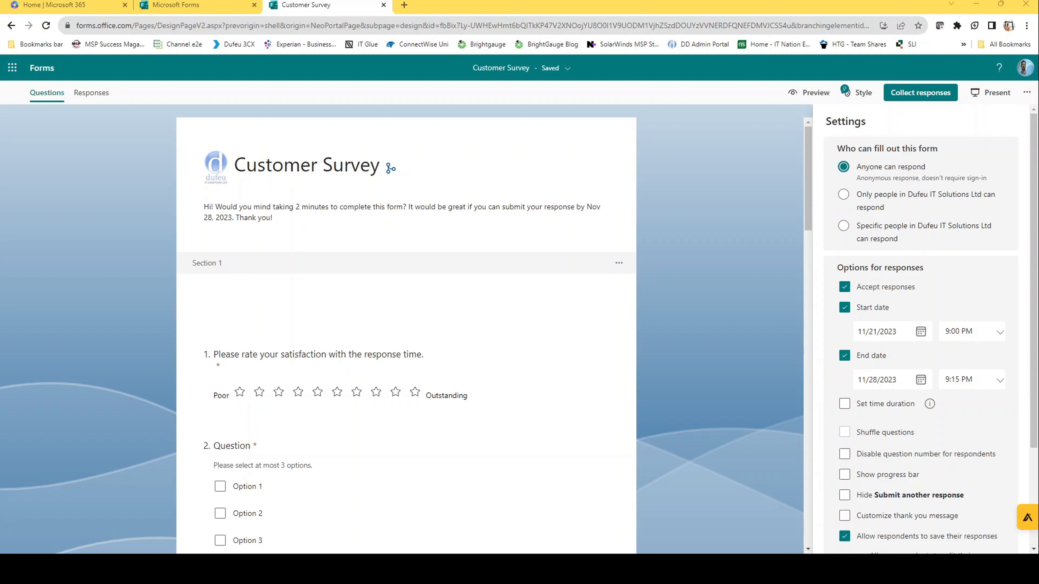
Step: Try disabling question numbers for respondents and turn the option off again
left_click(844, 403)
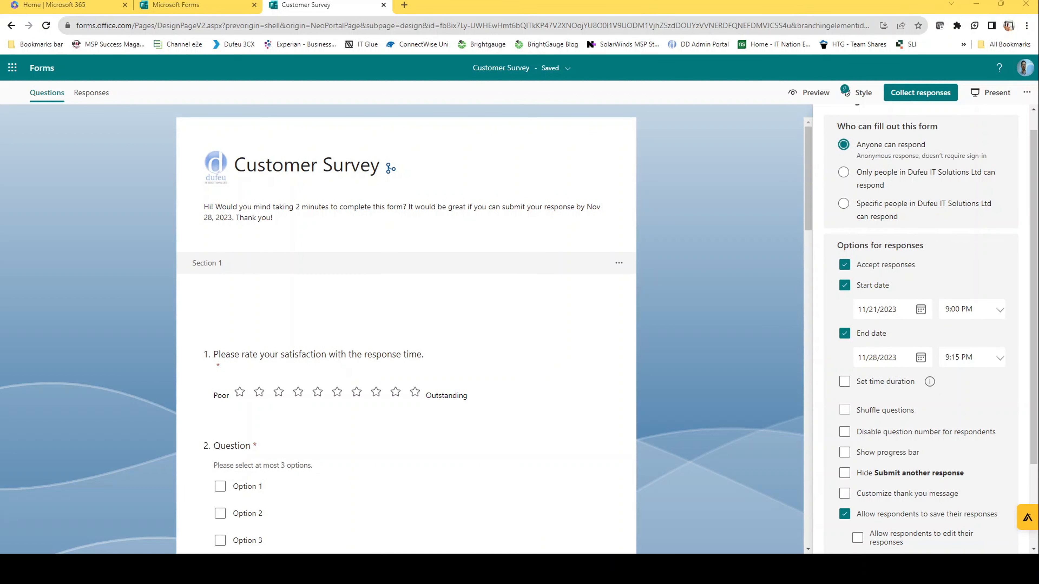
left_click(844, 432)
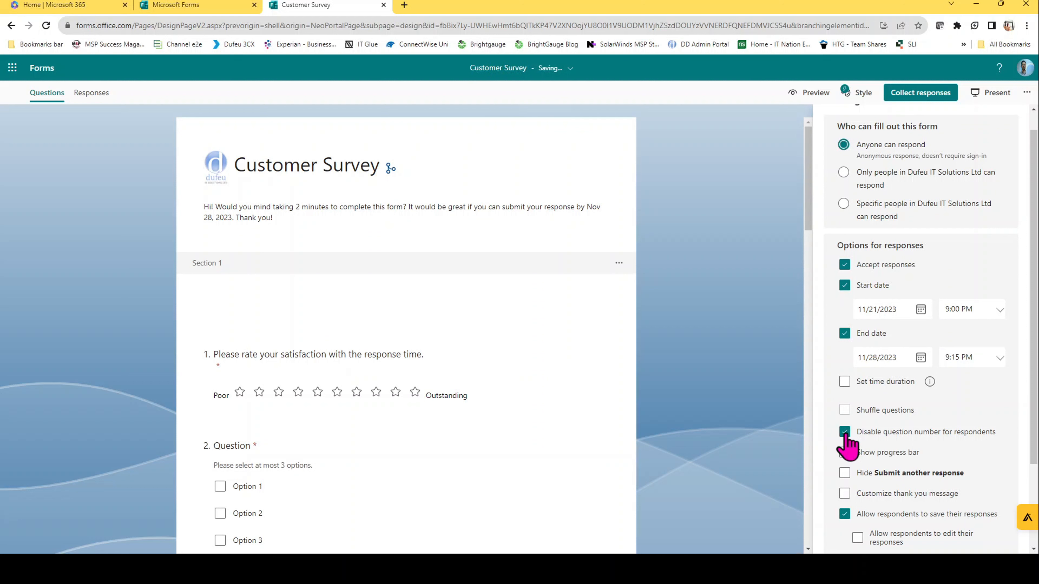
left_click(845, 432)
left_click(843, 453)
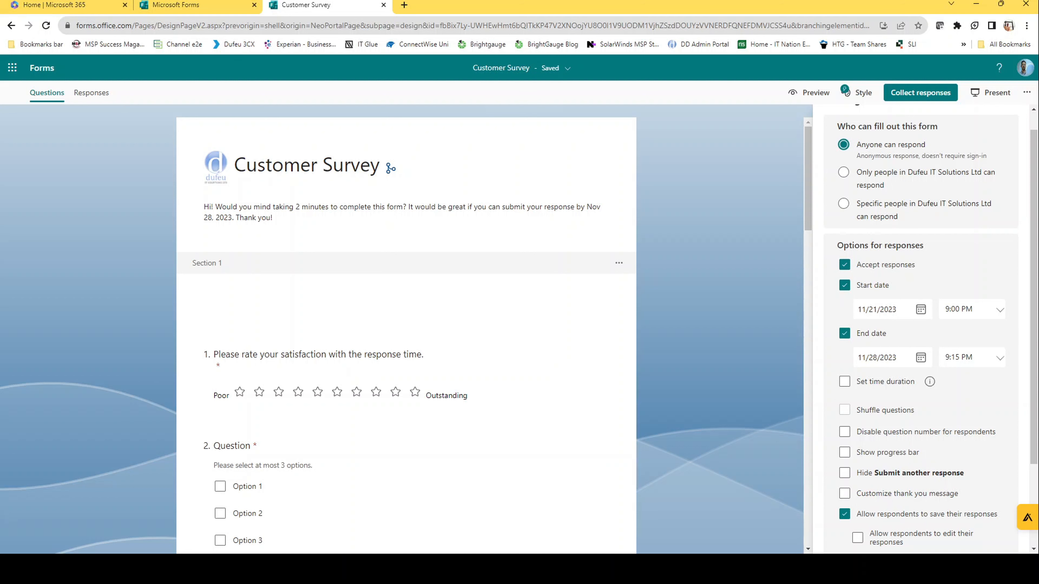
Step: Hide Submit another response, enable the customized thank you message "Your response was submitted.", and close the settings
scroll(920, 327, "down", 3)
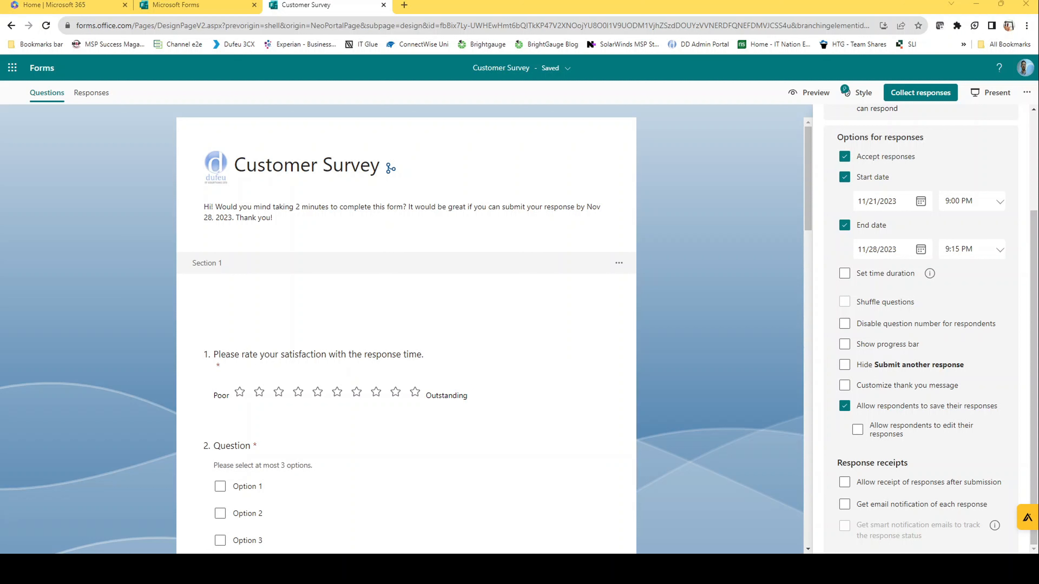
left_click(844, 364)
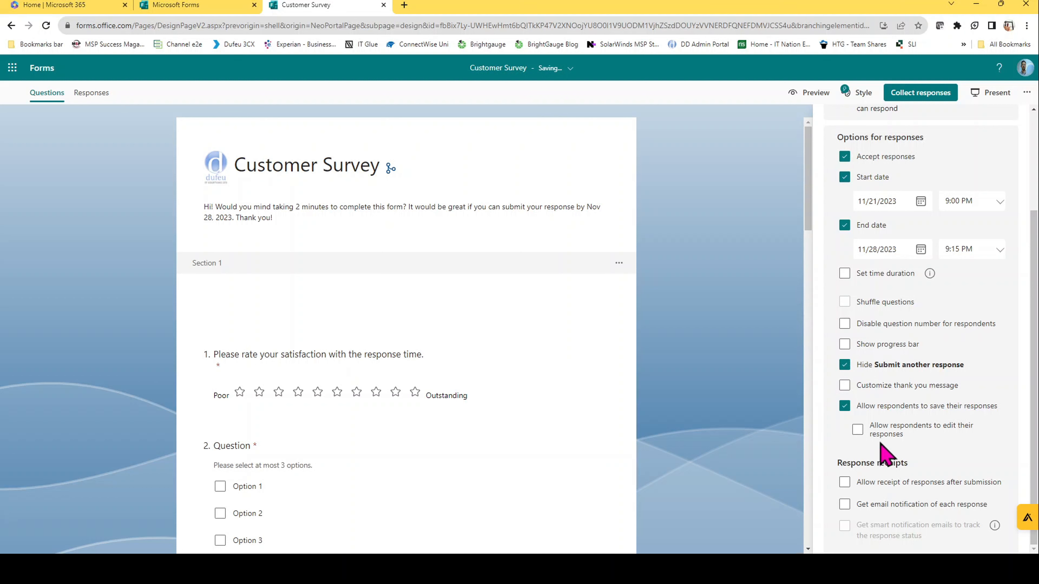
left_click(845, 386)
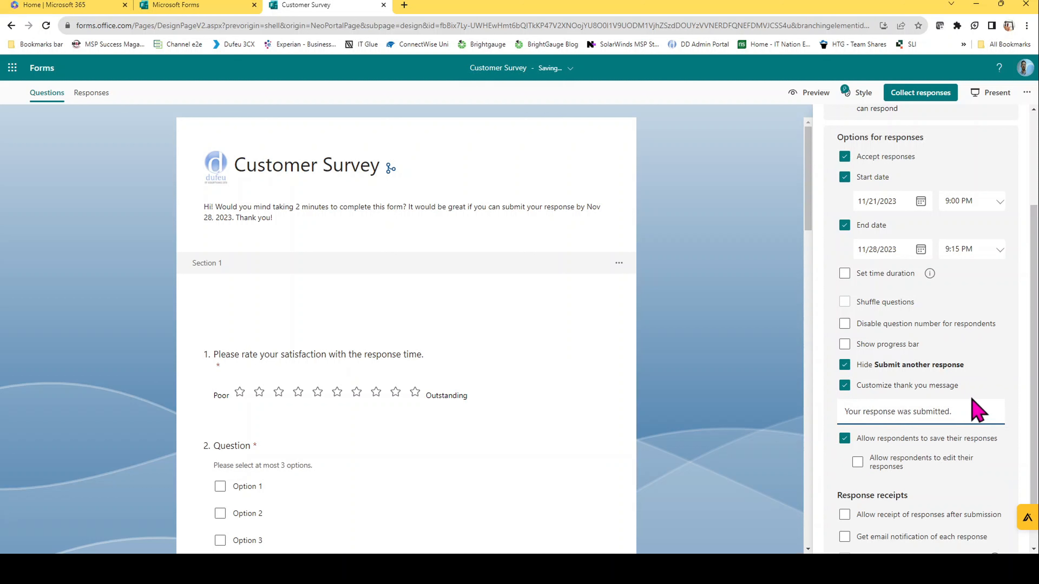
scroll(947, 372, "down", 1)
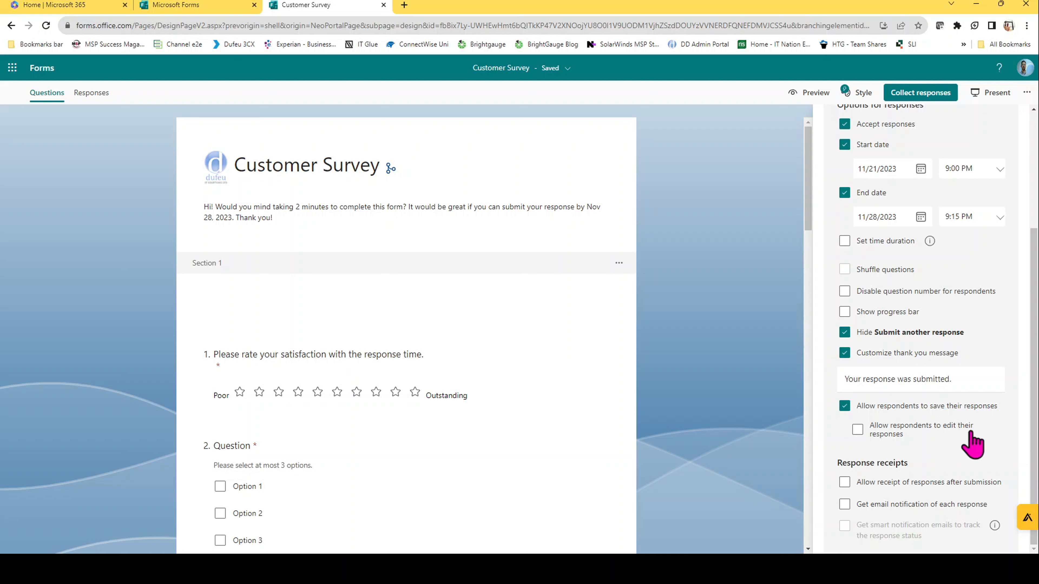
left_click(926, 461)
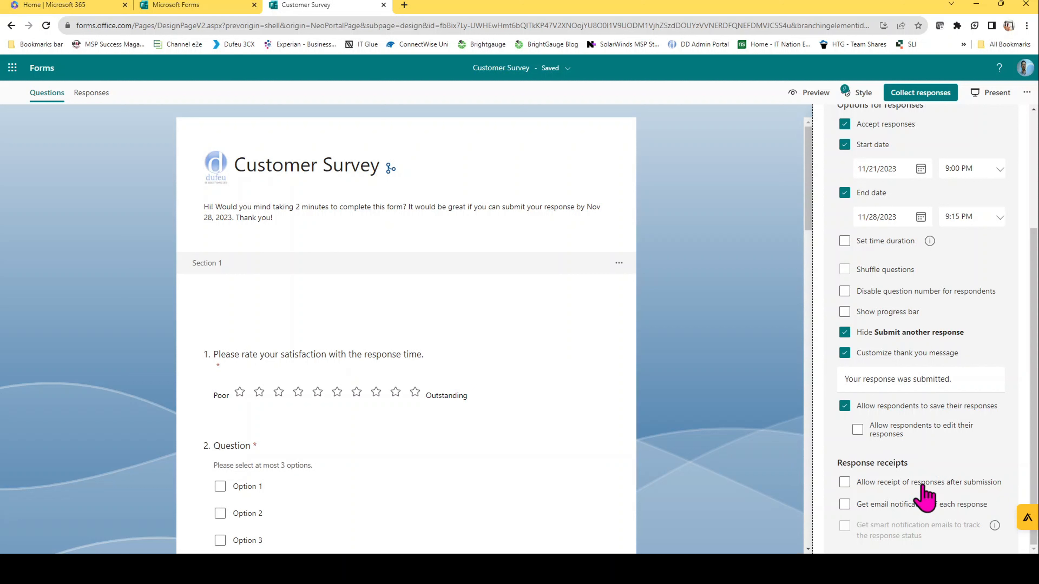
scroll(1003, 466, "up", 4)
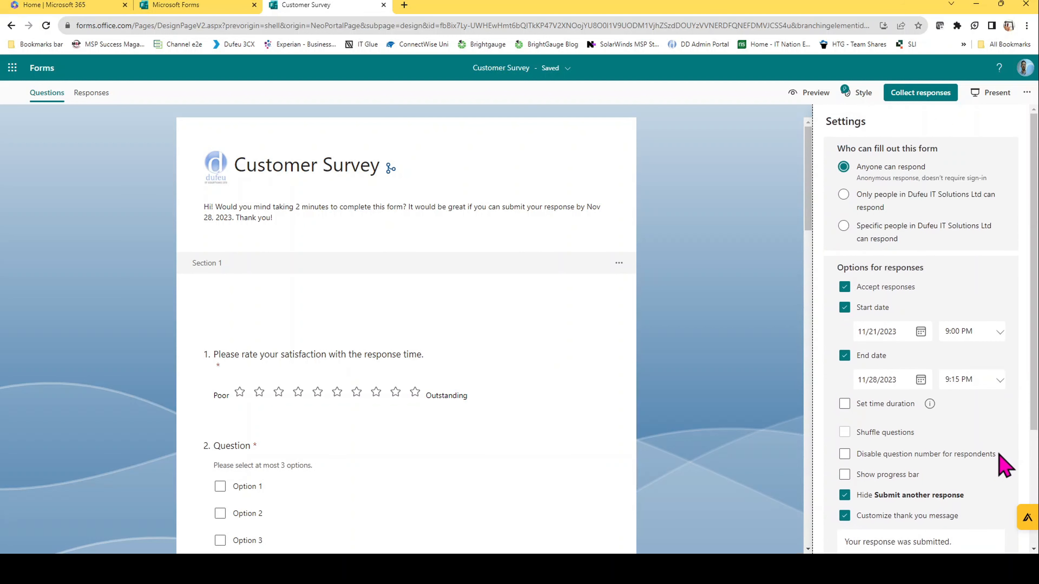
left_click(1026, 94)
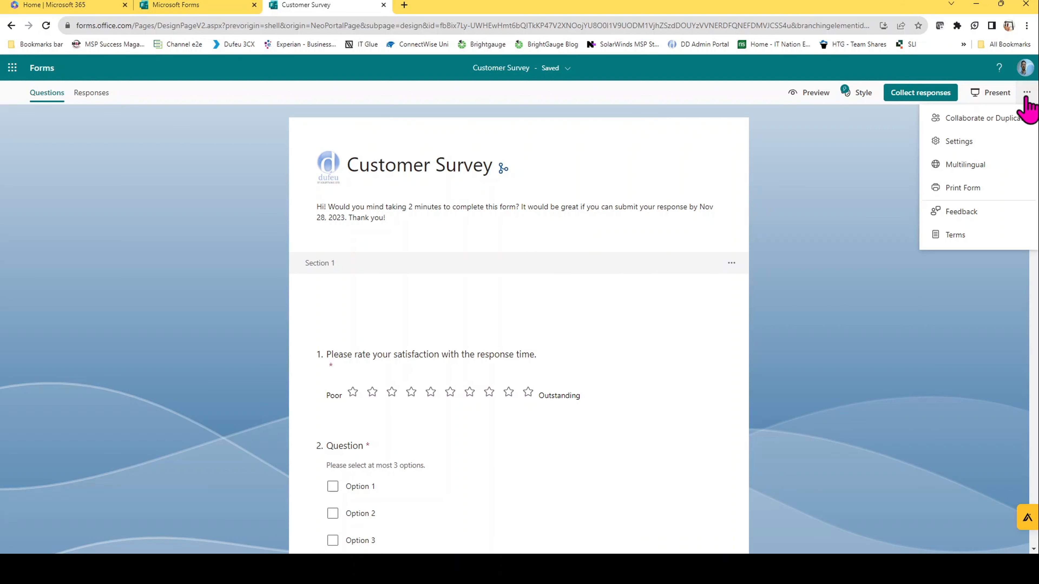
left_click(867, 340)
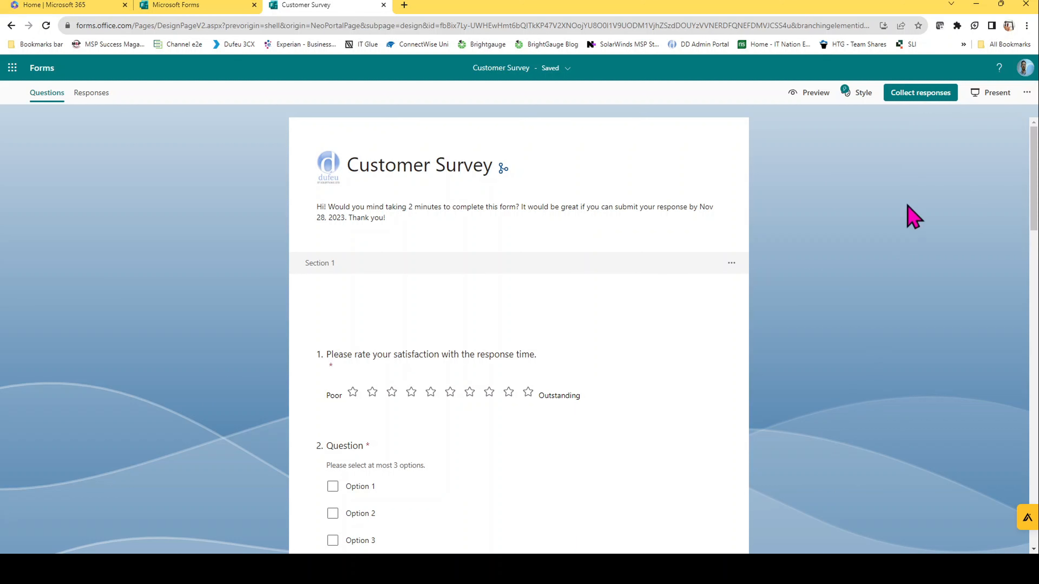
Step: Open the response collection options, allow only specific people in Dufeu IT Solutions Ltd to respond, and add a colleague by name
left_click(923, 99)
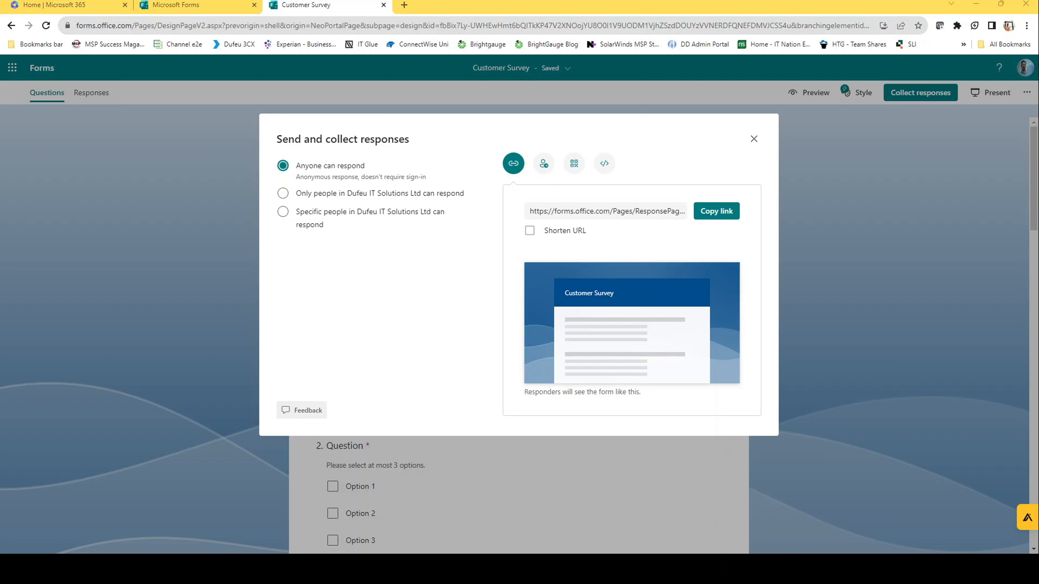
left_click(282, 211)
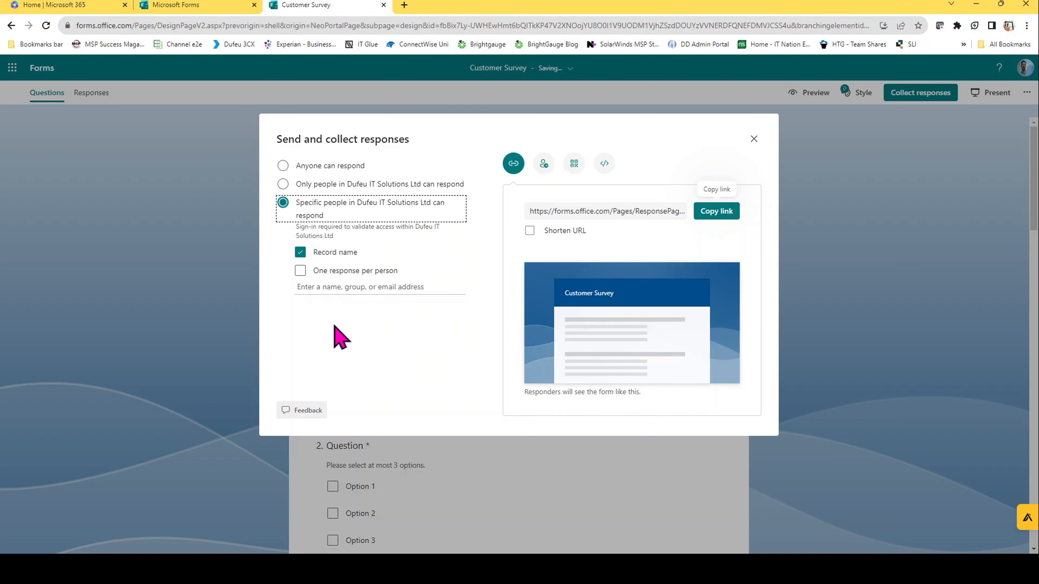
left_click(347, 288)
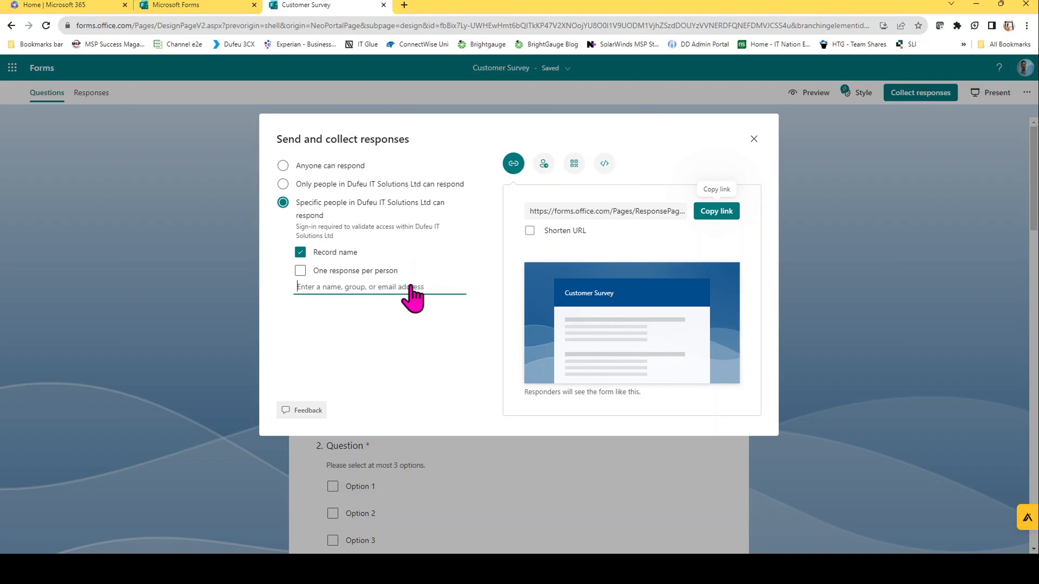
type("greg")
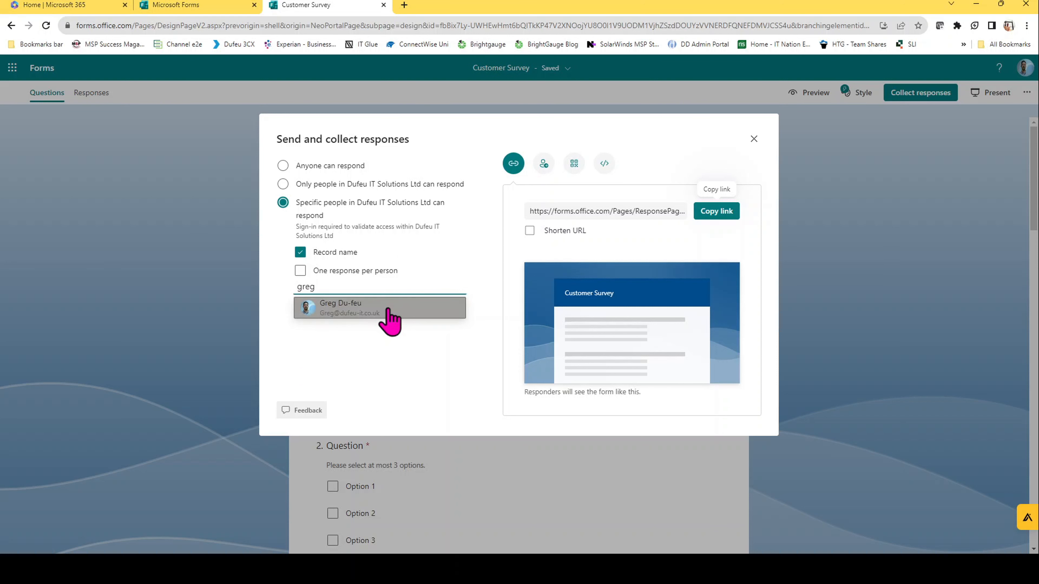
left_click(387, 311)
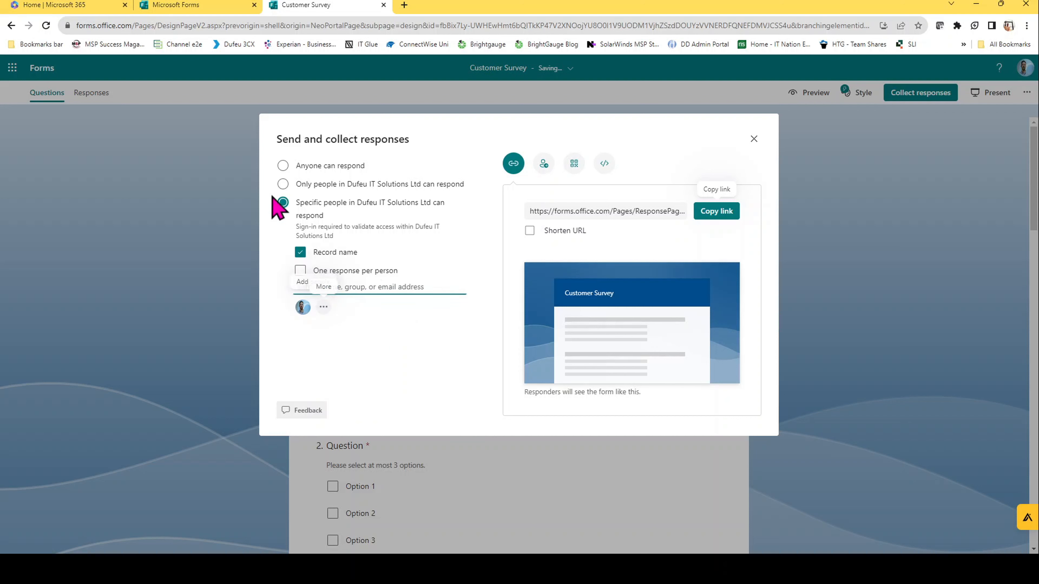
Step: Remove the specified people by switching to Only people in Dufeu IT Solutions Ltd can respond, and set access back to Anyone can respond
left_click(283, 184)
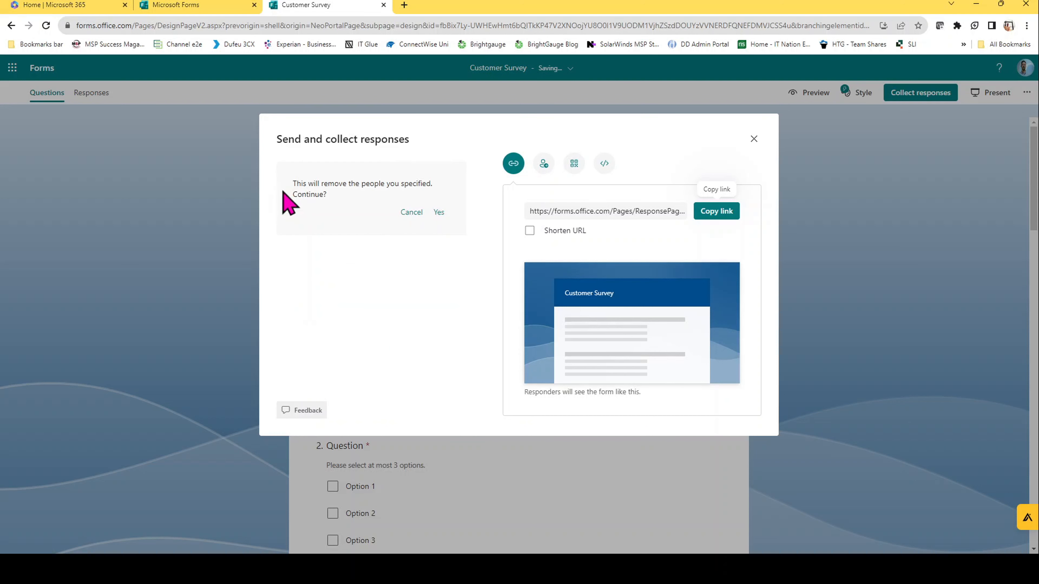
left_click(439, 212)
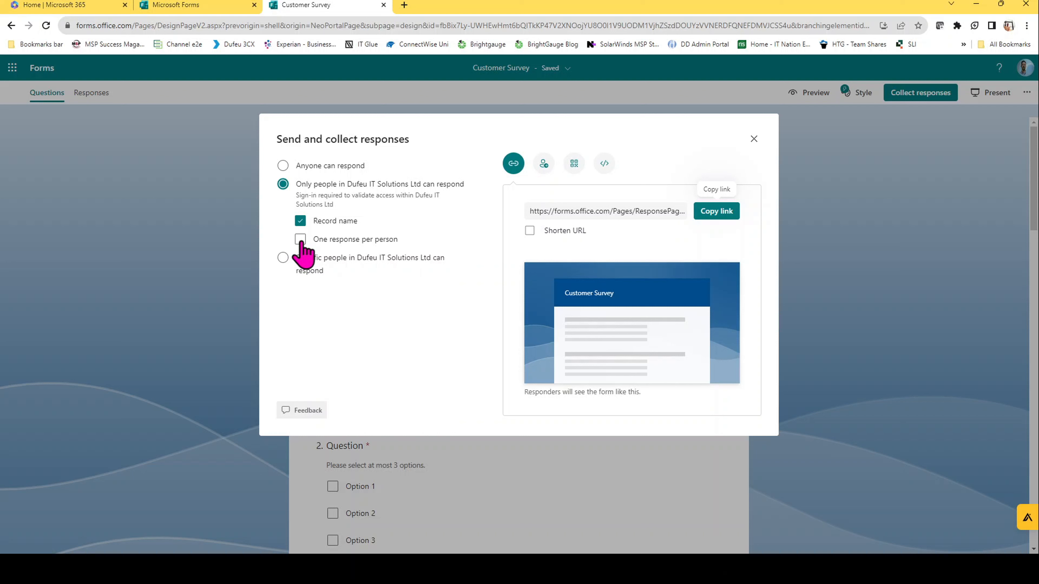
left_click(282, 166)
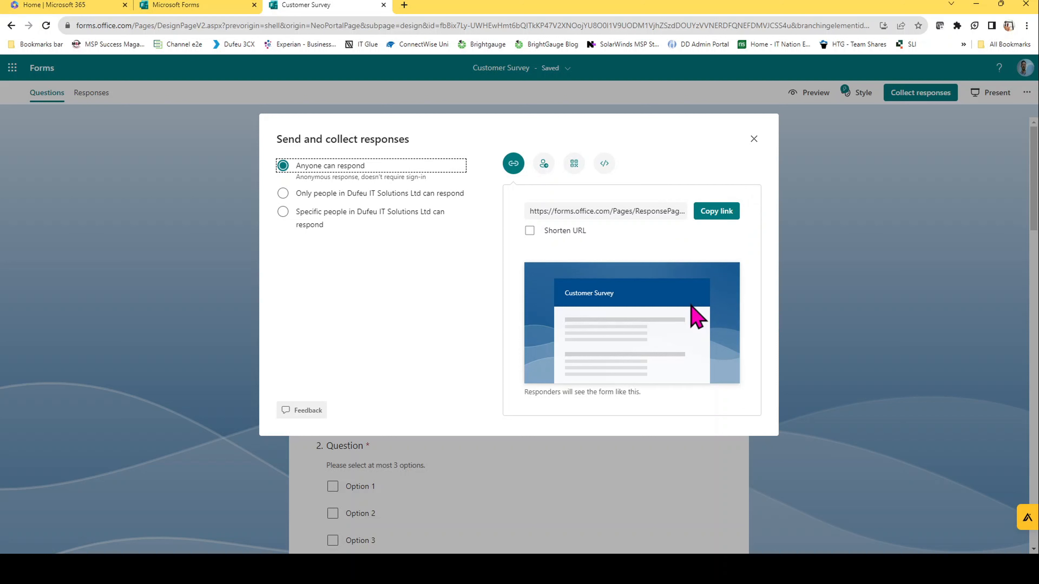
Step: Compare the full and shortened survey URLs, copy the shortened link, and turn URL shortening off again
left_click(530, 231)
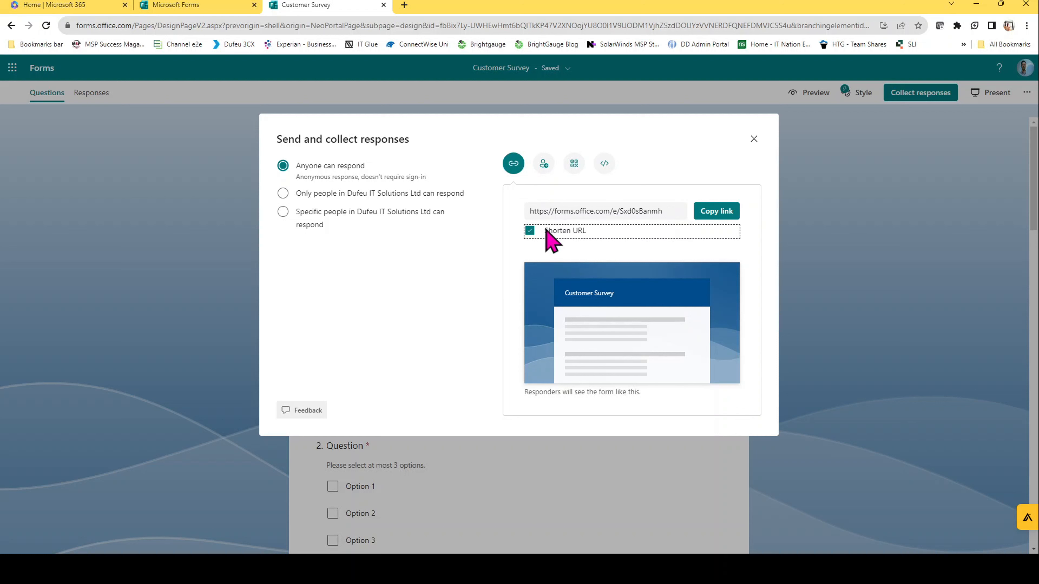
left_click(530, 231)
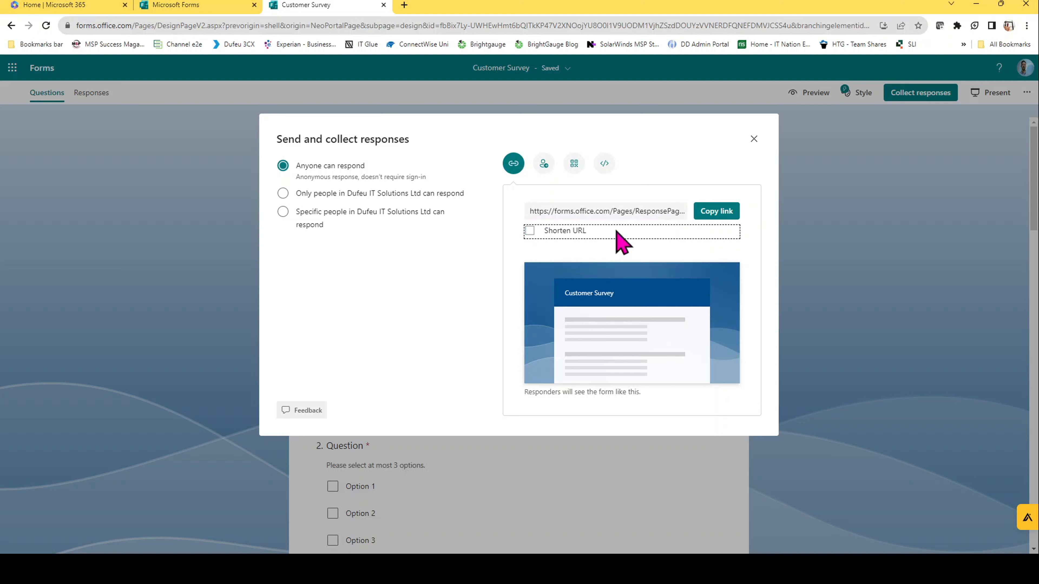
left_click(645, 211)
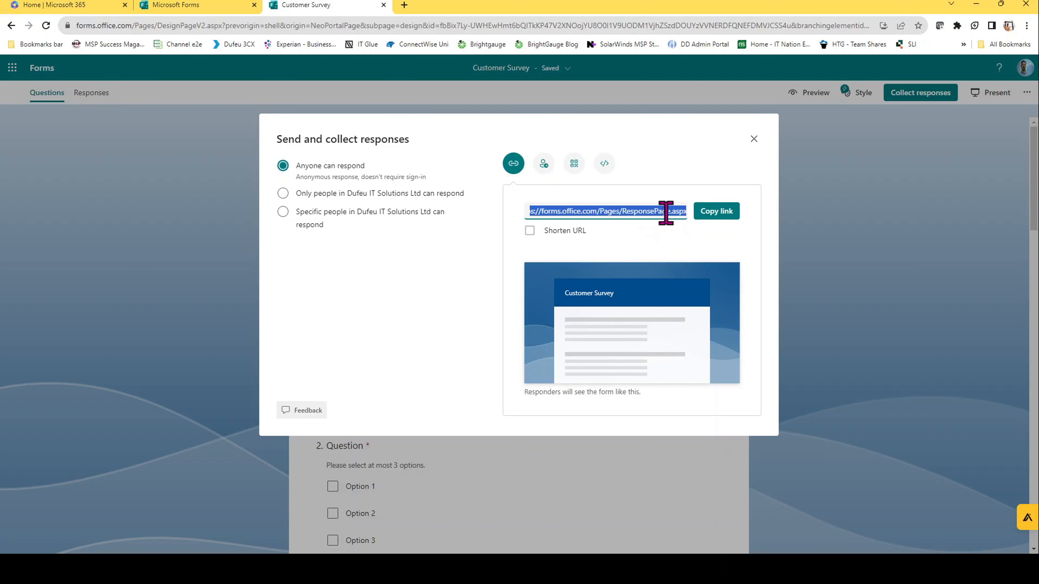
left_click(530, 231)
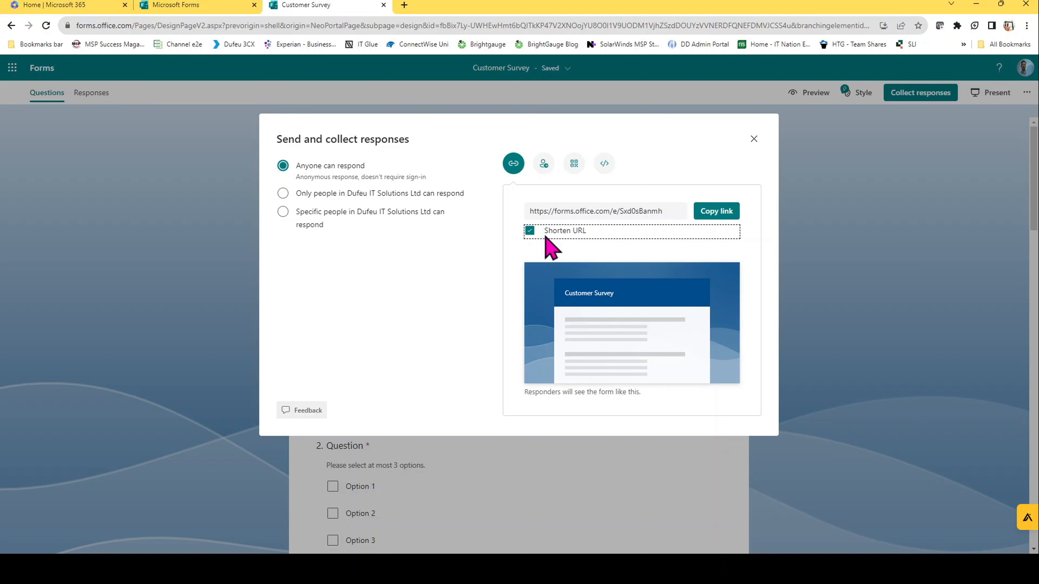
left_click(723, 211)
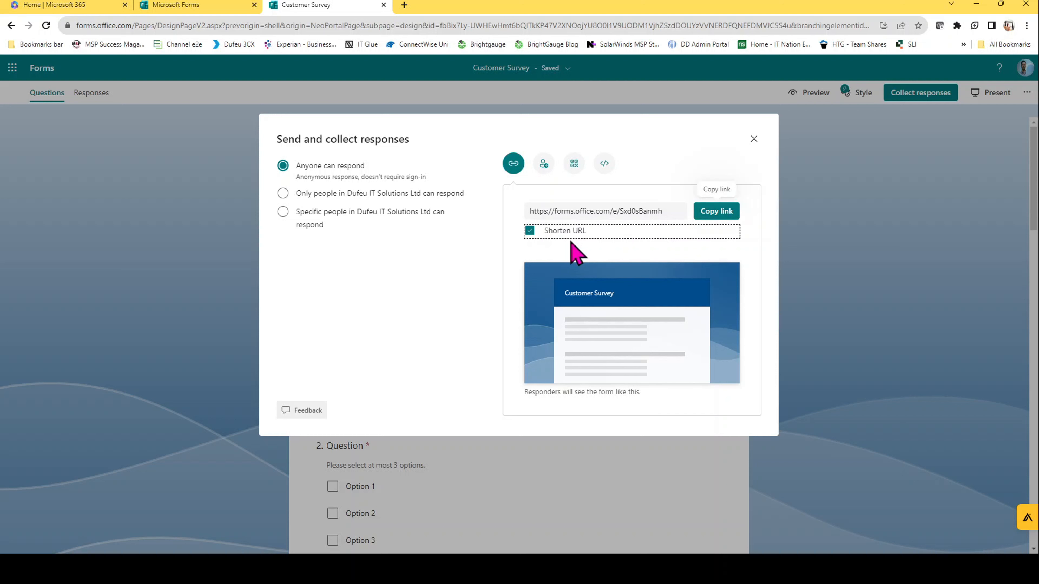
left_click(530, 231)
Step: Prepare a survey invitation for Outlook and Teams, adding a colleague by name as the recipient
left_click(537, 168)
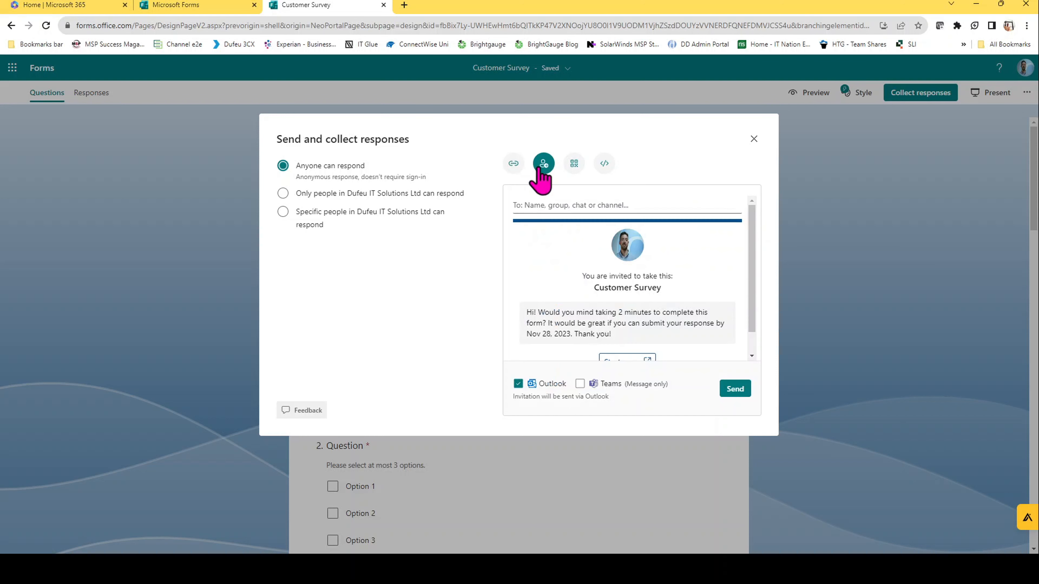
left_click(564, 202)
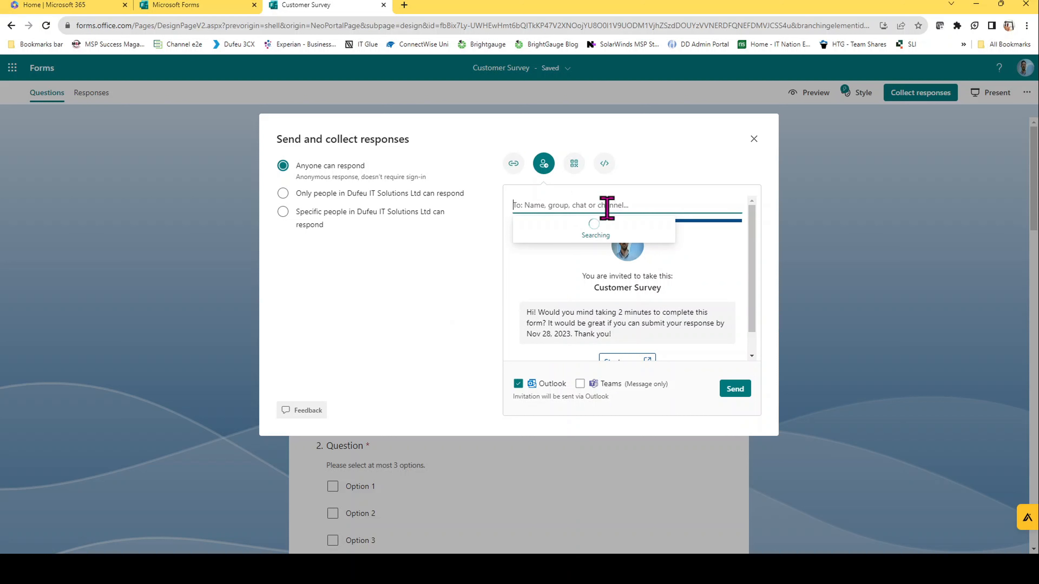
type("greg")
left_click(603, 241)
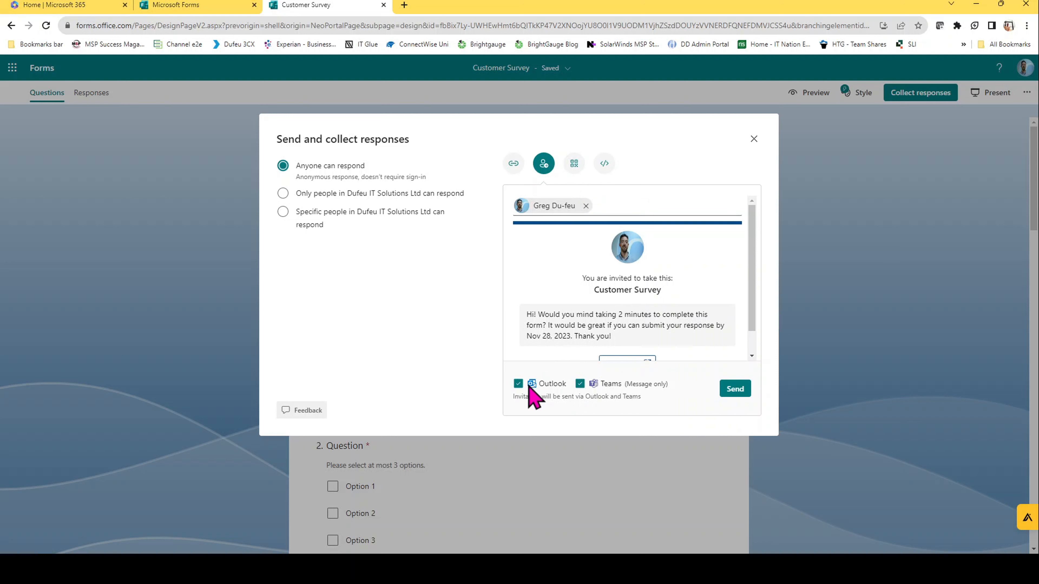
Step: Look at the survey's QR code and its webpage embed code, and return to the link sharing option
left_click(574, 164)
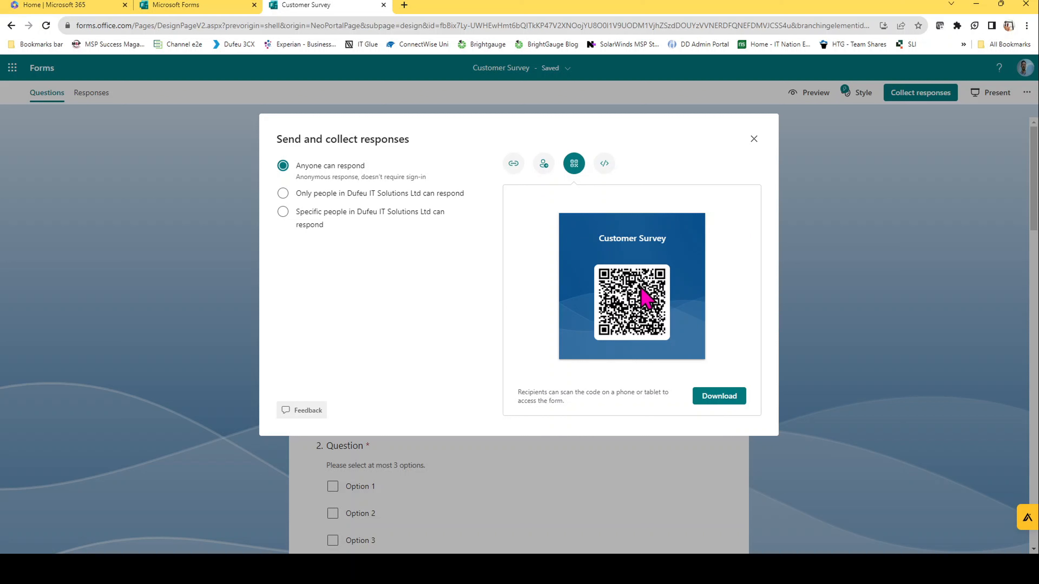
left_click(605, 165)
left_click(628, 236)
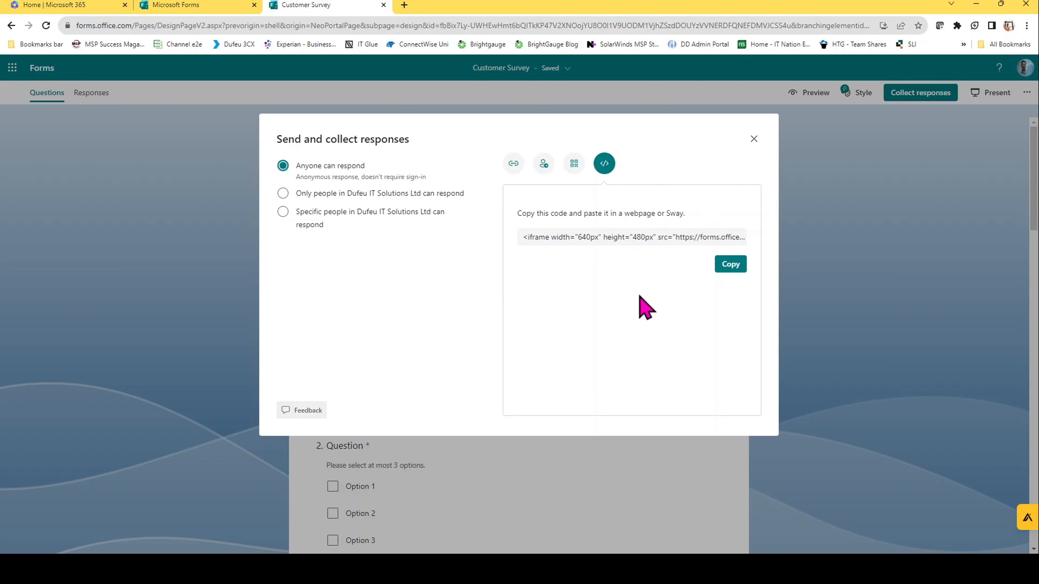
left_click(514, 165)
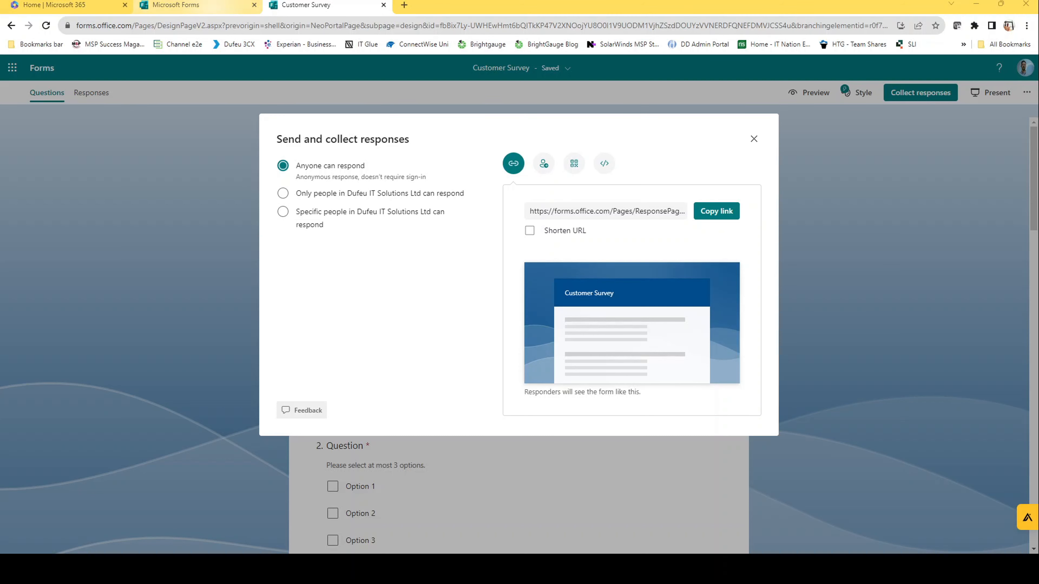
Step: Switch to the Forms home page, open the Customer satisfaction survey that has 2 responses, and show its responses
left_click(214, 8)
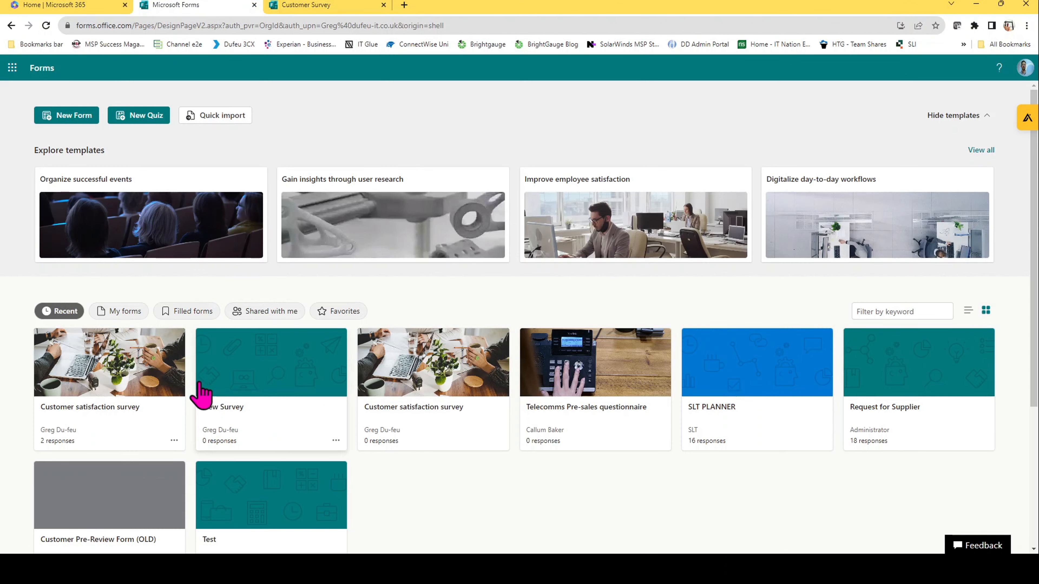
left_click(137, 388)
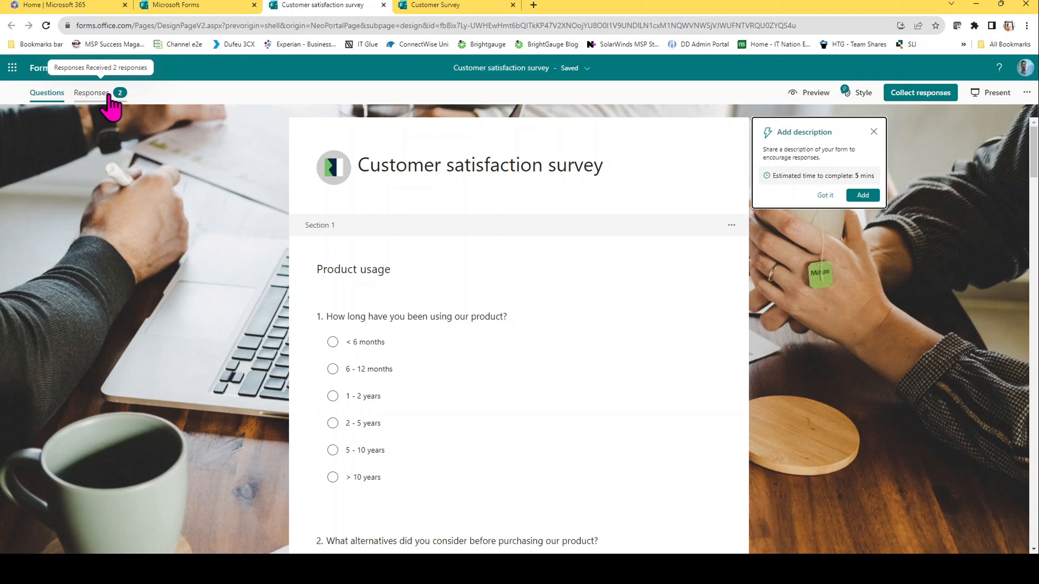
left_click(110, 98)
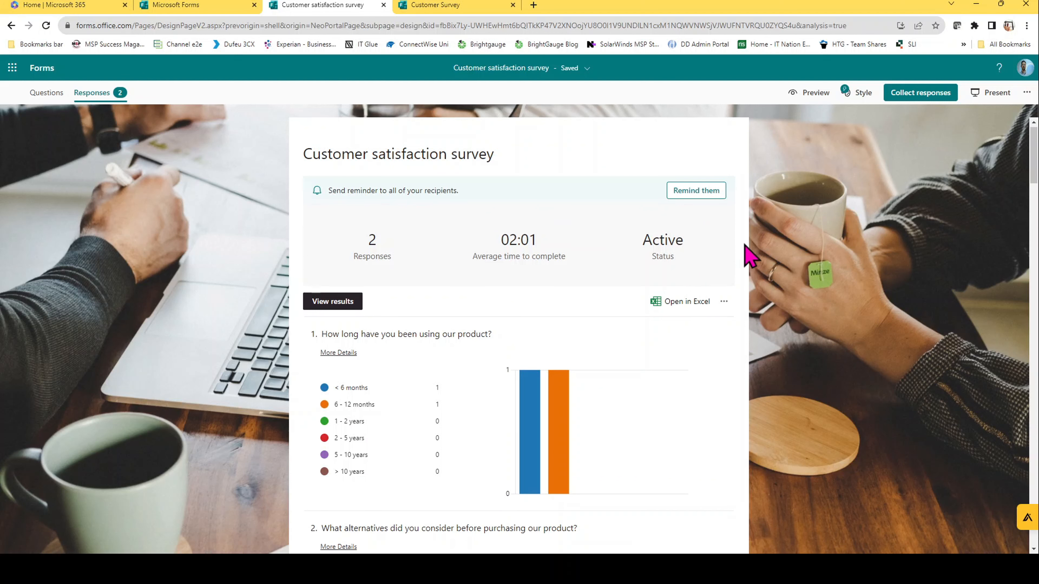
Step: Examine the response summary charts for all questions of the Customer satisfaction survey, and return to the overview
scroll(744, 251, "down", 3)
scroll(744, 251, "down", 2)
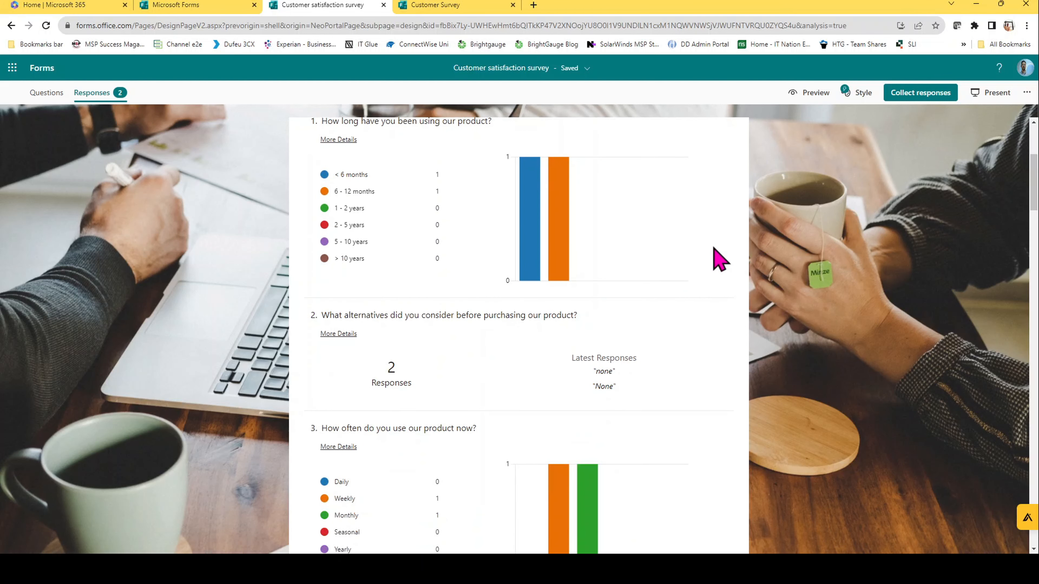
scroll(720, 260, "down", 5)
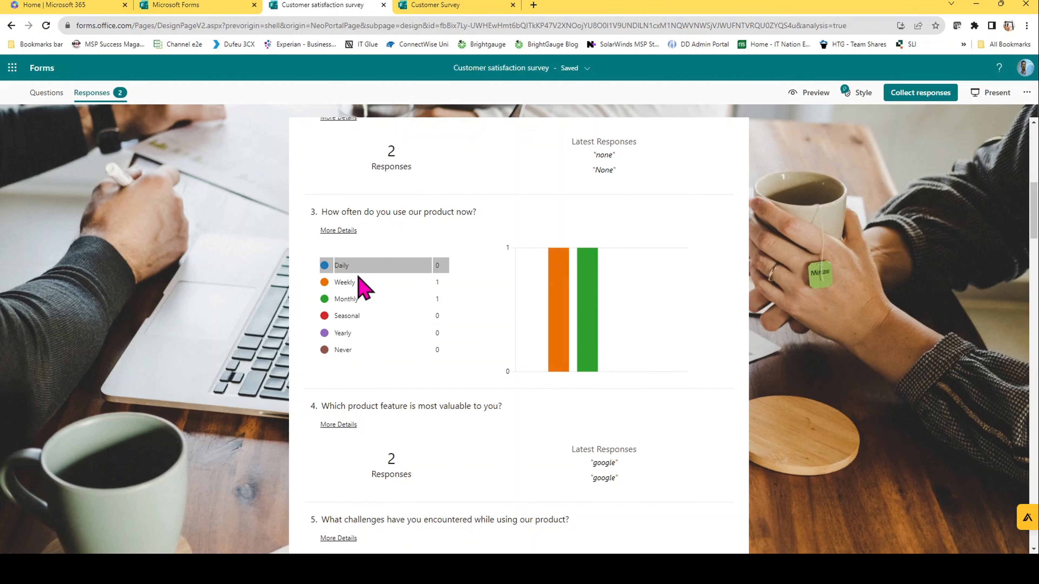
scroll(387, 288, "down", 2)
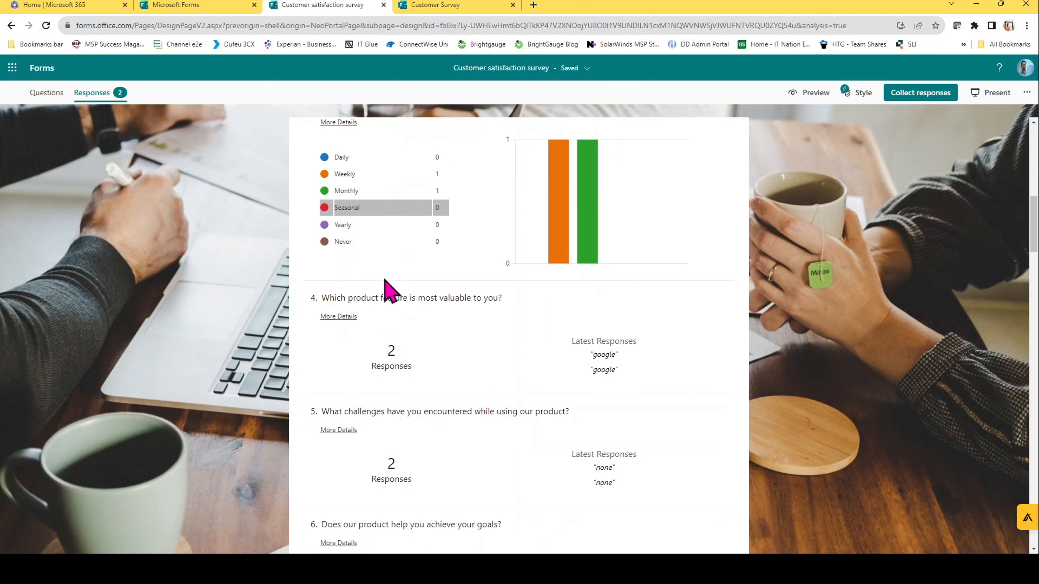
scroll(387, 288, "down", 16)
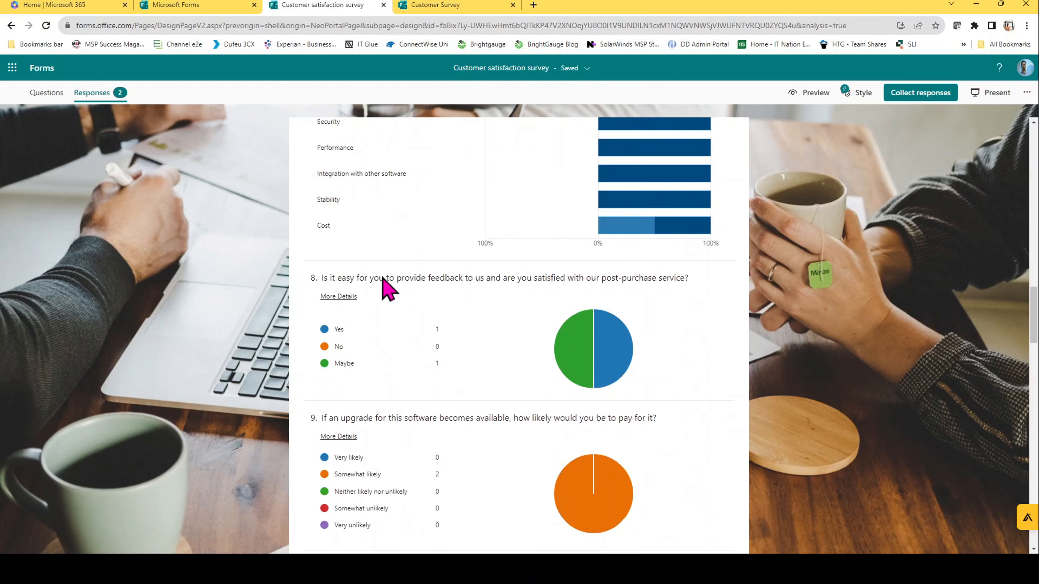
scroll(387, 289, "down", 16)
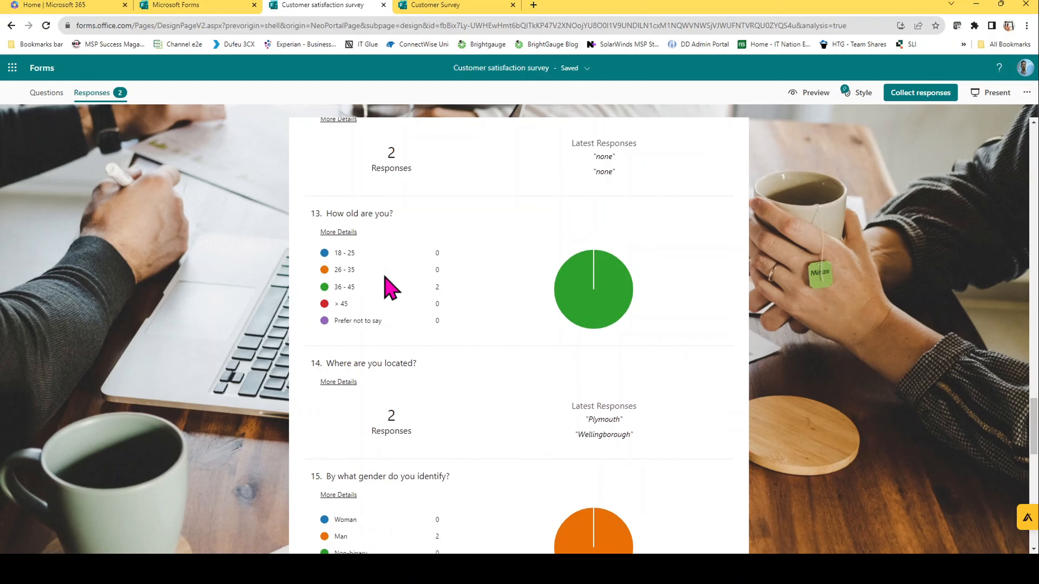
scroll(386, 286, "down", 12)
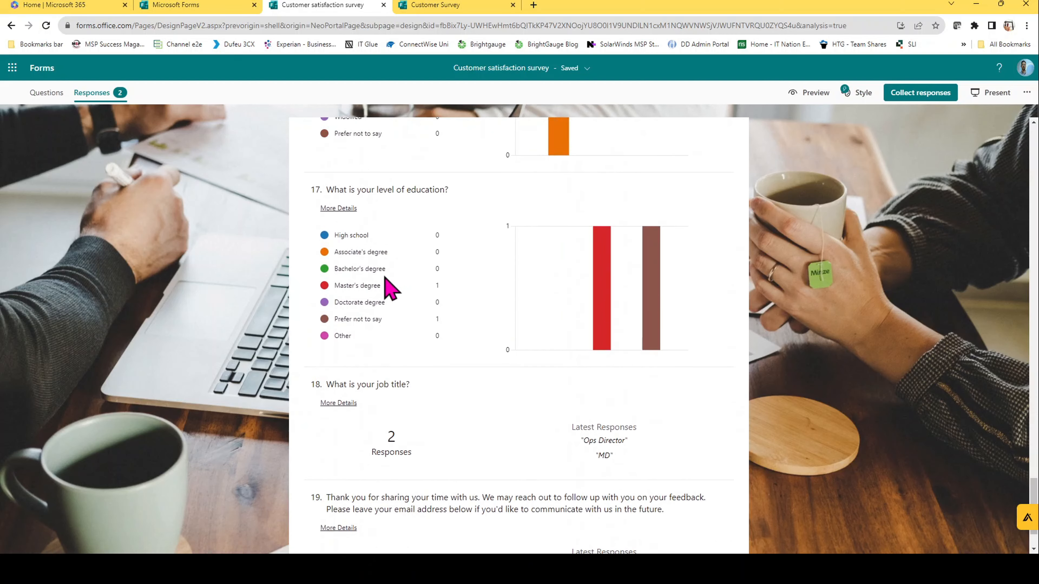
scroll(391, 288, "down", 2)
scroll(391, 289, "up", 20)
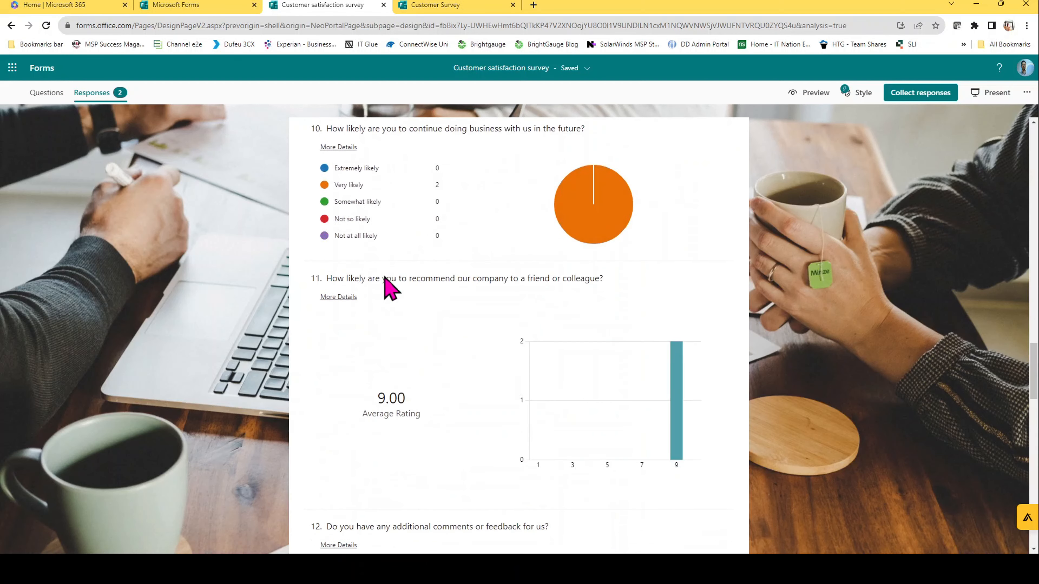
scroll(390, 287, "up", 12)
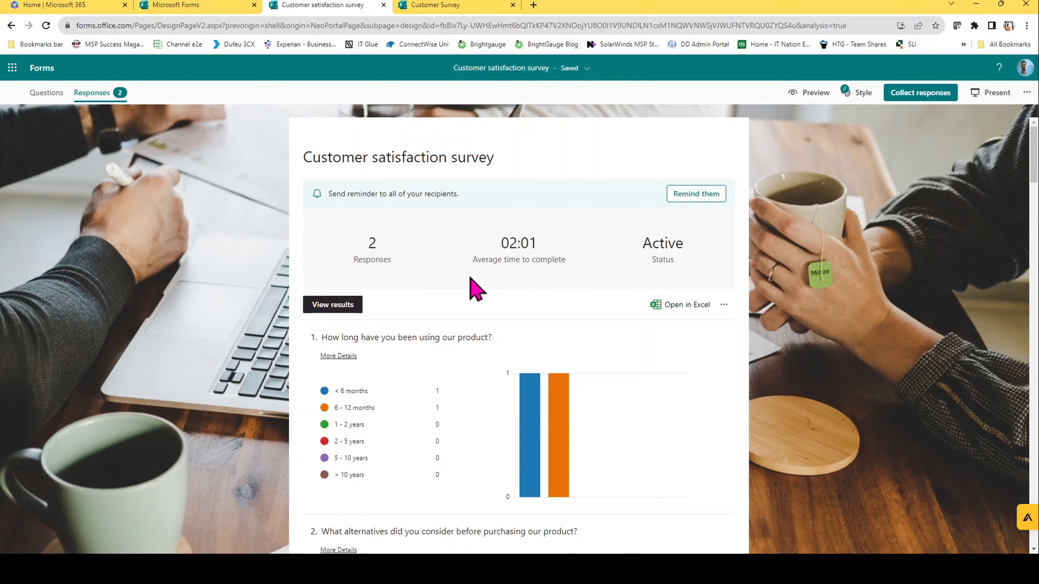
Step: View the individual results of respondents 1 and 2, read through respondent 1's answers, and return to the response summary
left_click(337, 305)
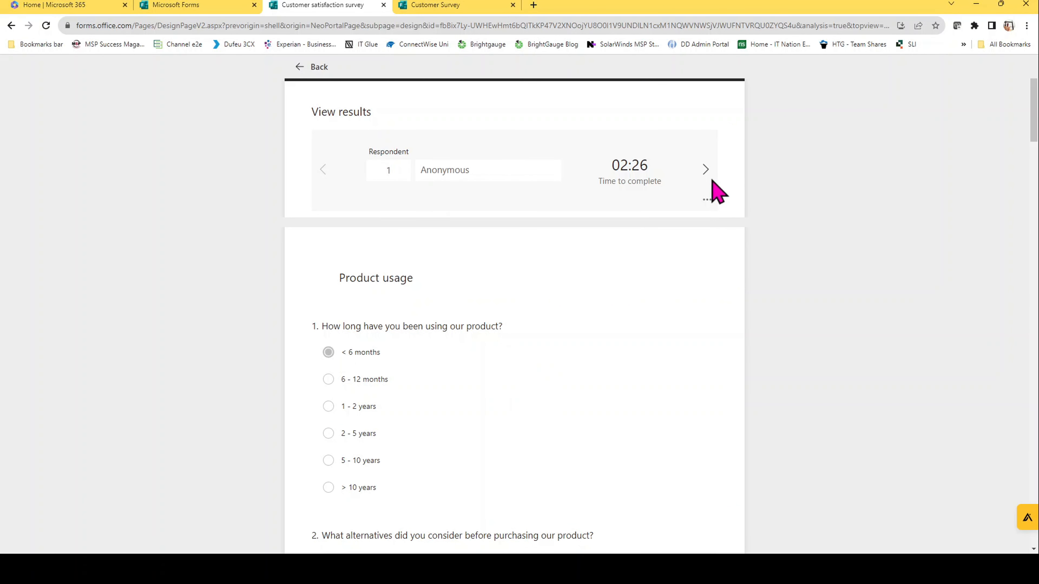
left_click(705, 170)
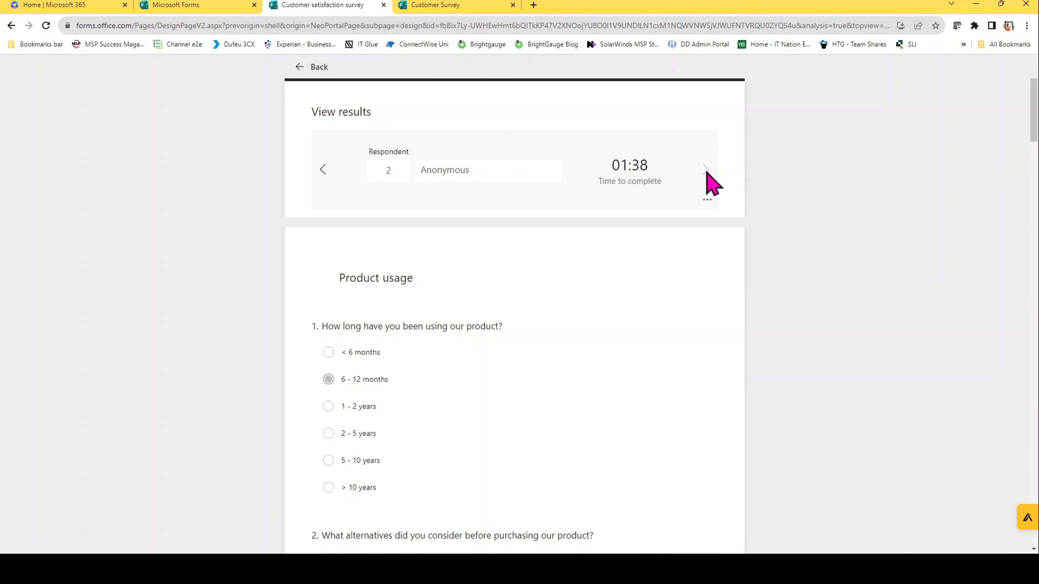
left_click(324, 170)
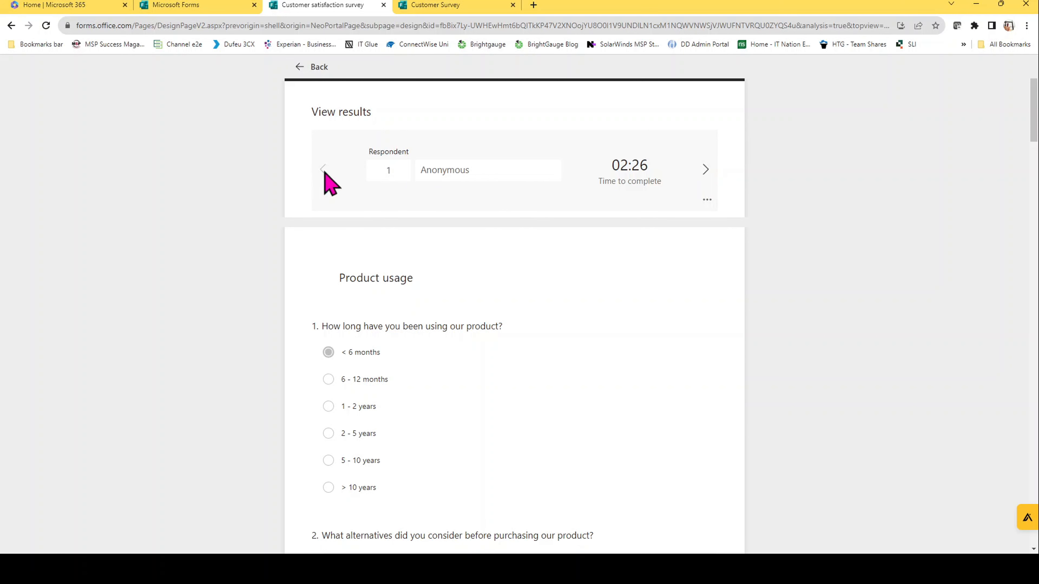
left_click(706, 170)
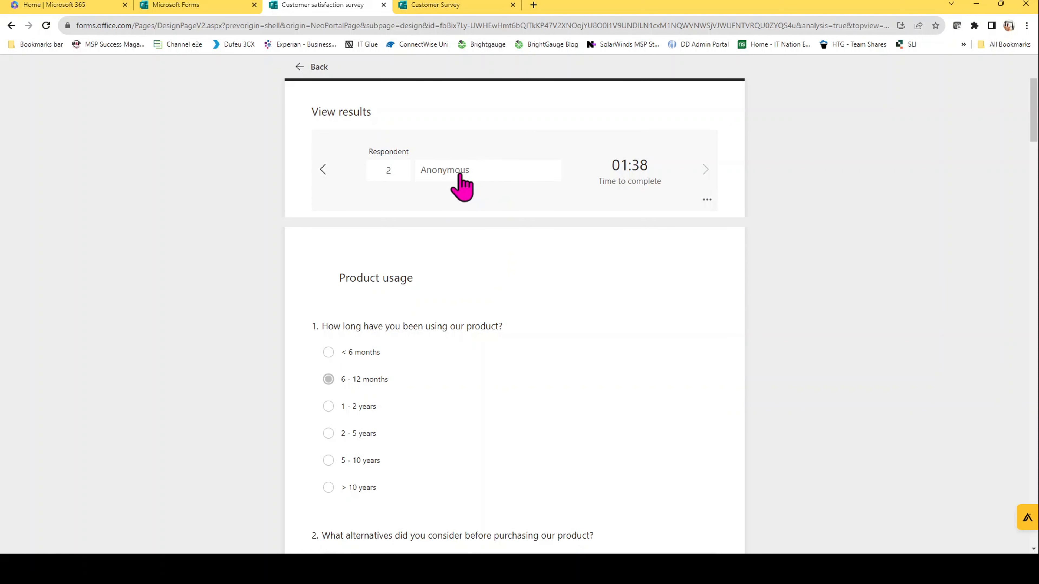
left_click(323, 169)
scroll(359, 392, "down", 5)
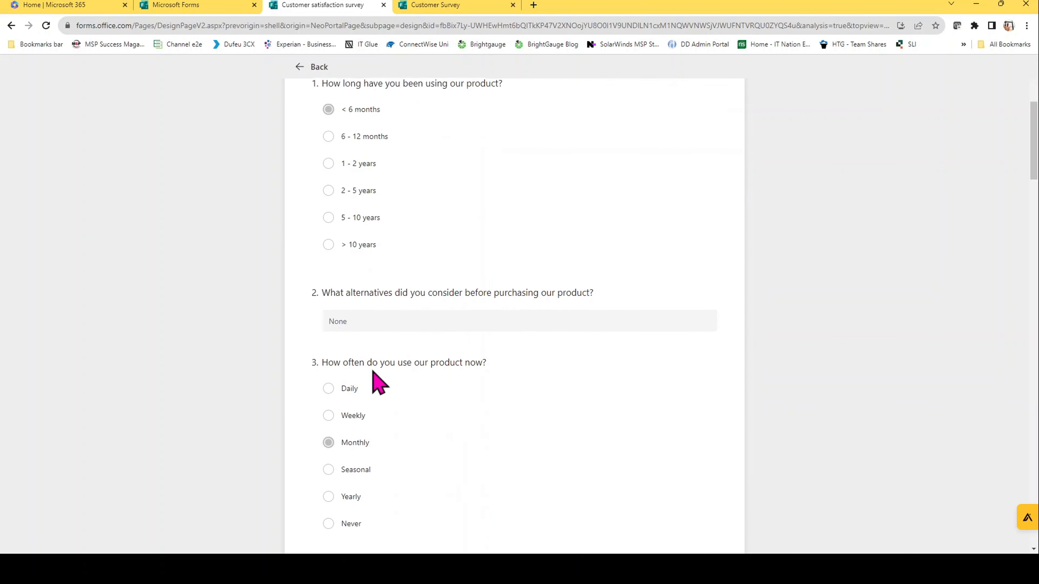
scroll(373, 368, "down", 20)
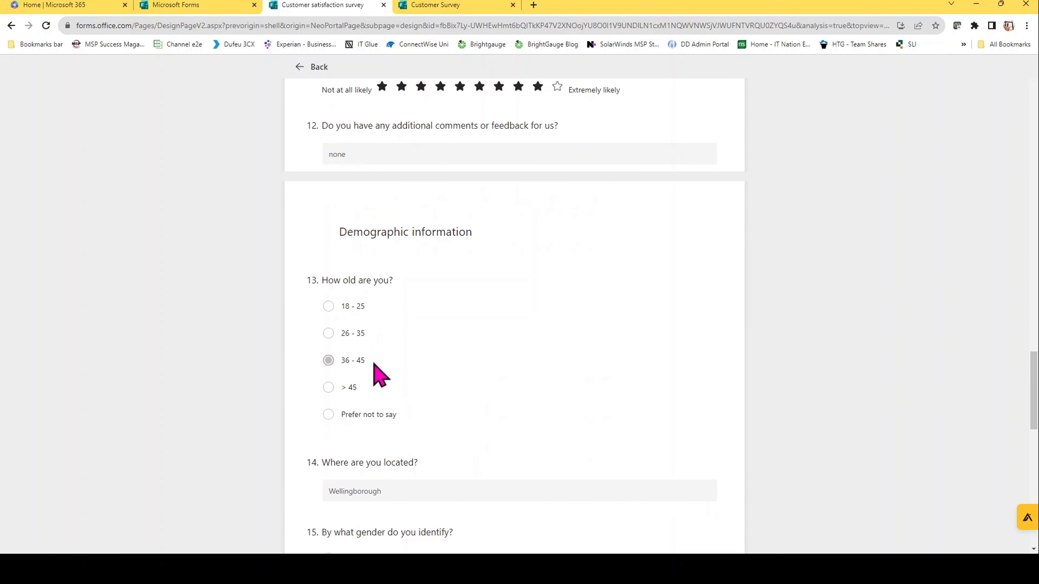
scroll(374, 364, "up", 20)
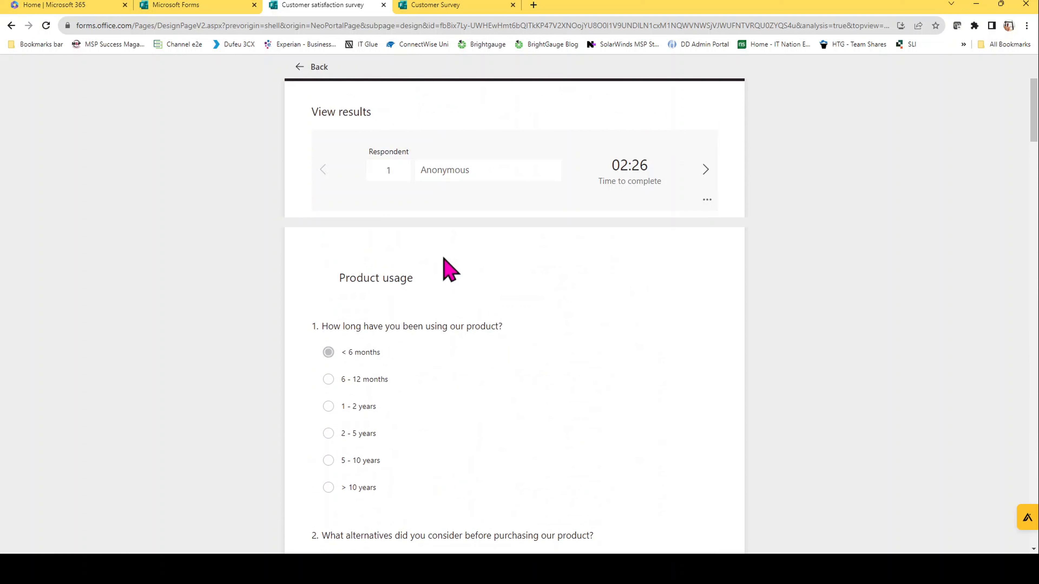
left_click(318, 72)
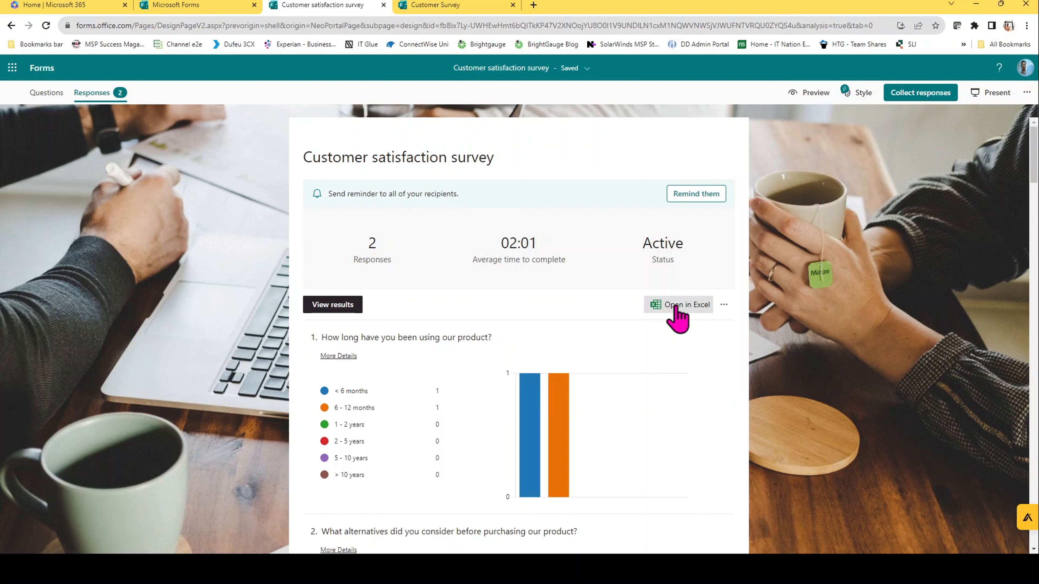
Step: Look at the additional response options for deleting, printing or sharing the summary, and review the charts of the first questions
left_click(723, 304)
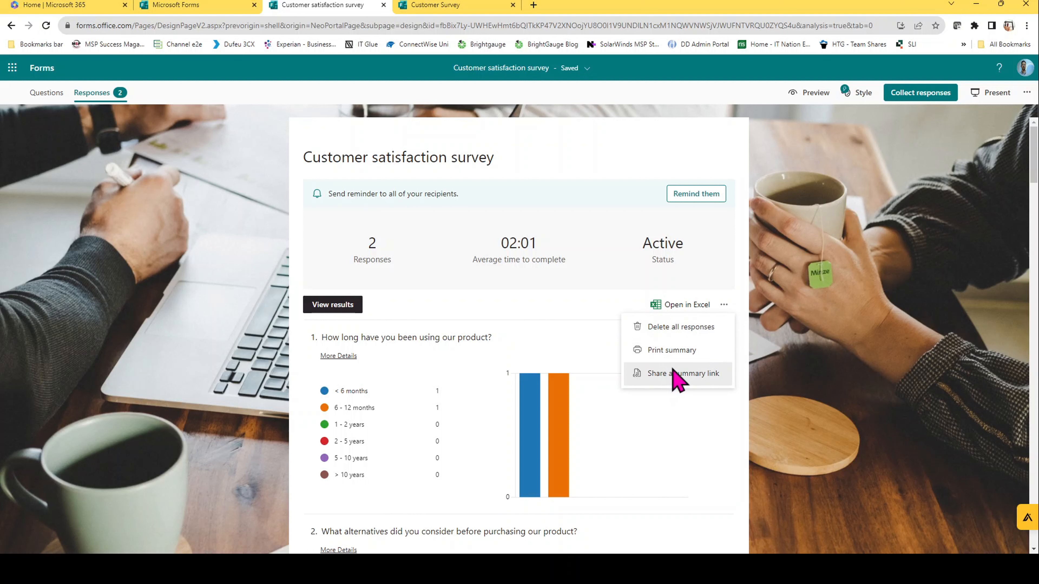
left_click(569, 176)
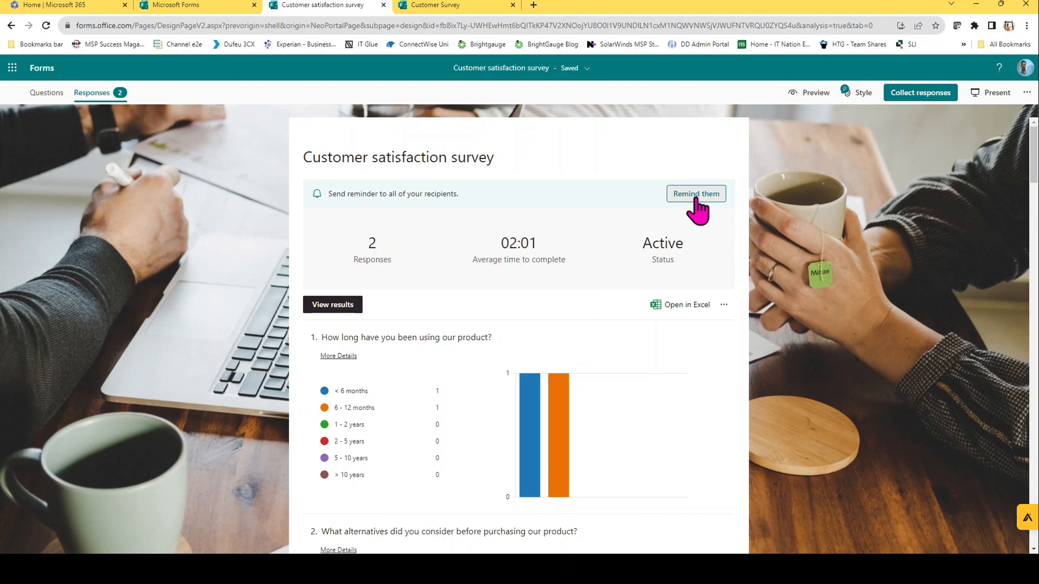
scroll(621, 336, "down", 5)
scroll(615, 332, "up", 5)
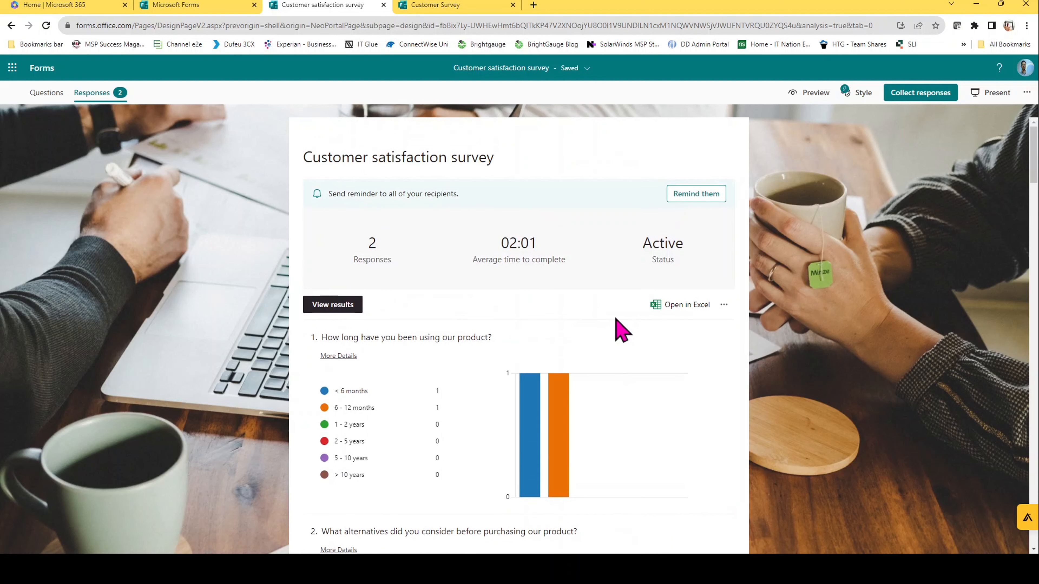
scroll(600, 282, "down", 10)
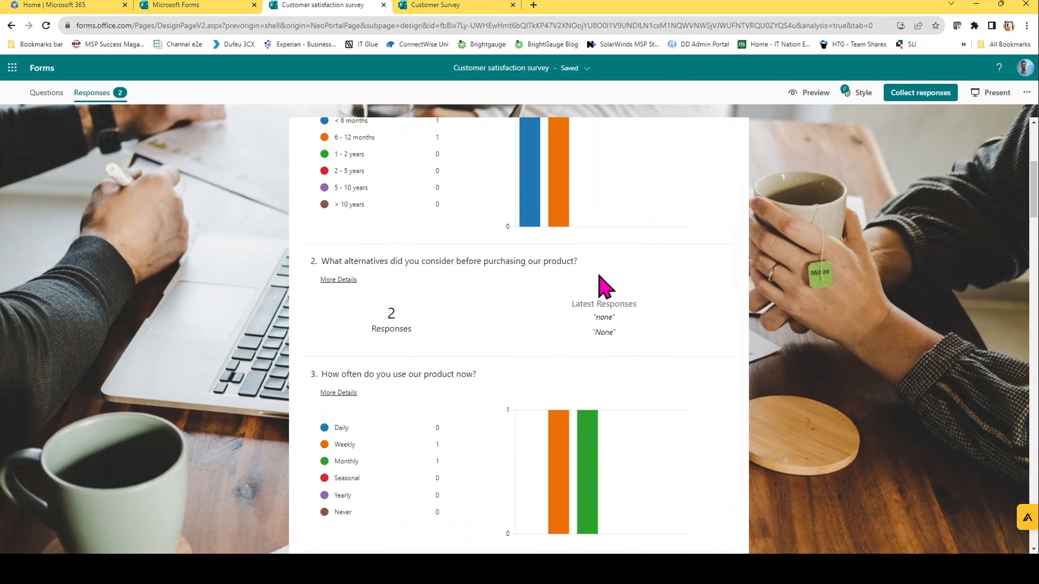
scroll(607, 278, "up", 10)
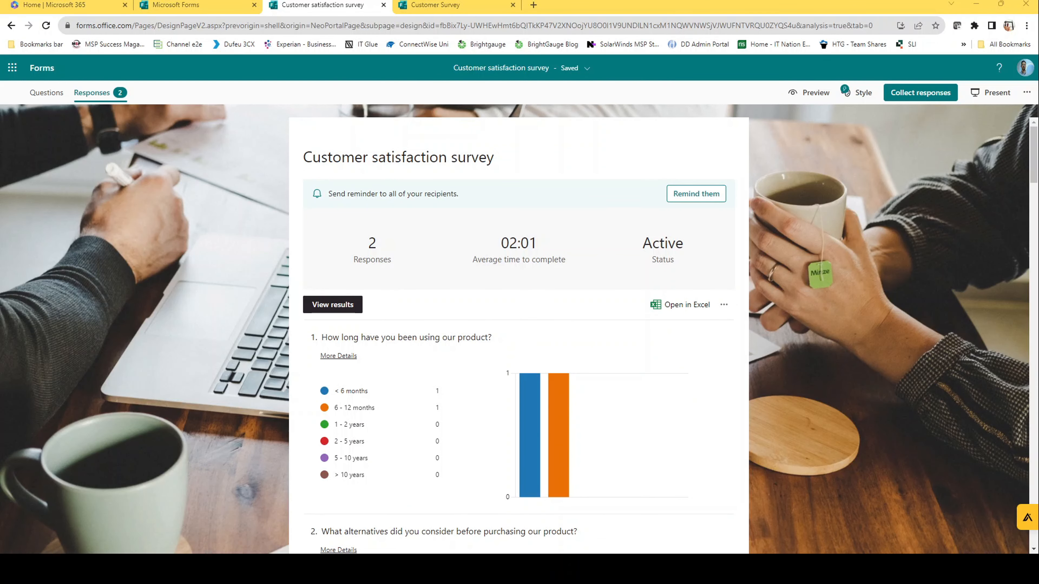
scroll(517, 335, "down", 7)
scroll(518, 334, "up", 2)
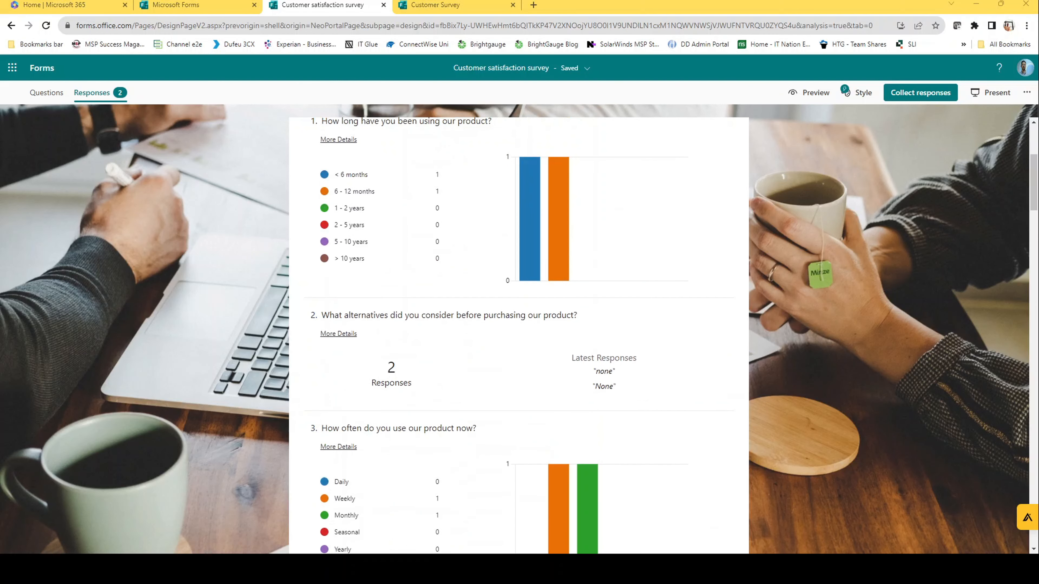
scroll(518, 335, "up", 5)
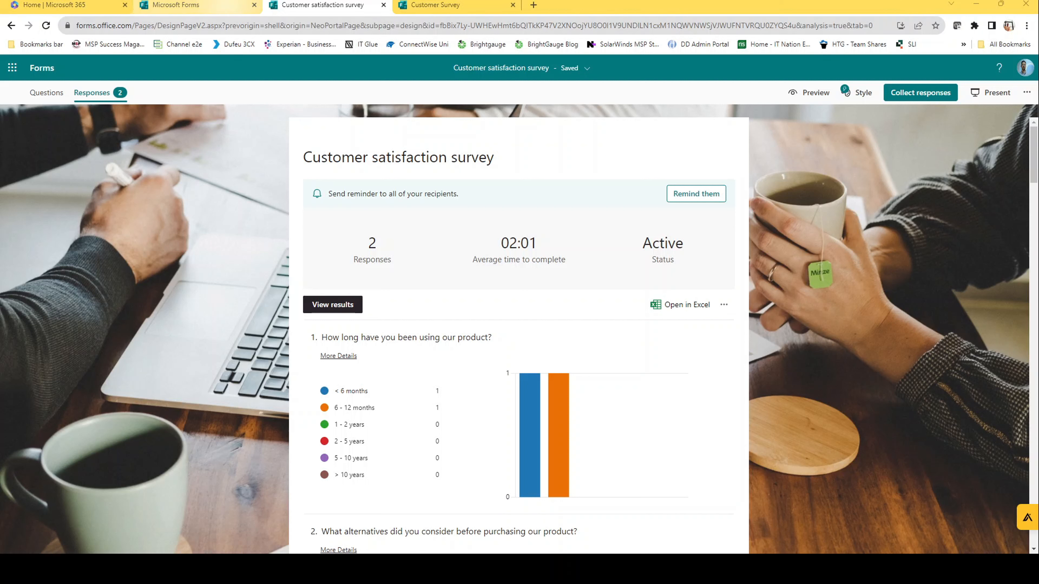
Step: On the Forms home page, move the Customer satisfaction survey with 2 responses to the Technical group
left_click(226, 6)
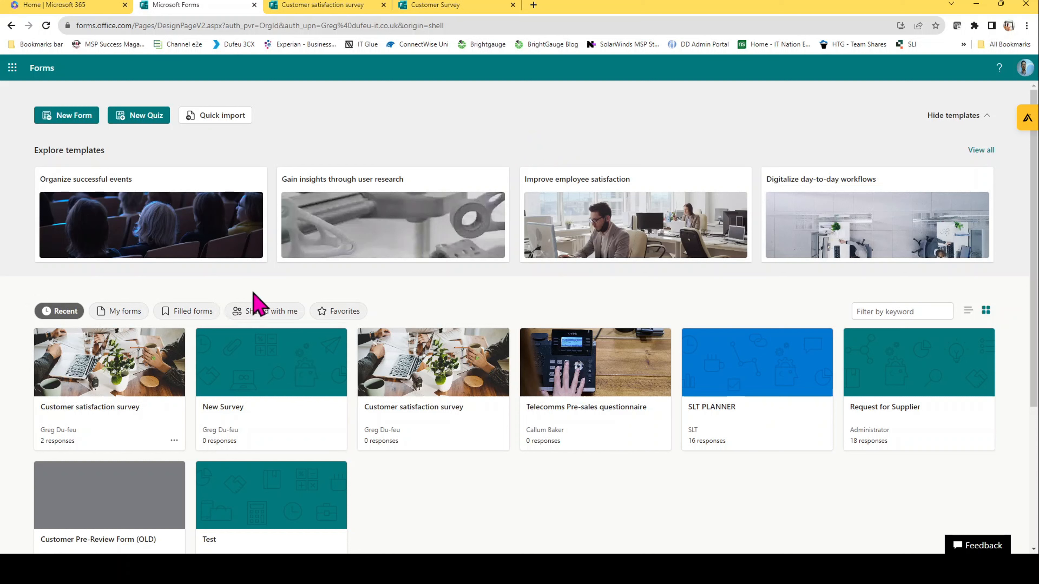
left_click(174, 441)
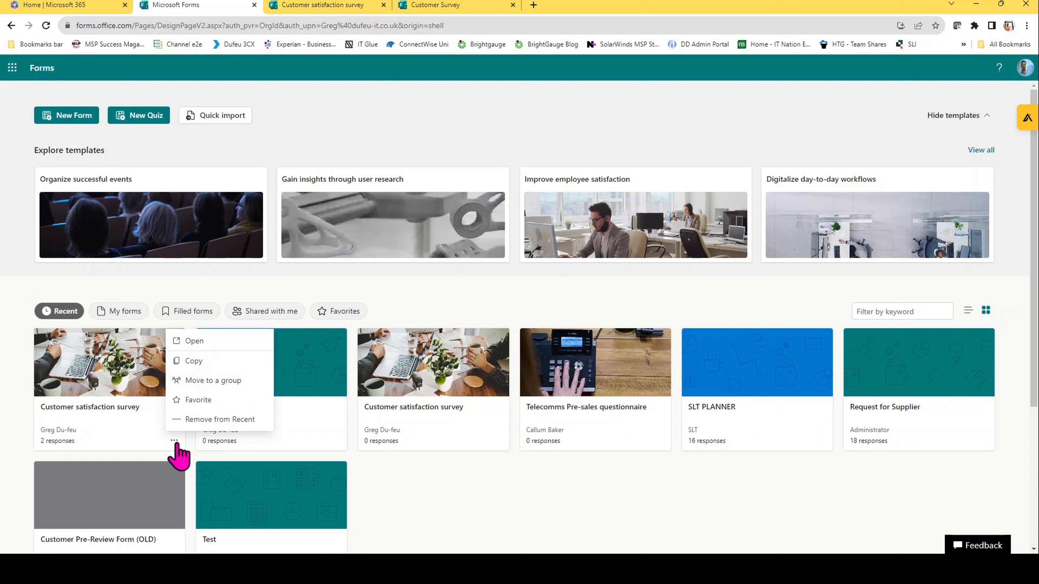
left_click(231, 384)
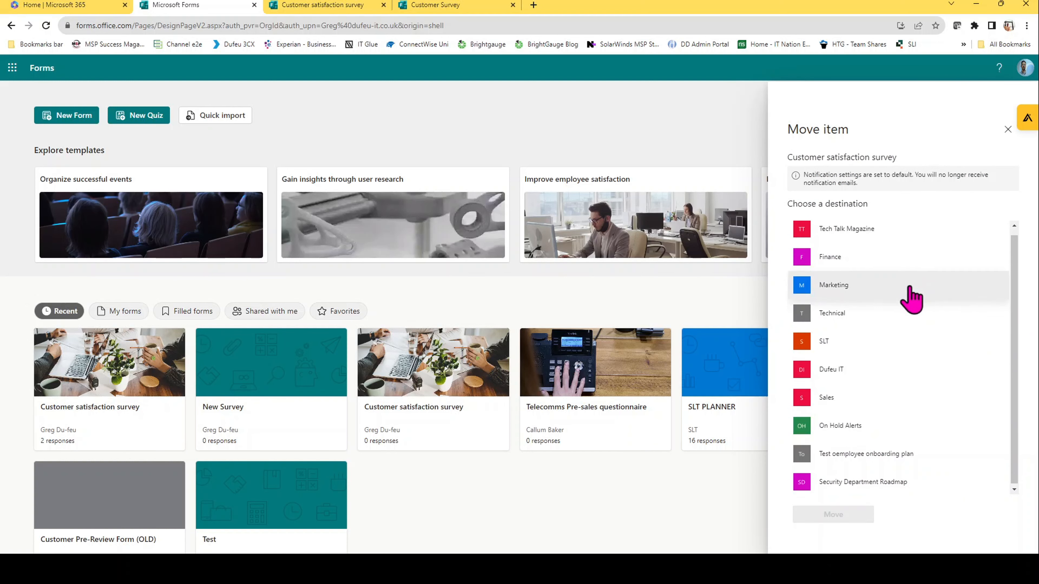
left_click(832, 312)
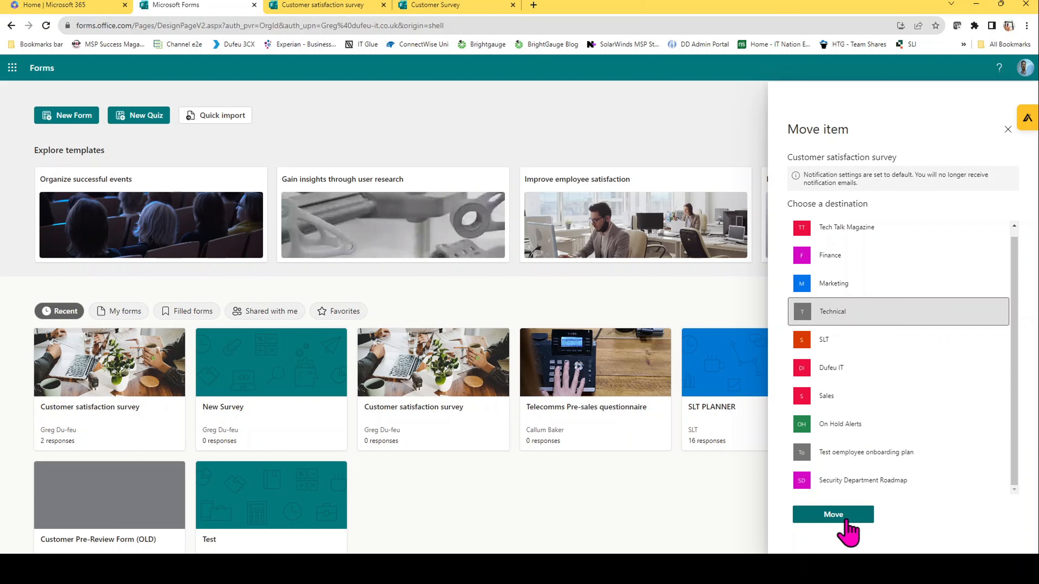
left_click(832, 515)
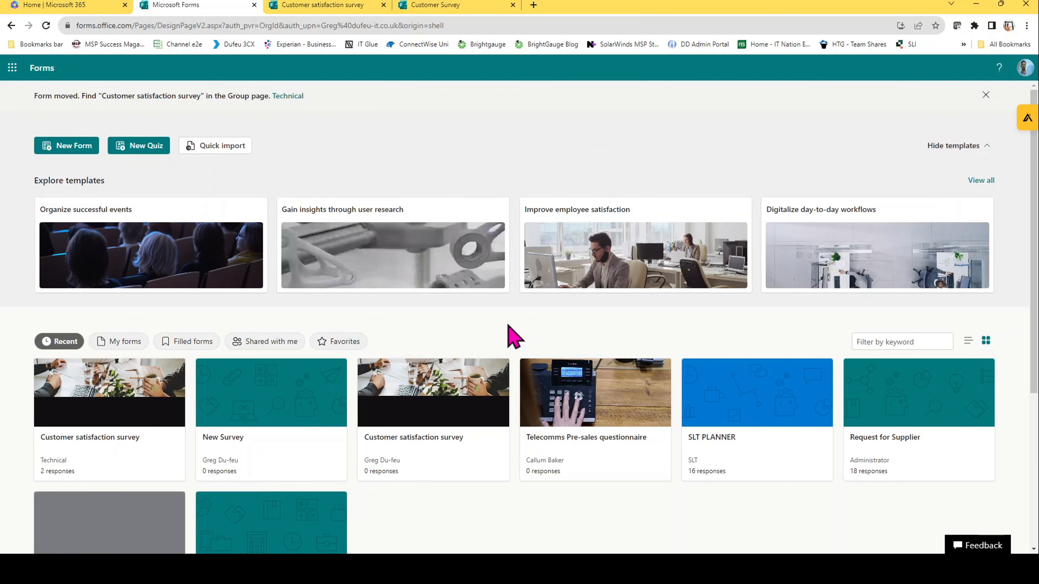
Step: Reload the Forms home page and open the Technical group's forms from My groups
scroll(514, 333, "down", 5)
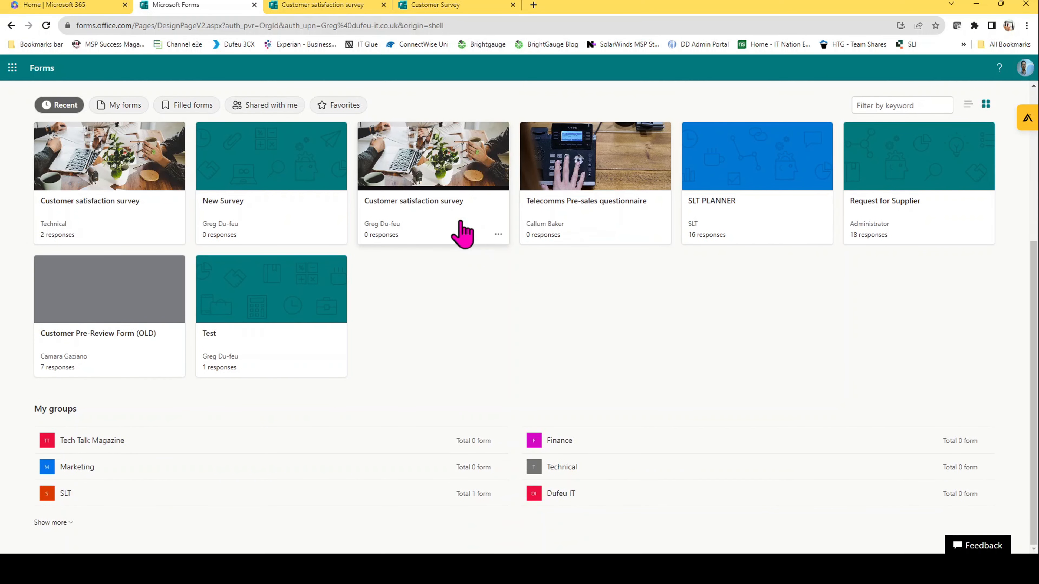
left_click(429, 26)
key("Return")
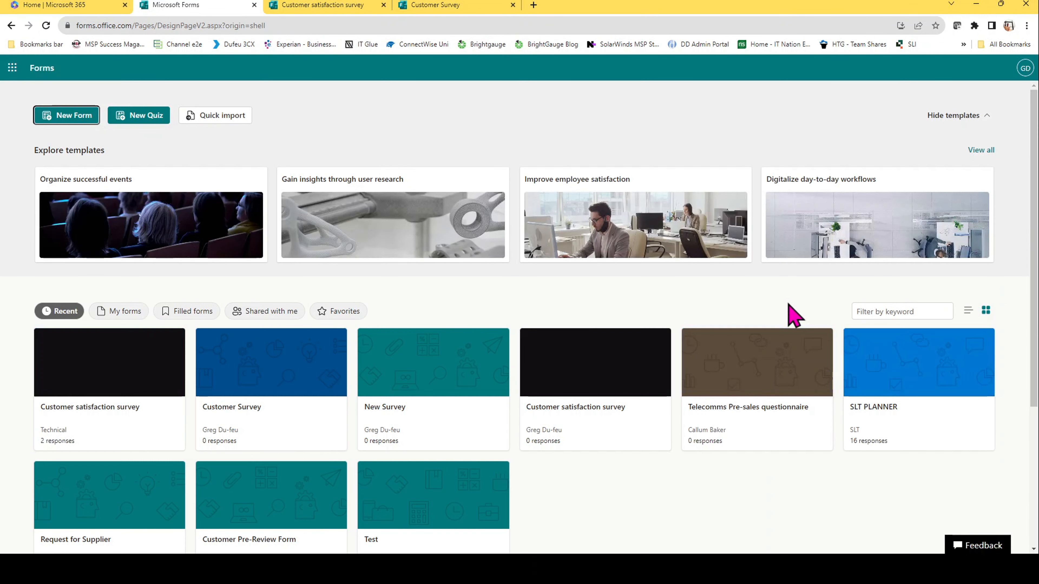
scroll(793, 315, "down", 5)
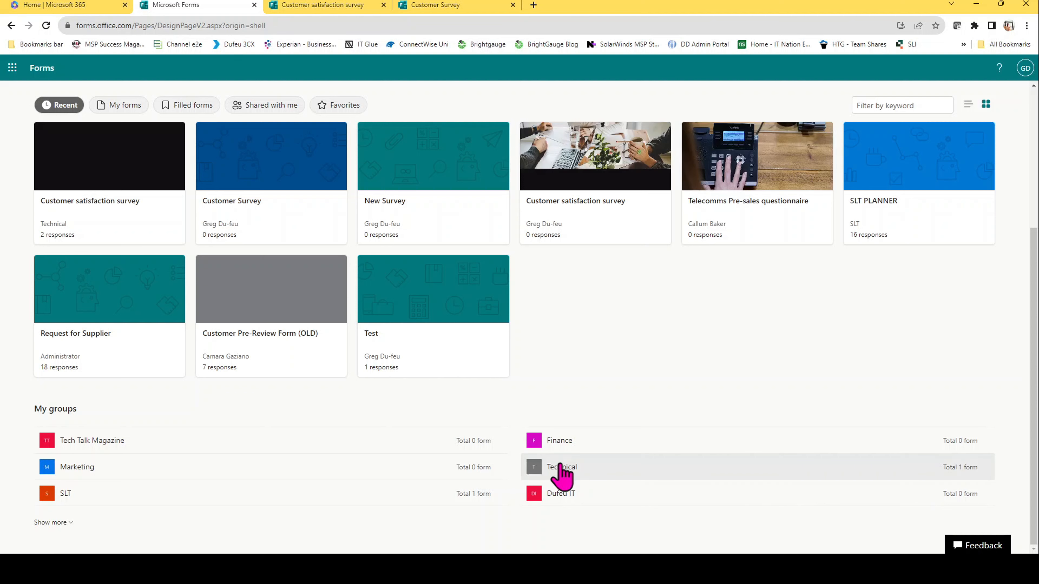
left_click(963, 471)
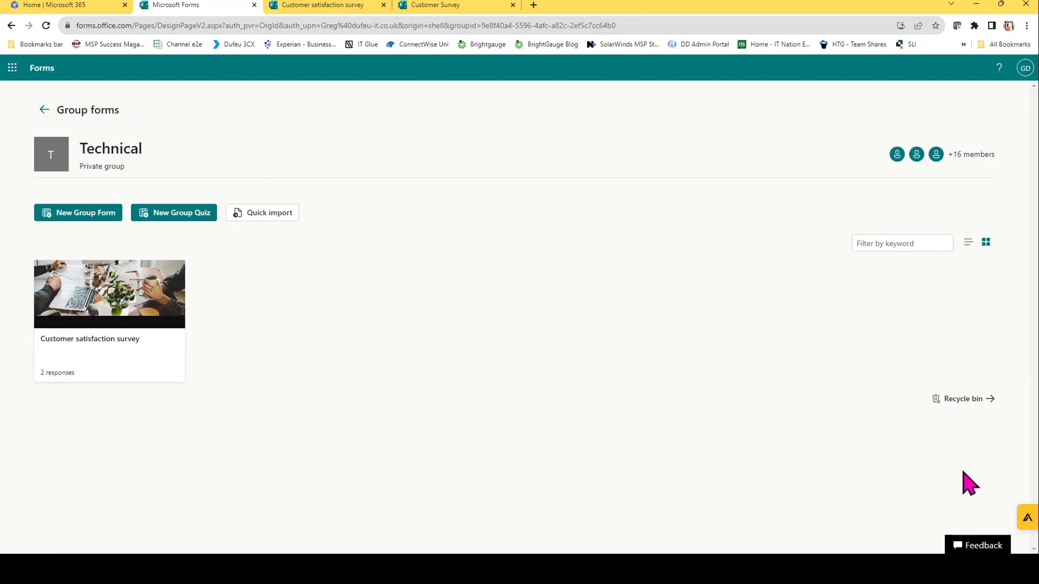